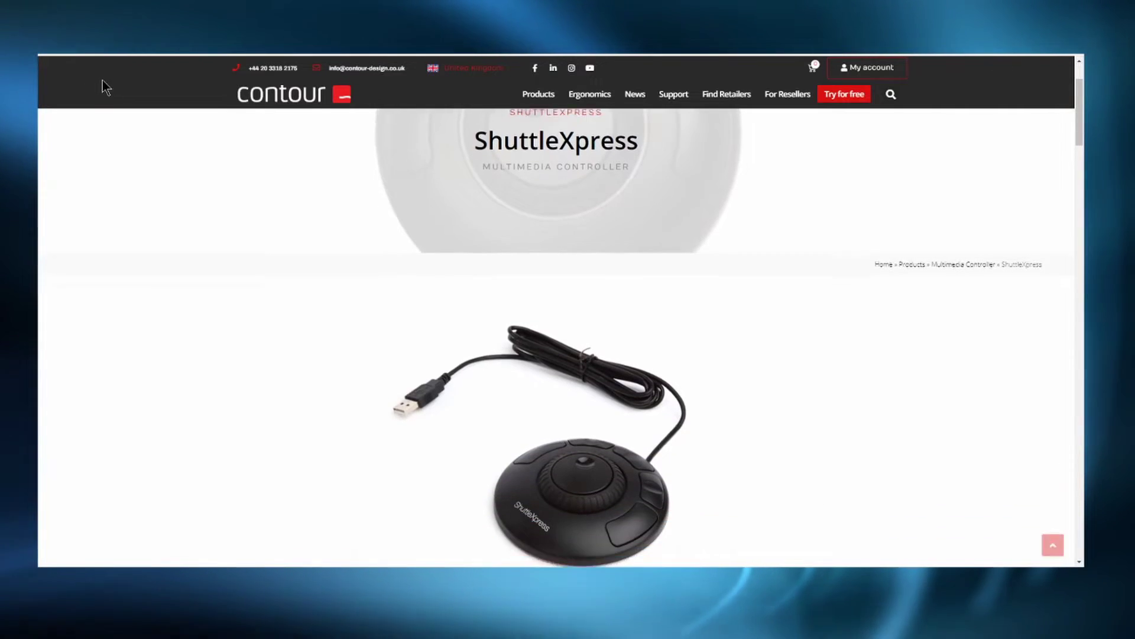
# - Read through the ShuttleXpress product page, covering its description, jog/shuttle wheel, programmable buttons and pre-configured settings
pyautogui.scroll(-3, 102, 80)
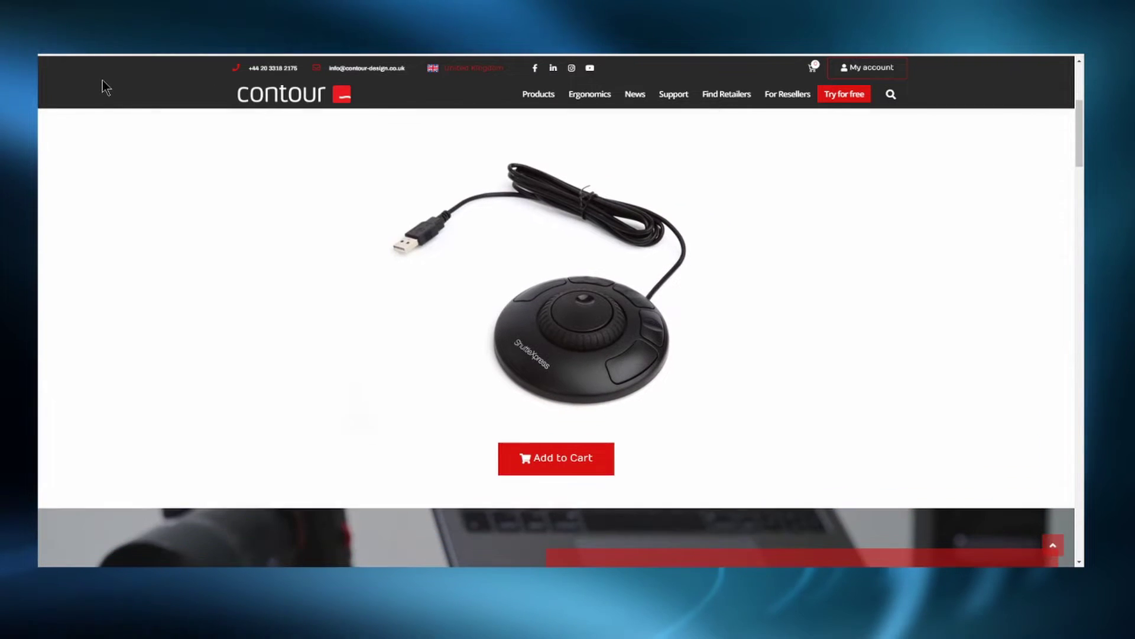
pyautogui.scroll(-3, 101, 80)
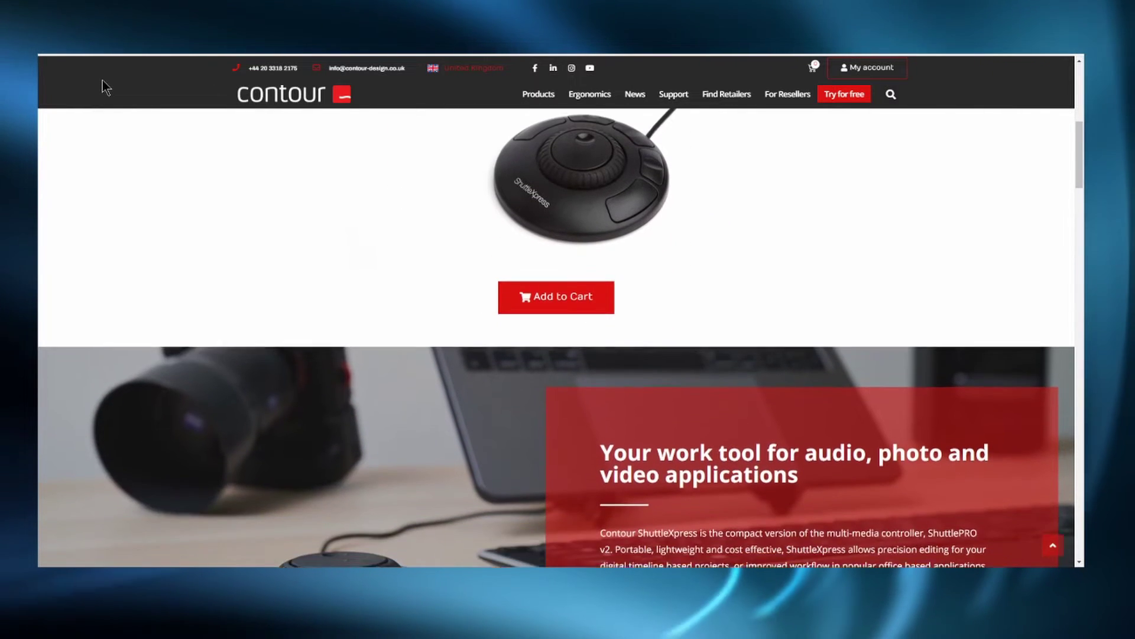
pyautogui.scroll(-2, 102, 80)
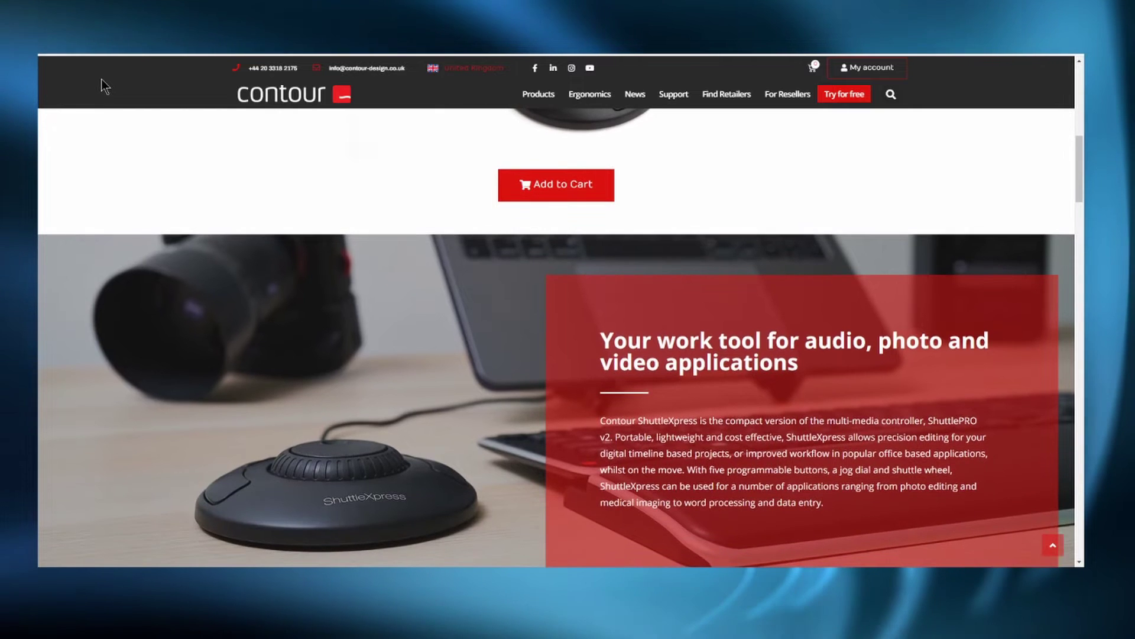
pyautogui.scroll(-4, 102, 80)
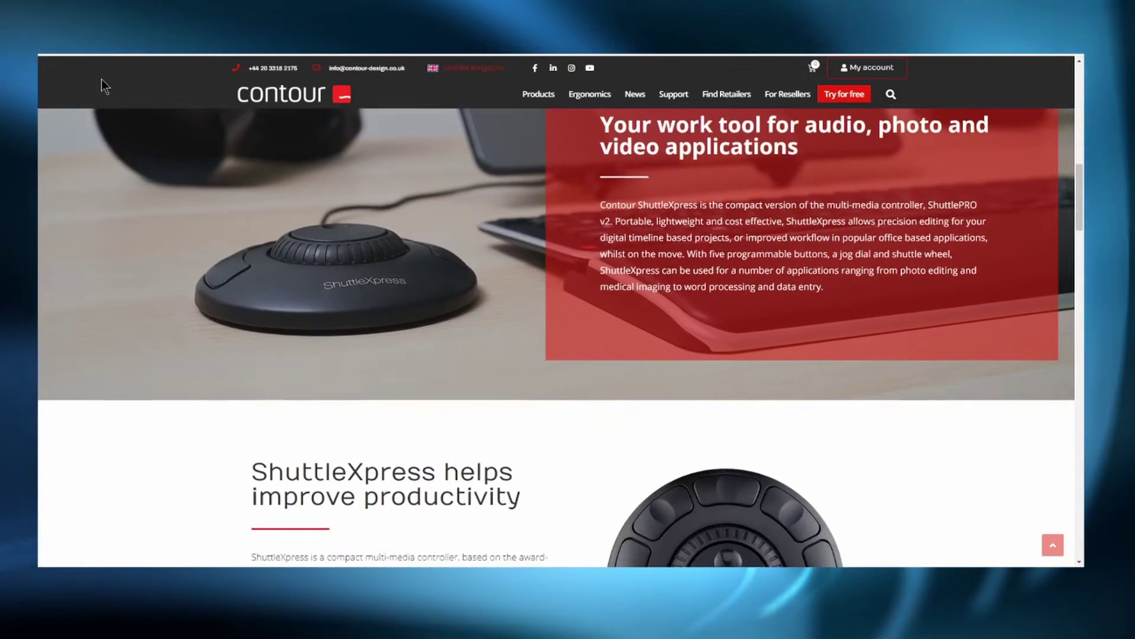
pyautogui.scroll(-4, 101, 79)
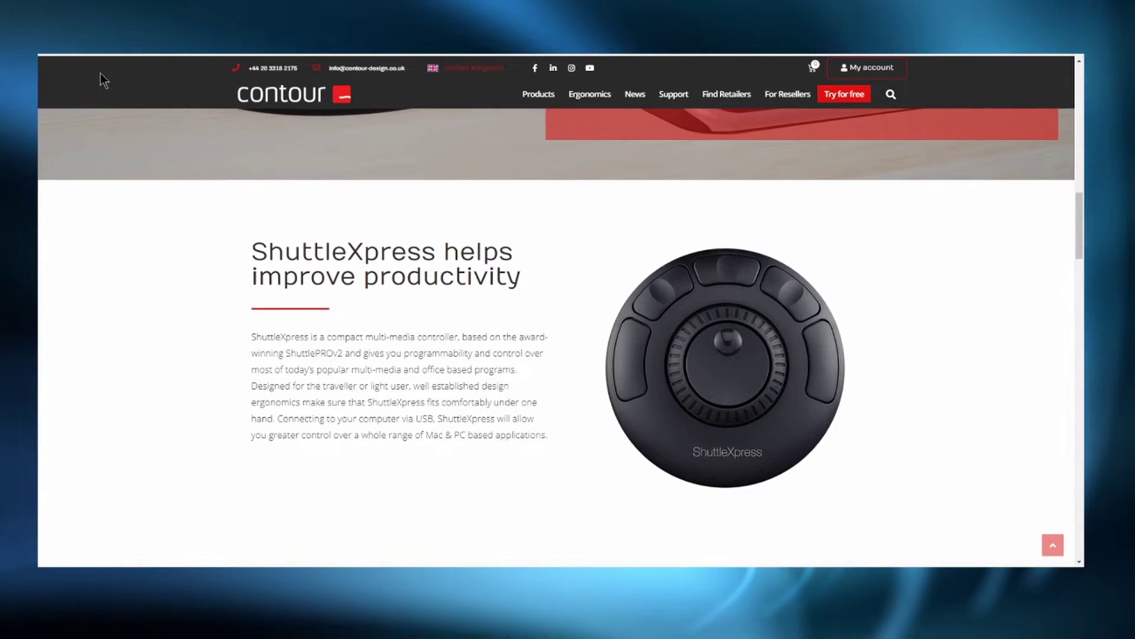
pyautogui.scroll(-1, 102, 80)
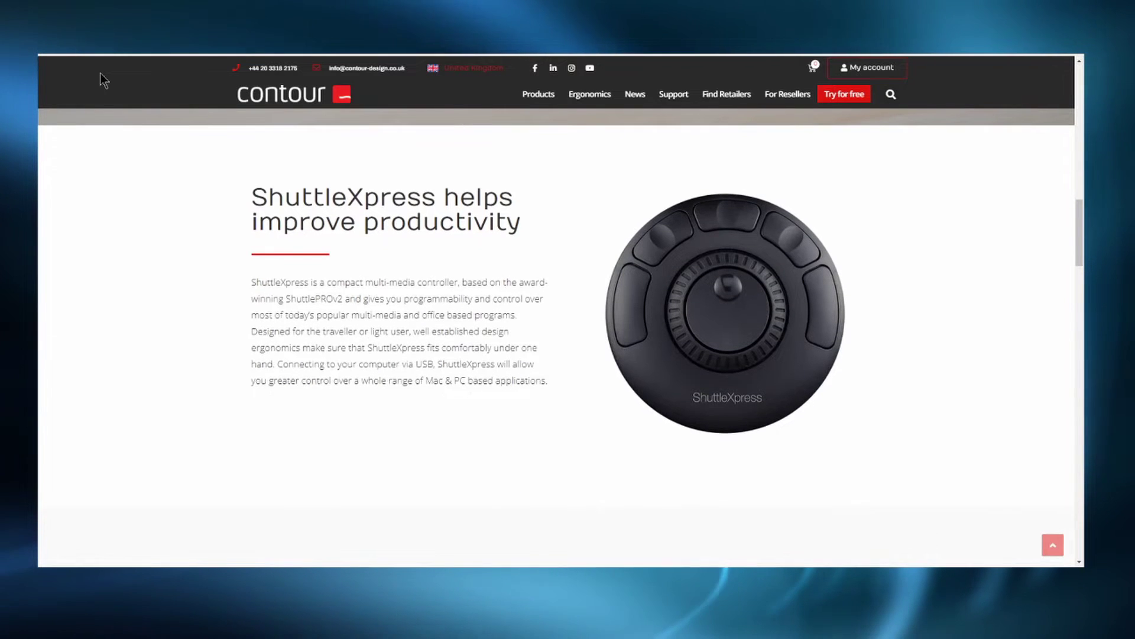
pyautogui.scroll(-5, 102, 80)
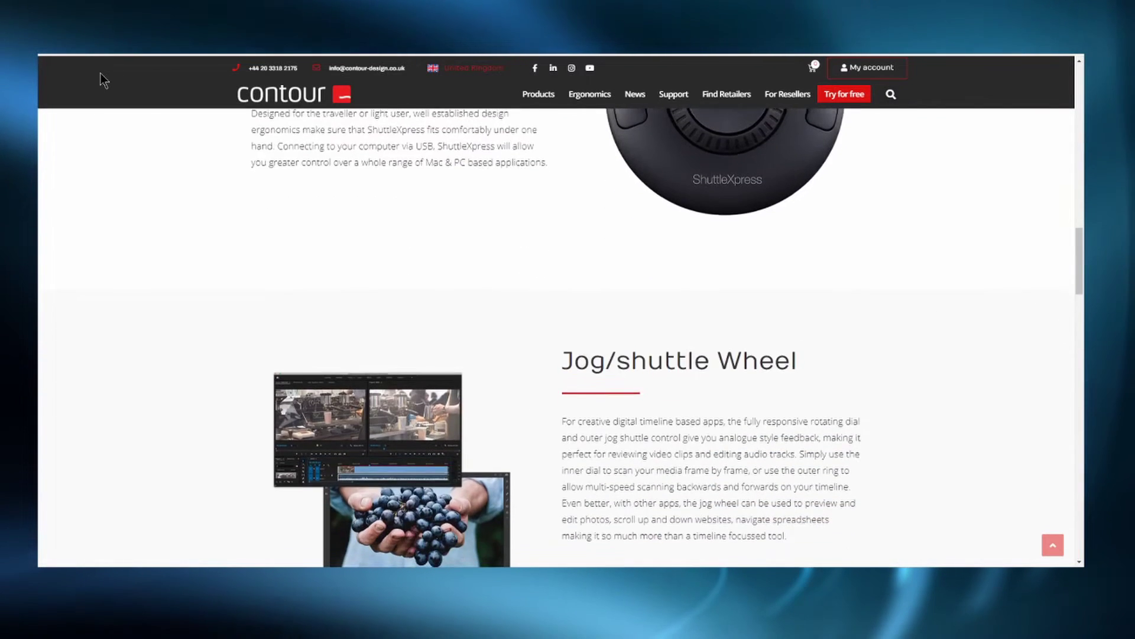
pyautogui.scroll(-5, 102, 79)
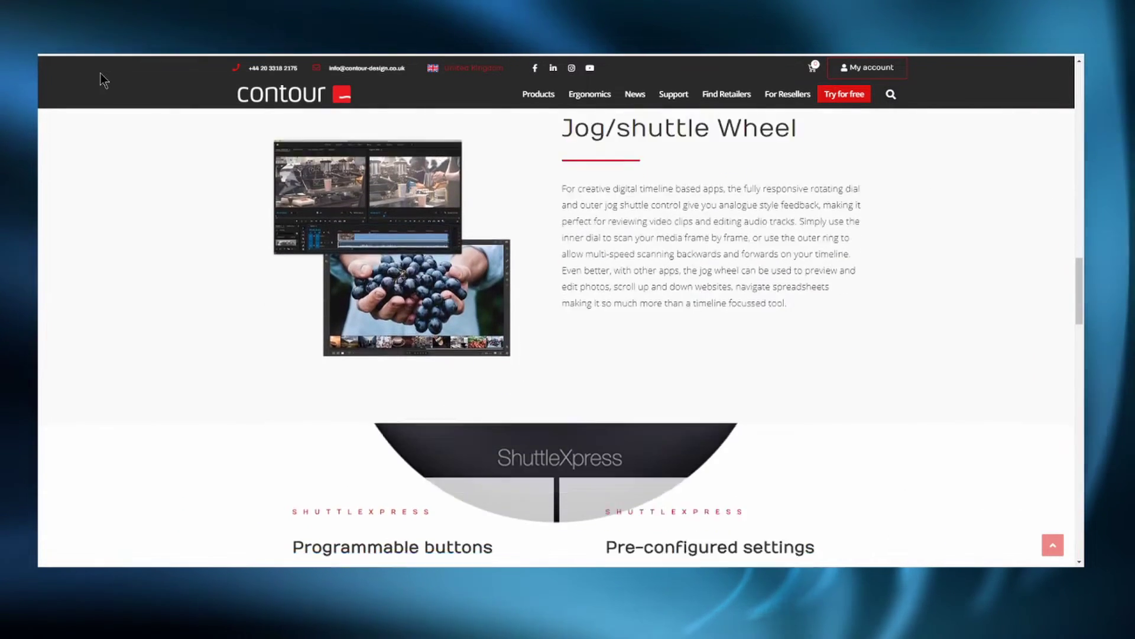
pyautogui.scroll(-1, 102, 80)
pyautogui.scroll(-3, 102, 80)
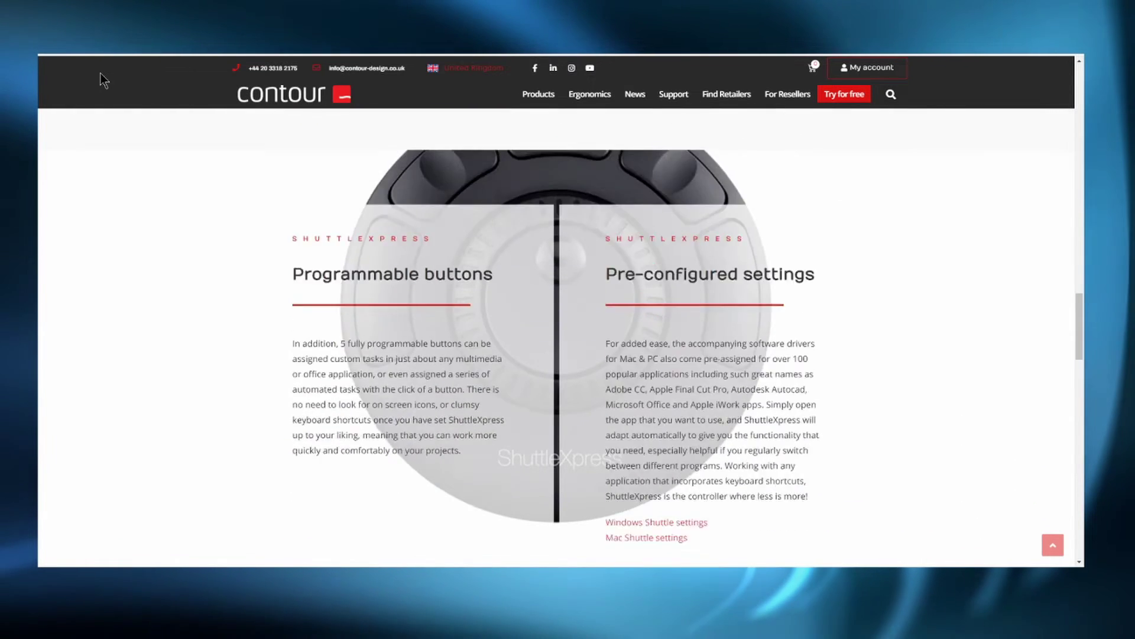
pyautogui.scroll(-5, 101, 80)
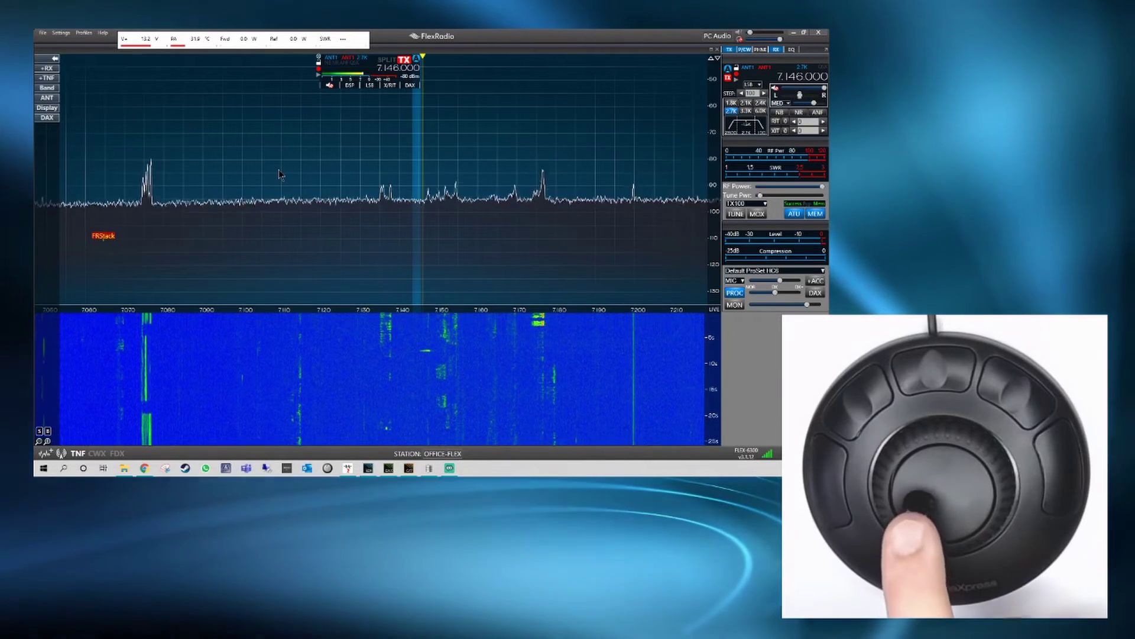
# - Switch to the FlexRadio window and tune slice A down to 7.144.700 MHz in 100 Hz steps
pyautogui.scroll(-5, 280, 174)
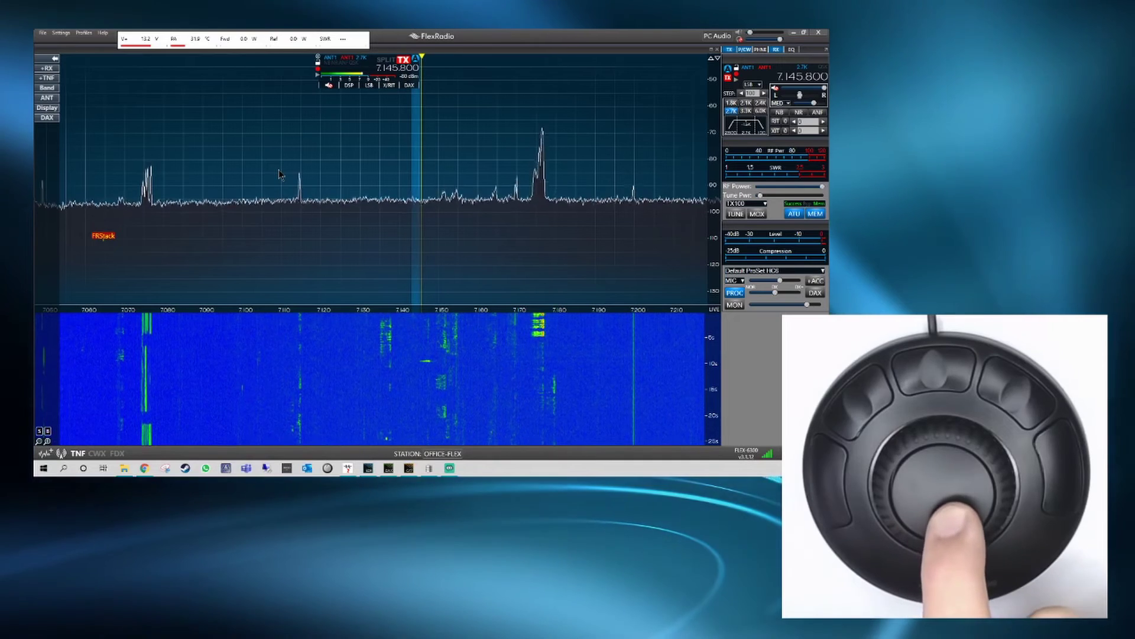
pyautogui.scroll(-5, 280, 175)
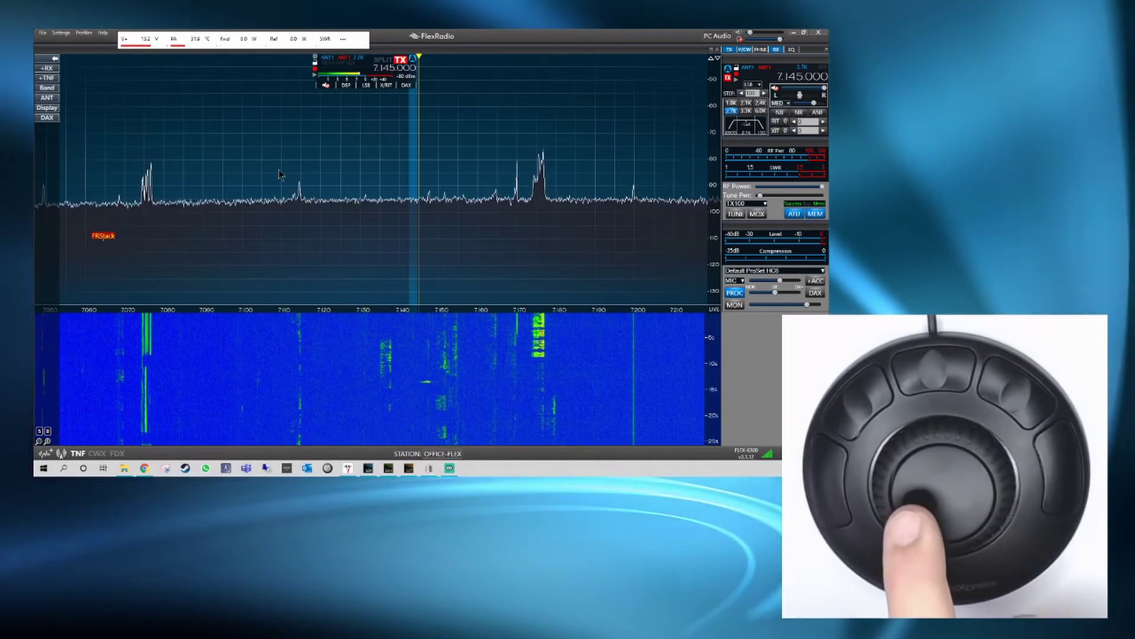
pyautogui.scroll(-1, 280, 175)
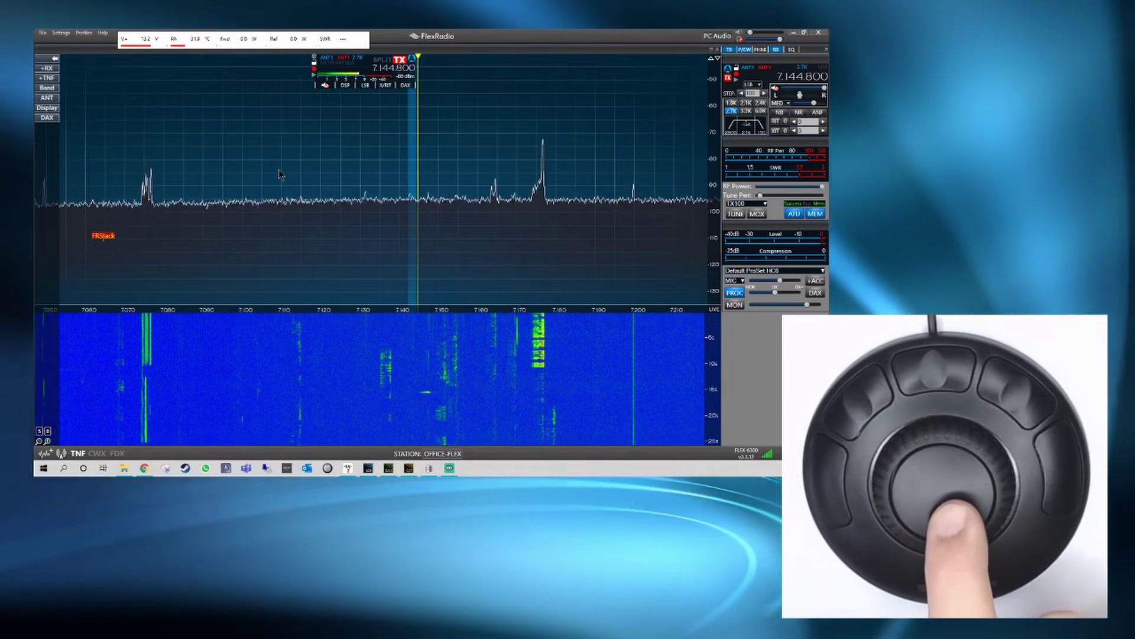
pyautogui.scroll(-1, 280, 175)
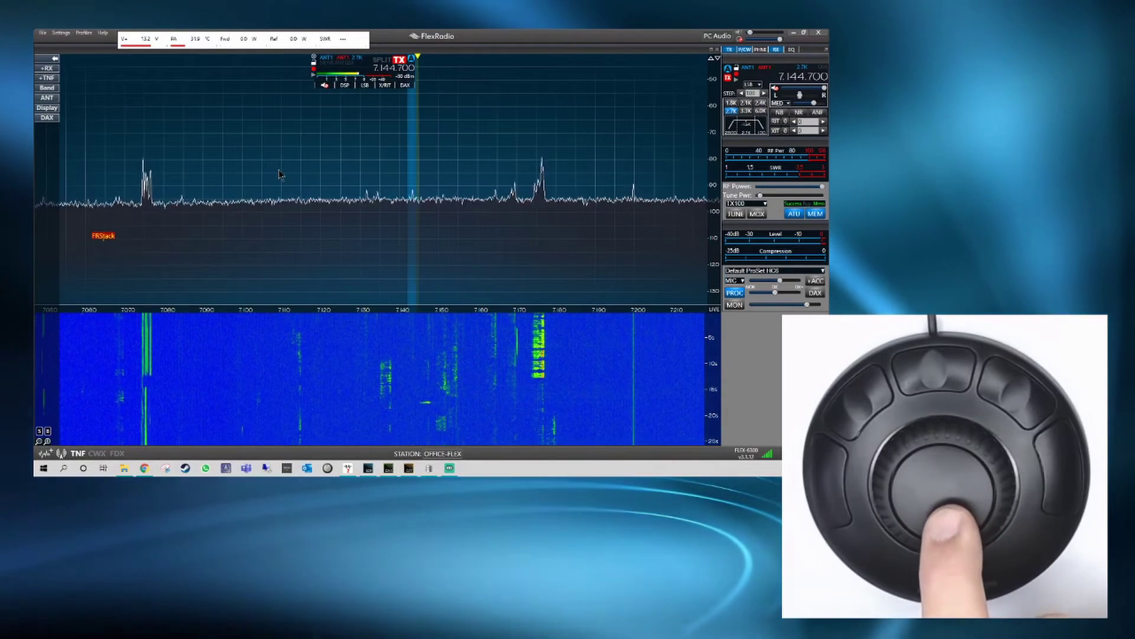
# - Tune slice A up to 7.146.500 MHz in 100 Hz steps
pyautogui.scroll(2, 280, 175)
pyautogui.scroll(6, 280, 174)
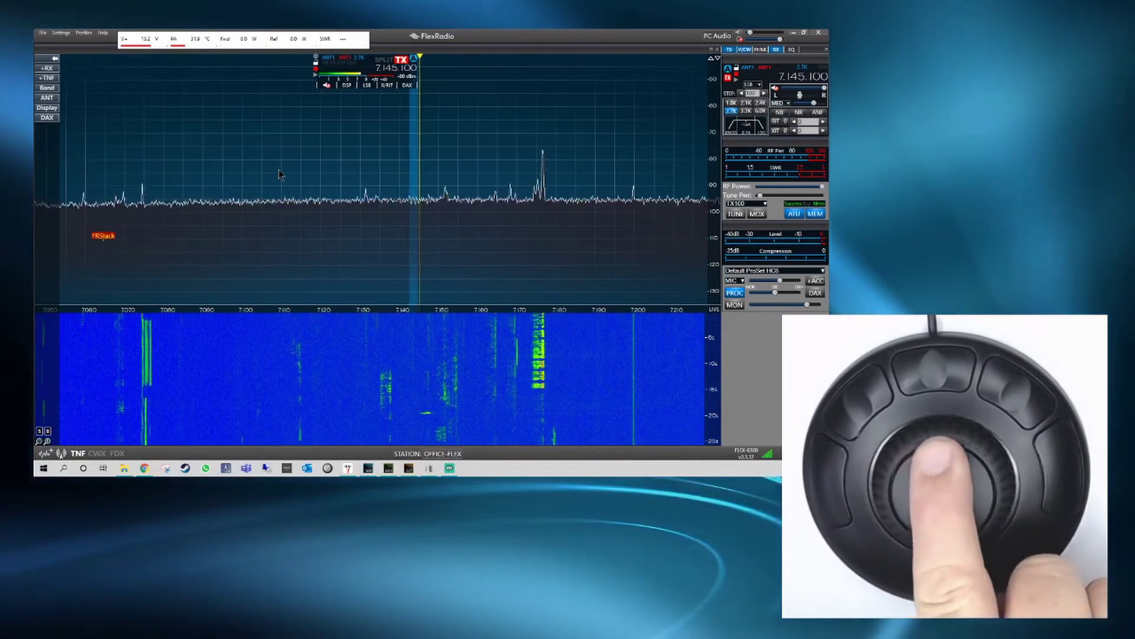
pyautogui.scroll(10, 280, 174)
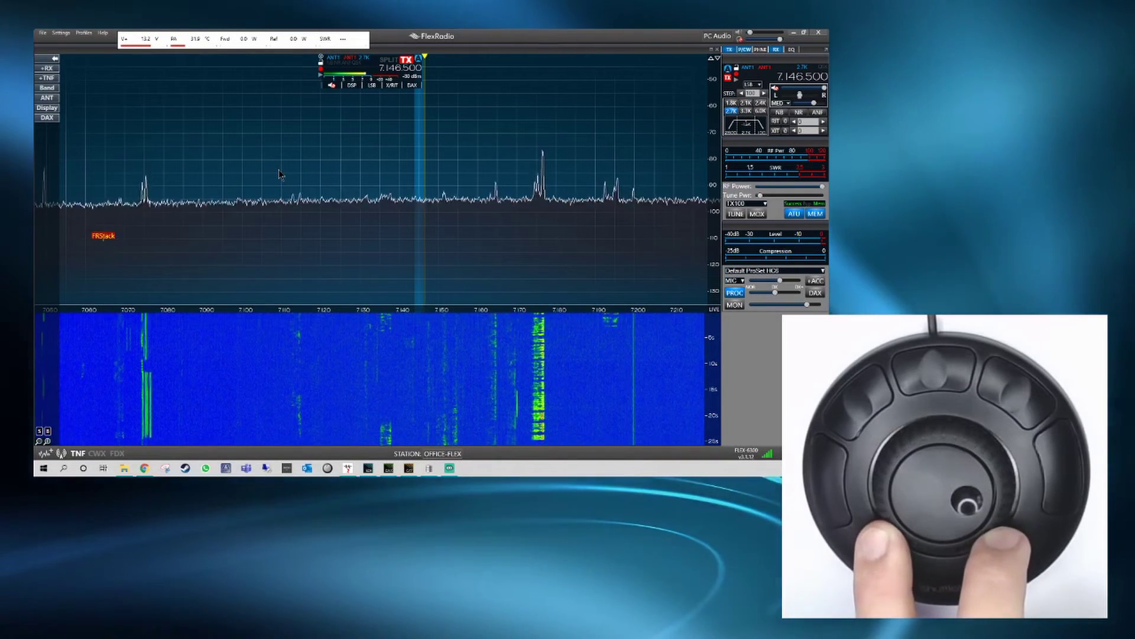
# - Tune slice A down the 40 m band to 7.124.500 MHz, varying the tuning speed from slow to fast
pyautogui.scroll(-5, 280, 175)
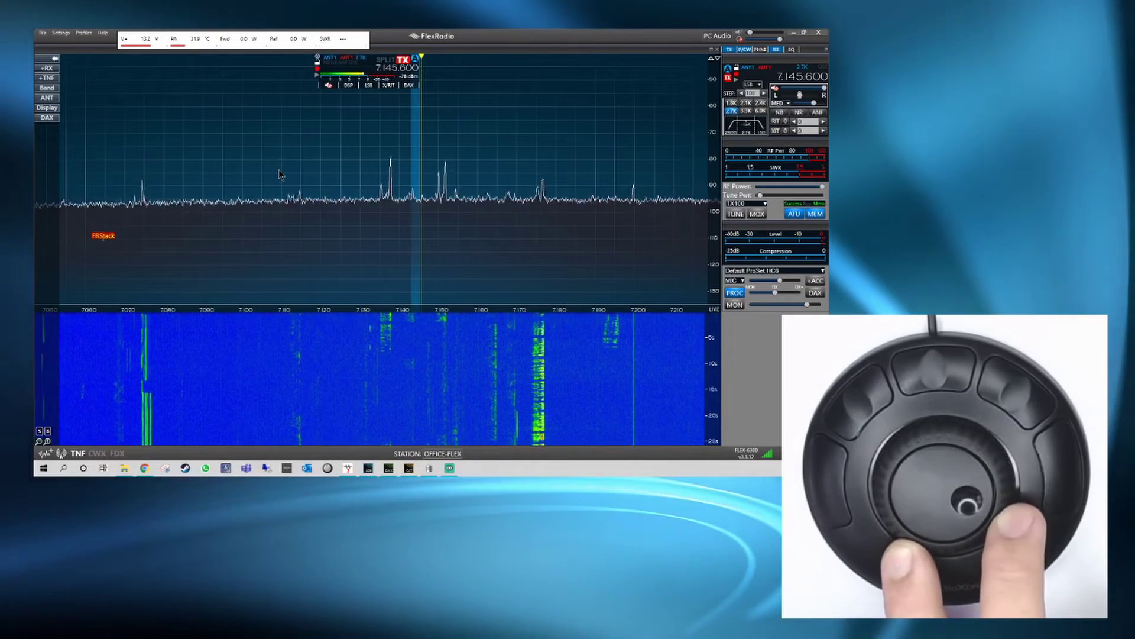
pyautogui.scroll(-6, 280, 174)
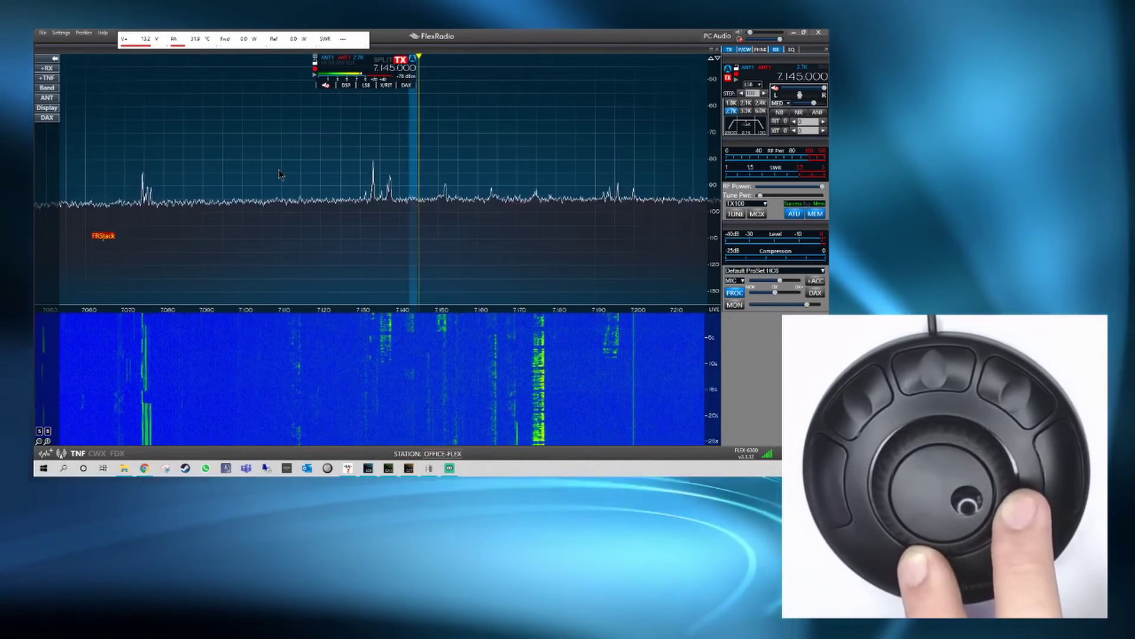
pyautogui.scroll(-10, 279, 174)
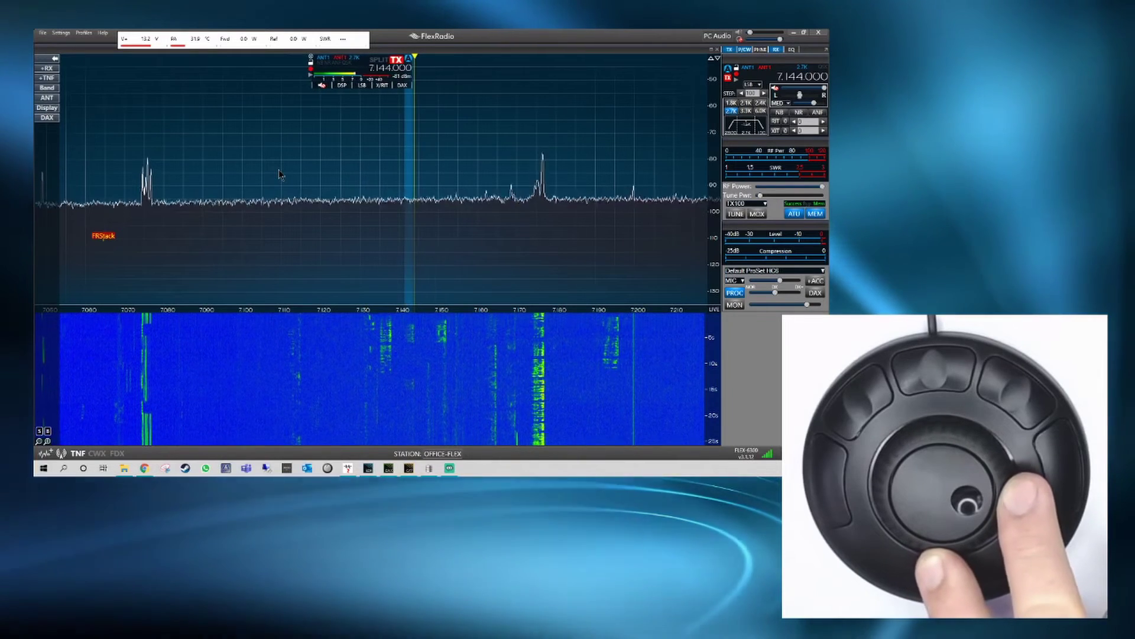
pyautogui.scroll(-20, 280, 174)
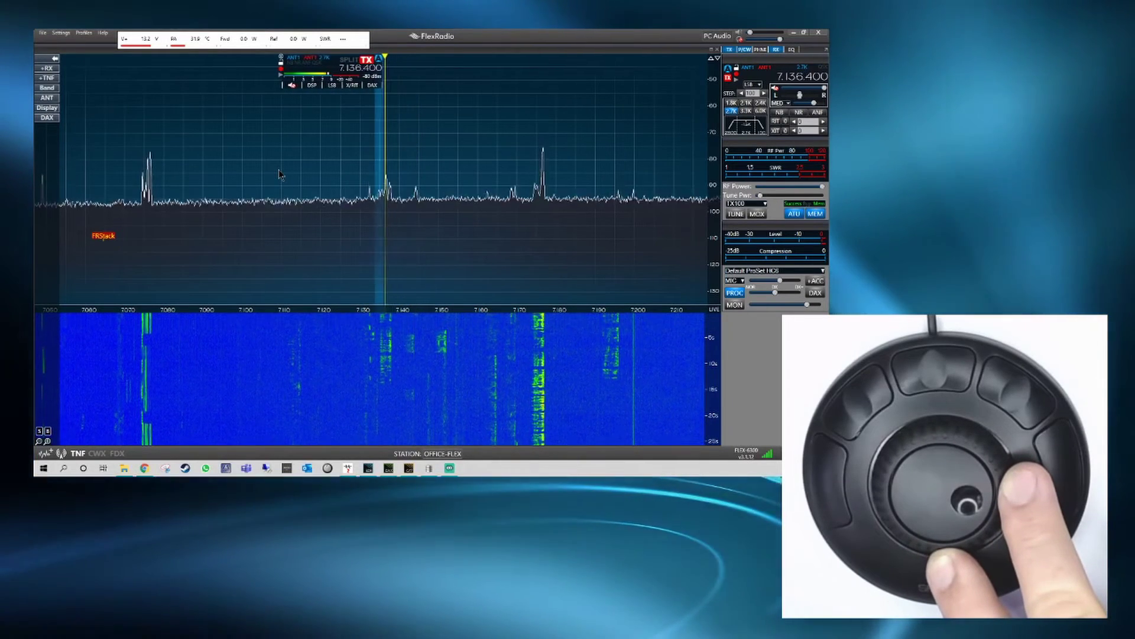
pyautogui.scroll(-20, 280, 175)
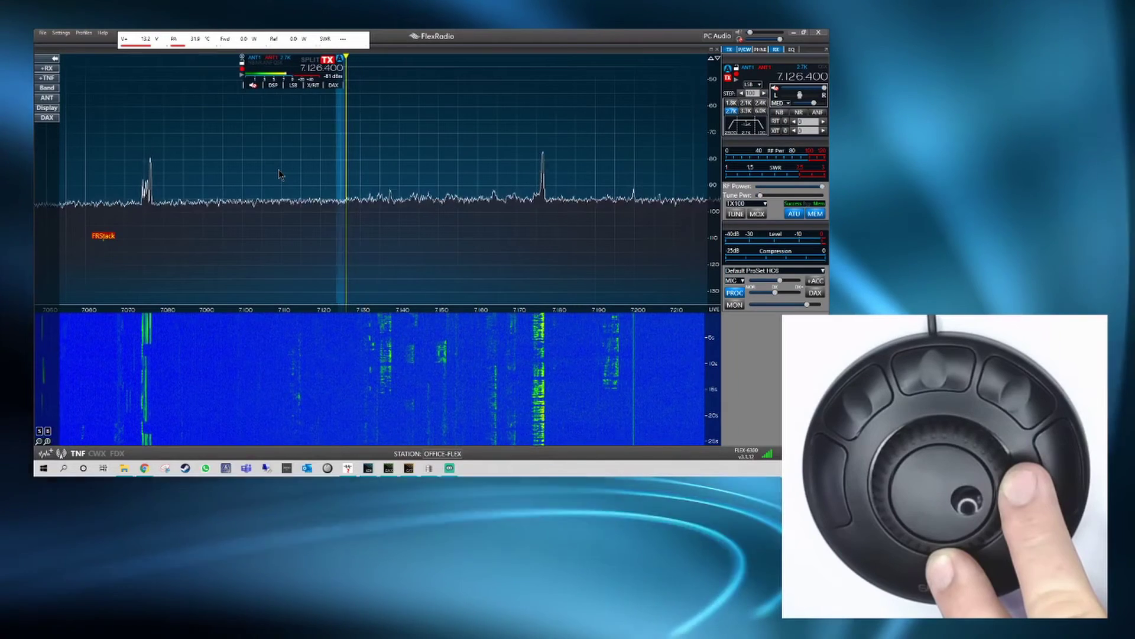
pyautogui.scroll(-12, 280, 174)
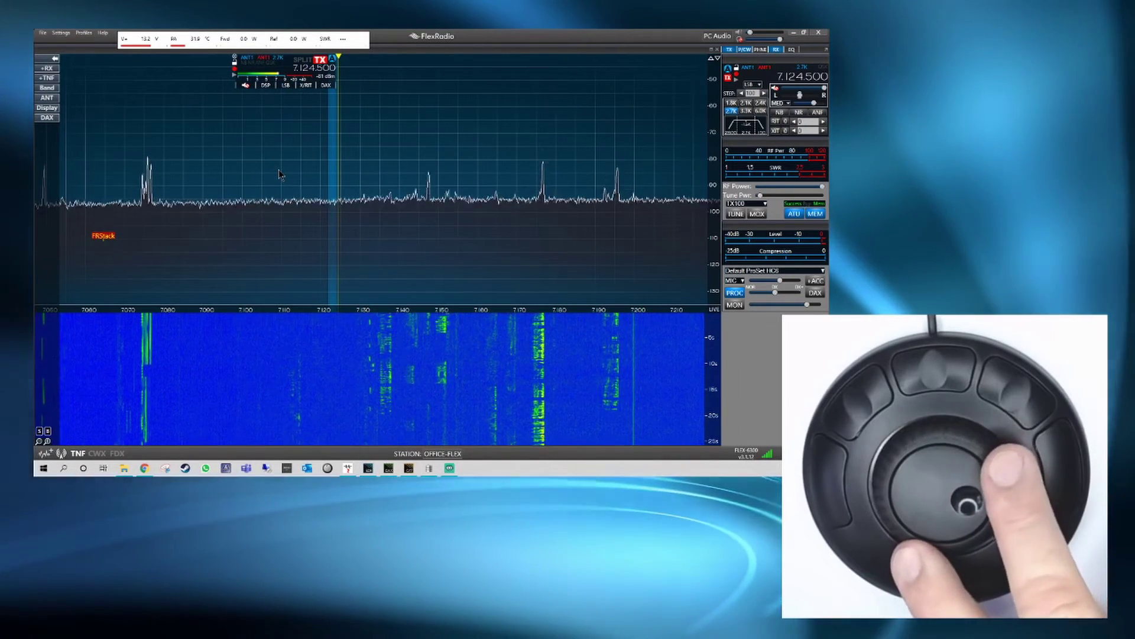
# - Tune slice A up the 40 m band to 7.161.100 MHz, increasing the tuning speed along the way
pyautogui.scroll(3, 280, 174)
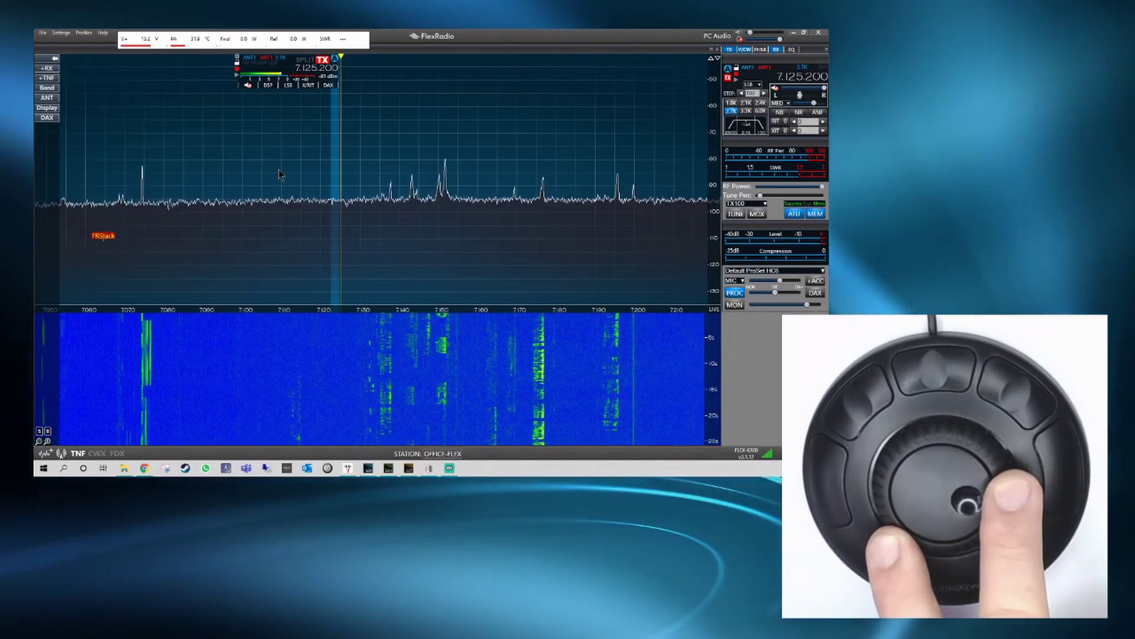
pyautogui.scroll(6, 279, 174)
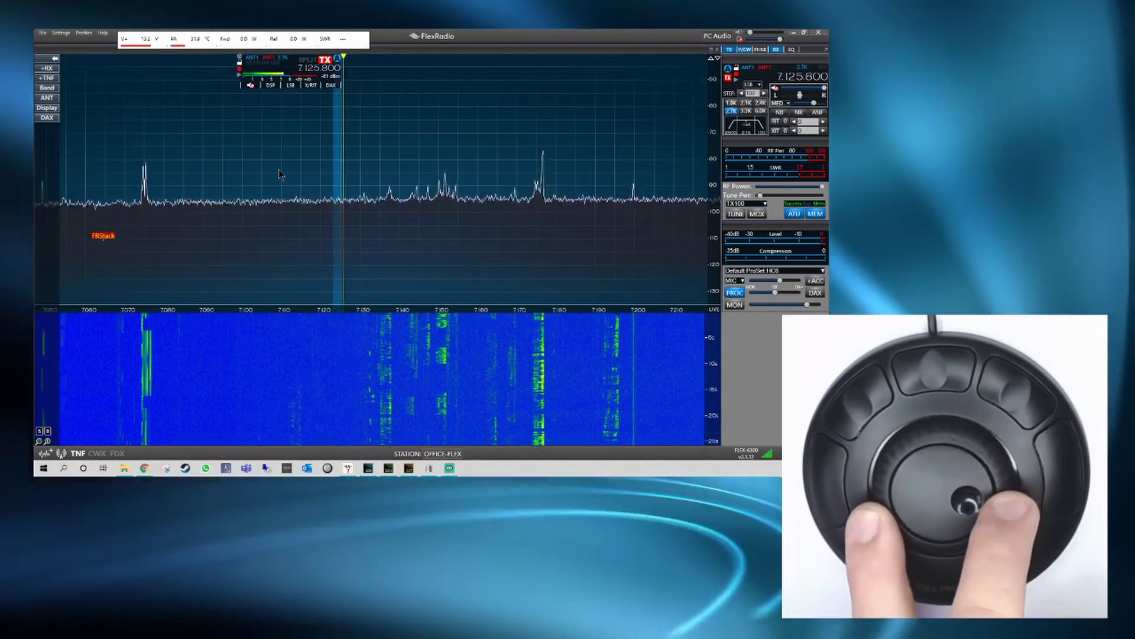
pyautogui.scroll(20, 280, 174)
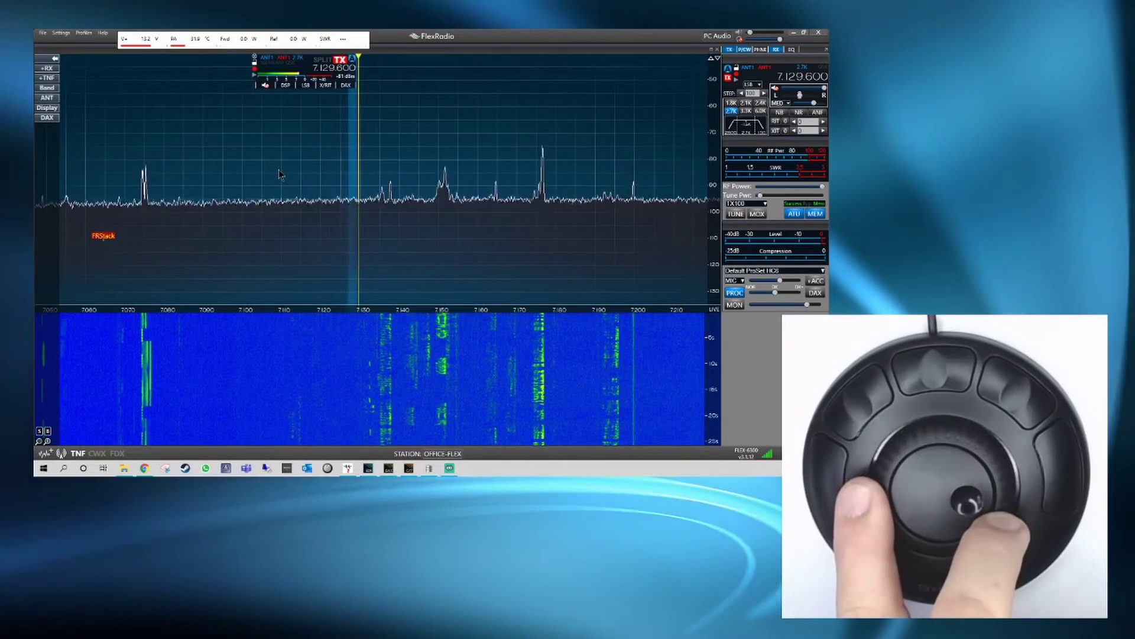
pyautogui.scroll(20, 280, 174)
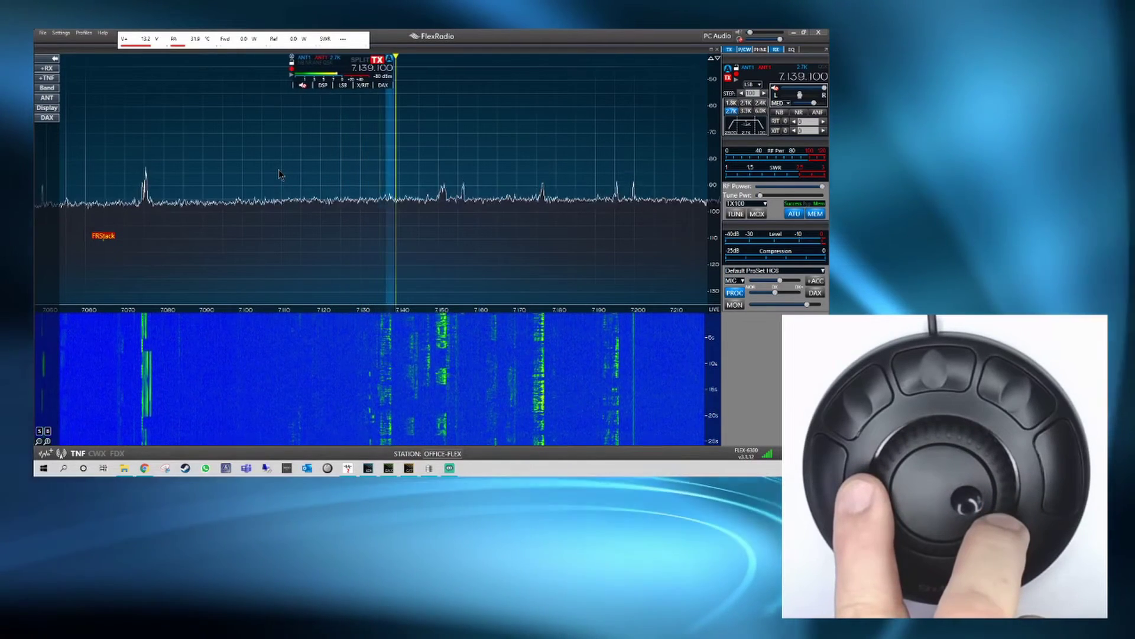
pyautogui.scroll(20, 280, 175)
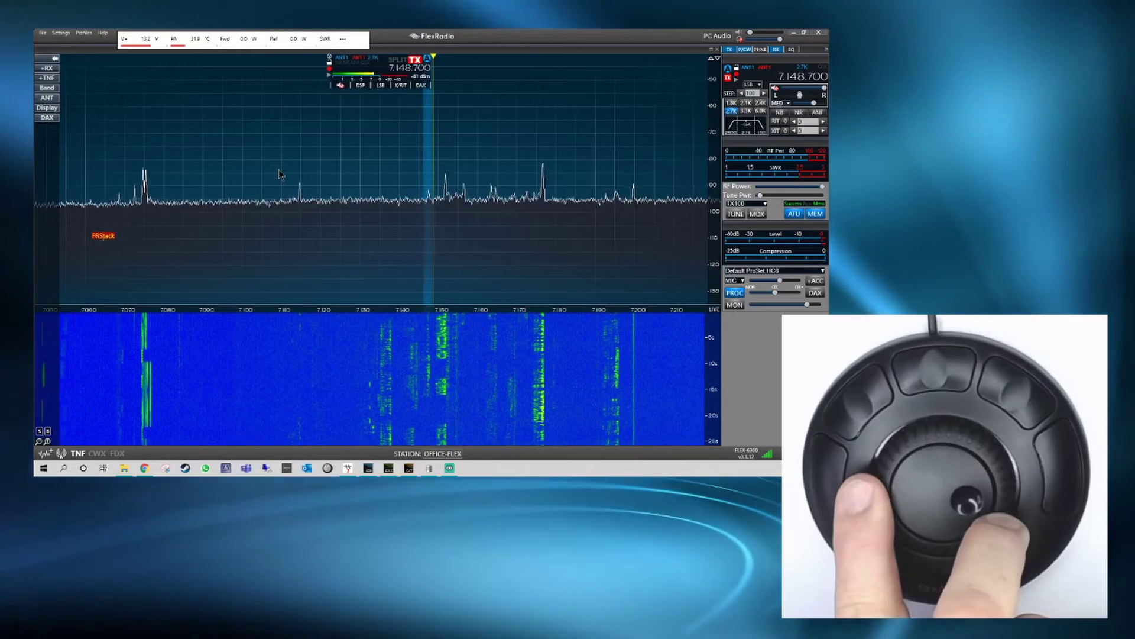
pyautogui.scroll(20, 279, 175)
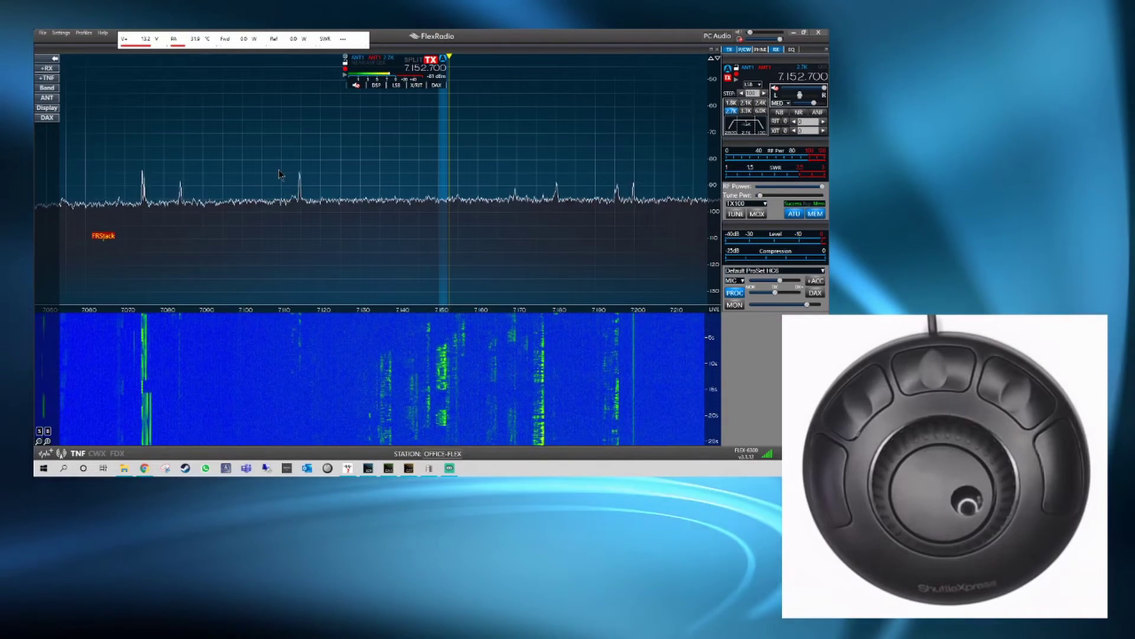
pyautogui.scroll(20, 279, 174)
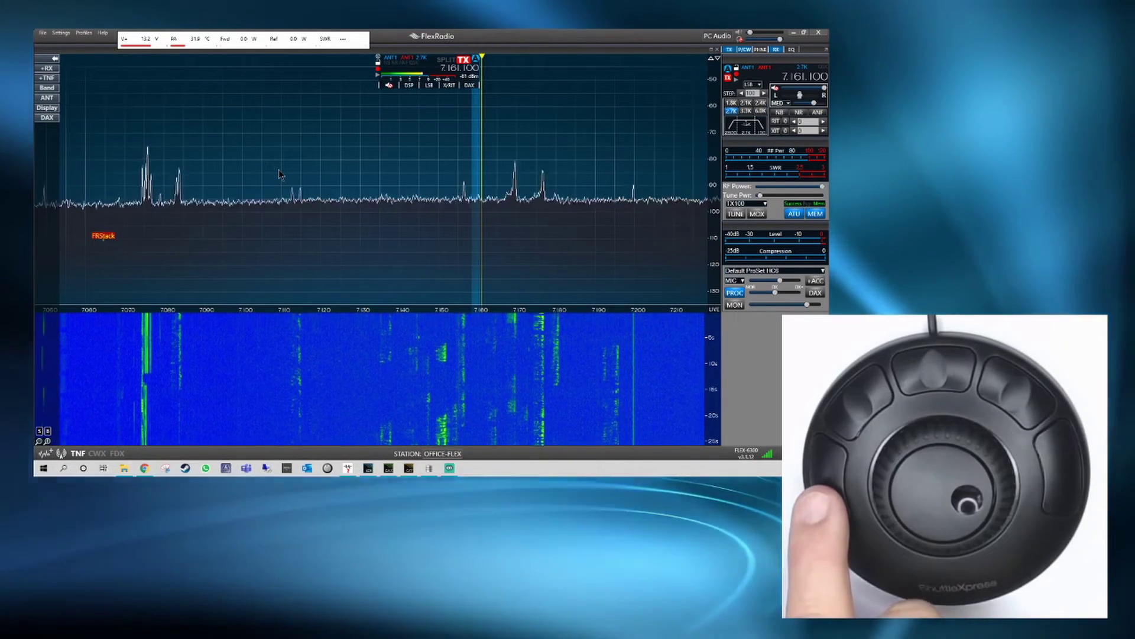
# - Transmit briefly on 7.161.100 MHz with MOX and with the Tune carrier, returning to receive each time
pyautogui.hotkey('ctrl', 'm')
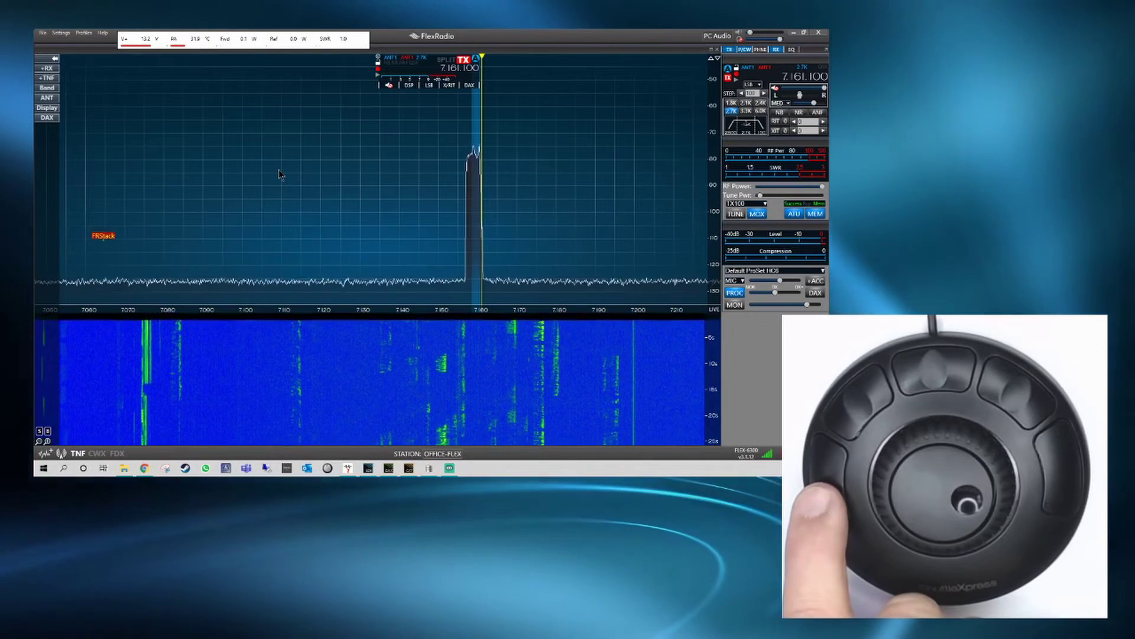
pyautogui.hotkey('ctrl', 'm')
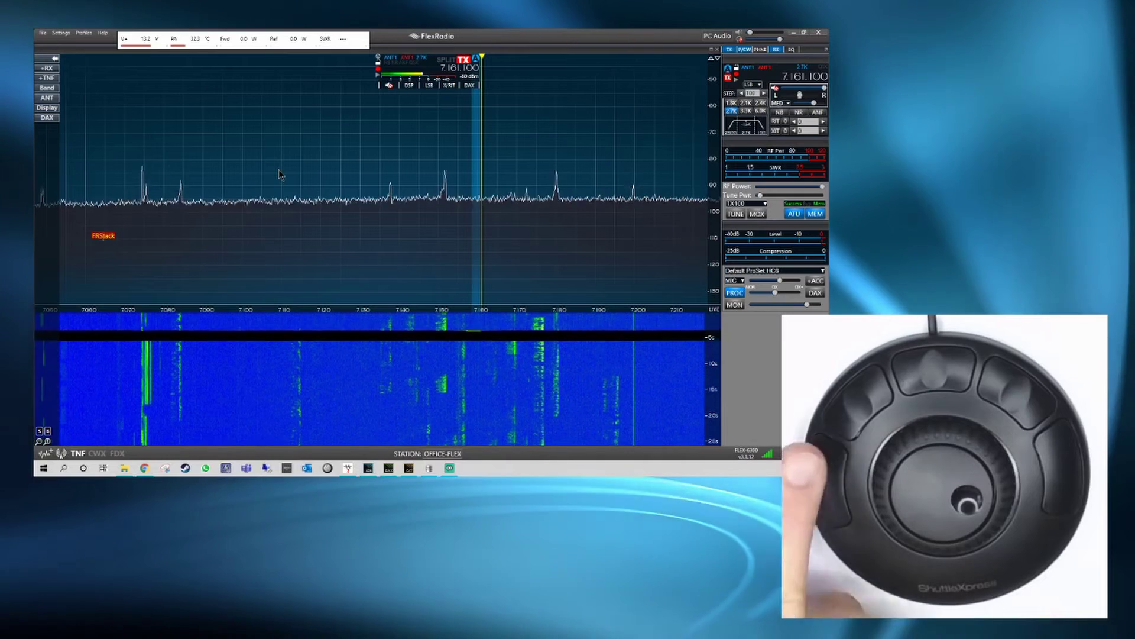
pyautogui.hotkey('ctrl', 't')
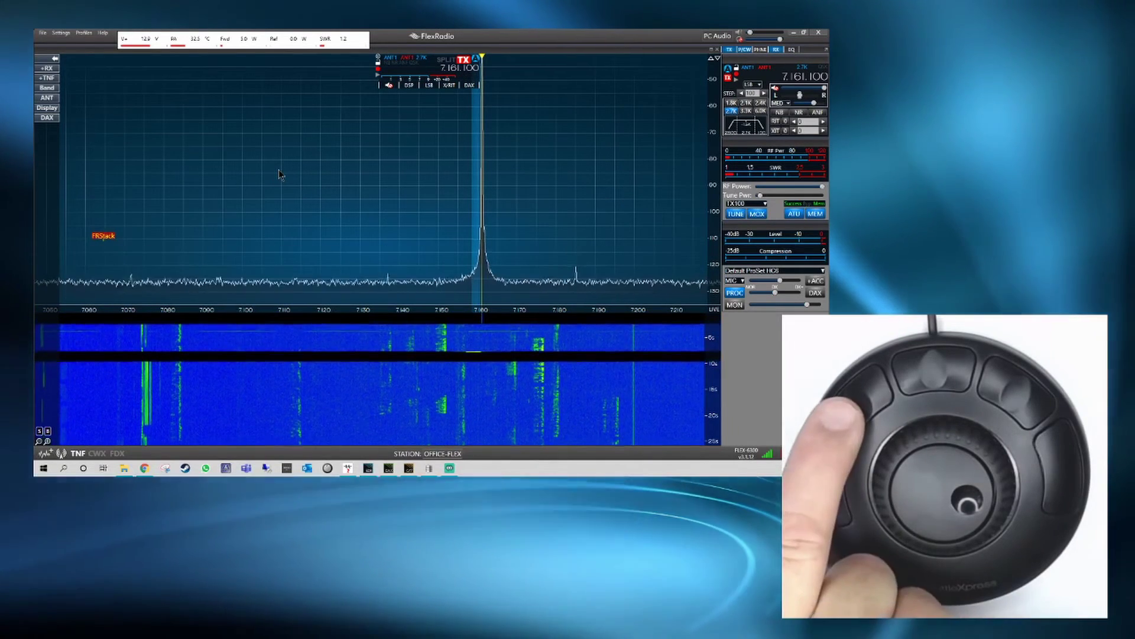
pyautogui.hotkey('ctrl', 't')
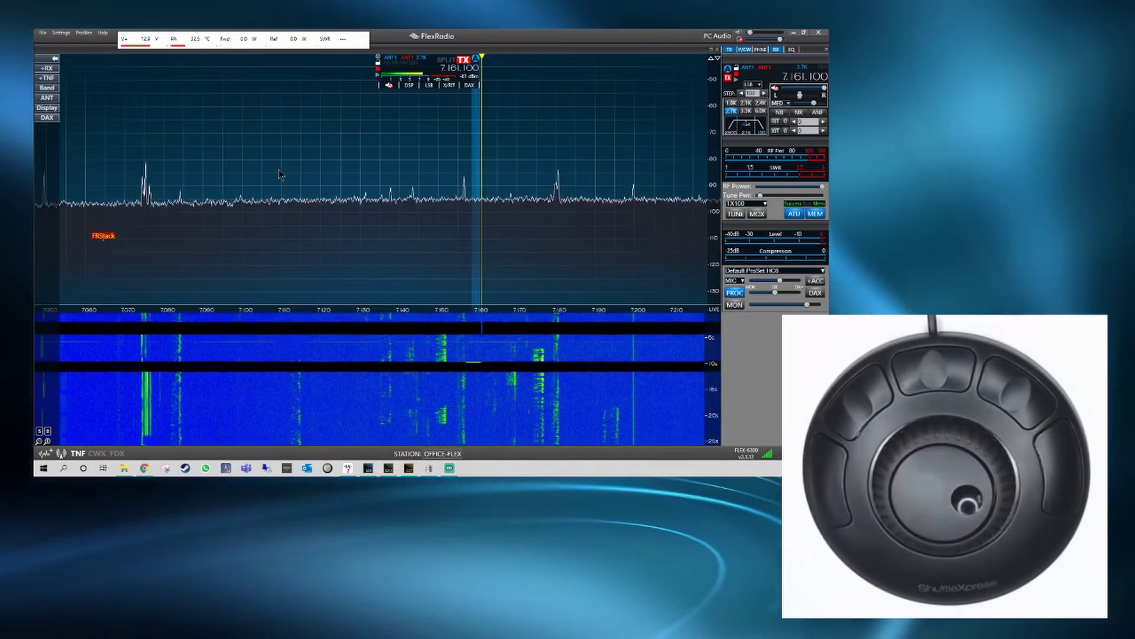
pyautogui.hotkey('ctrl', 't')
pyautogui.hotkey('ctrl', 't')
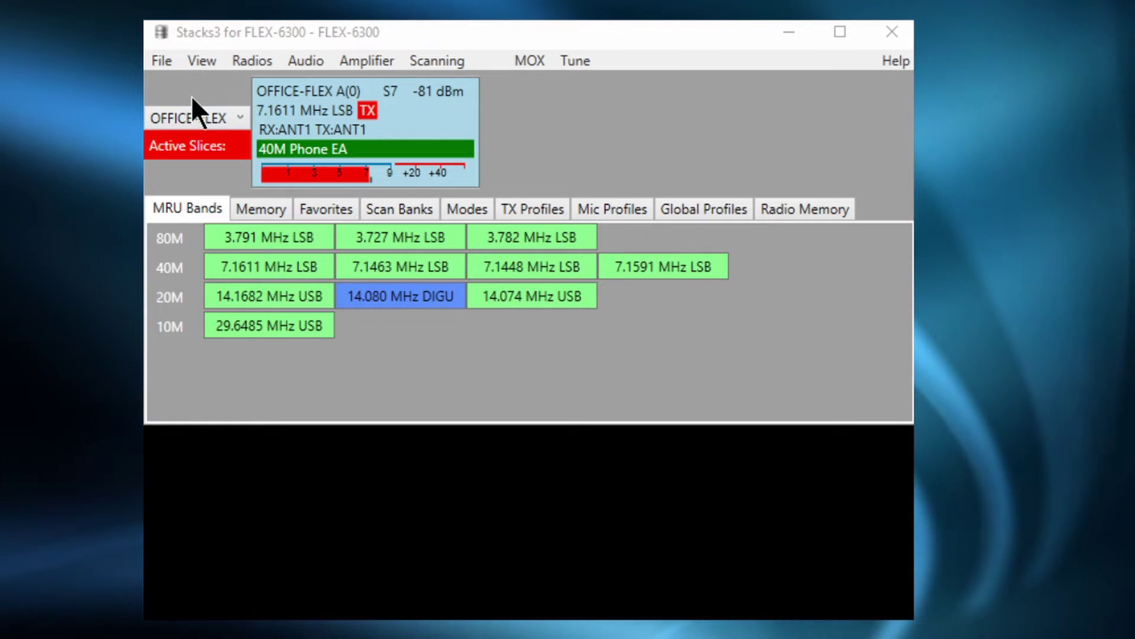
# - Open the Meter Window to view the radio's supply voltage, PA temperature, forward and reflected power, and SWR
pyautogui.click(197, 59)
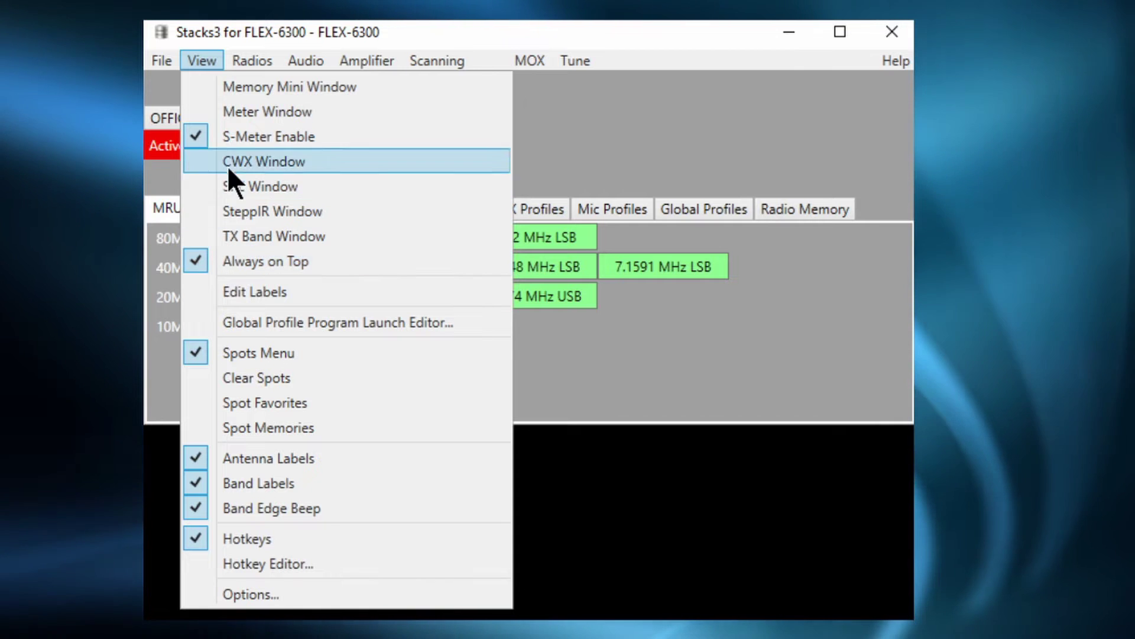
pyautogui.click(233, 112)
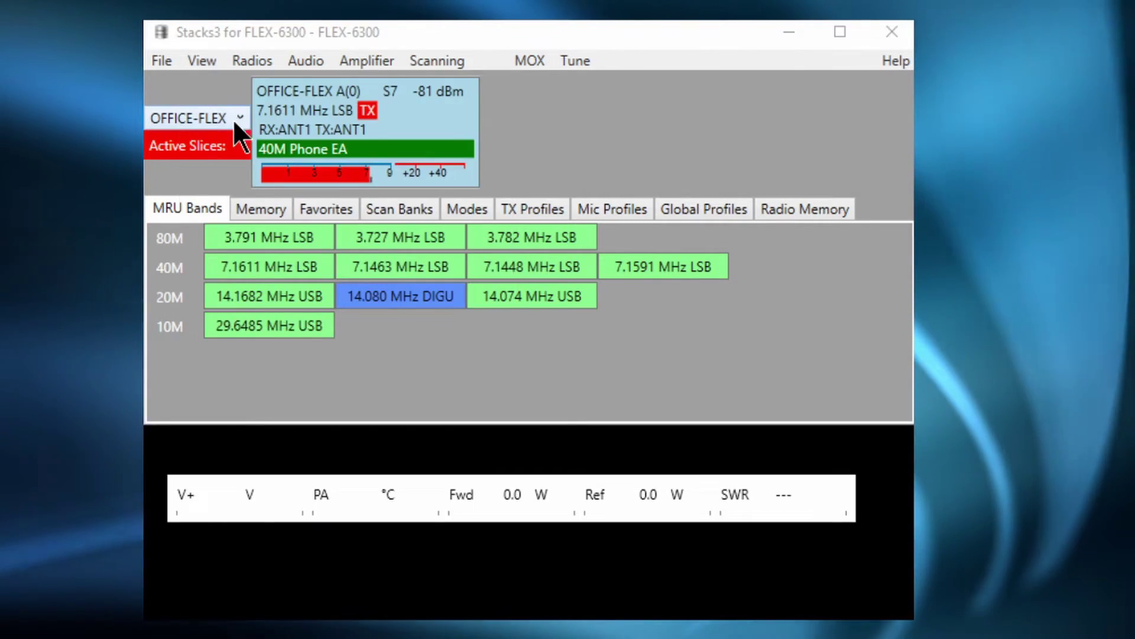
pyautogui.moveTo(312, 473)
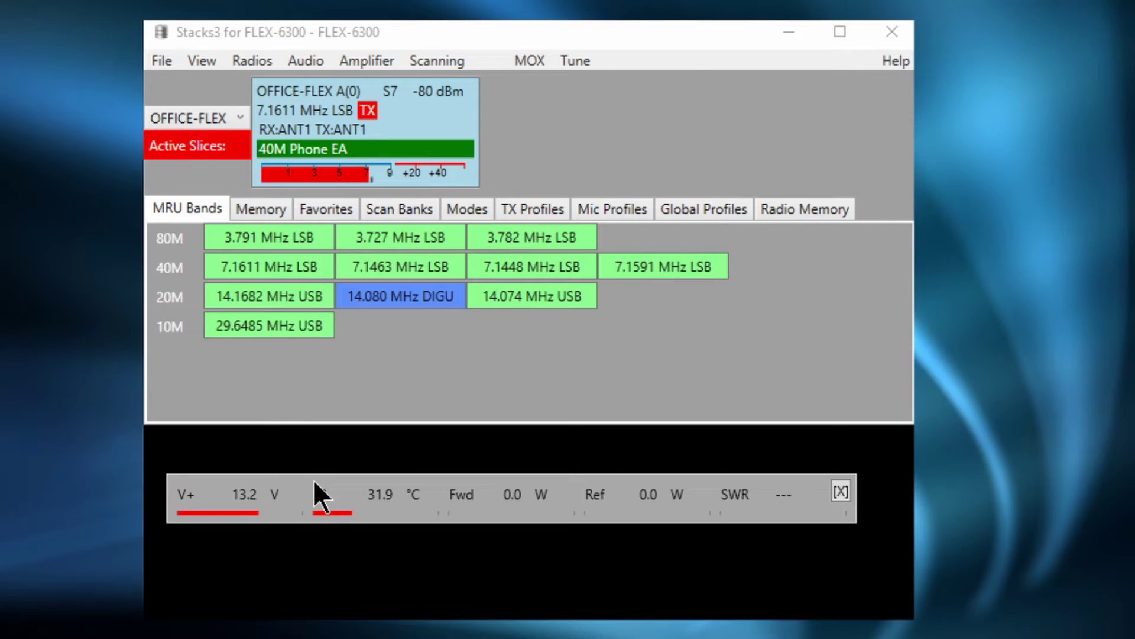
pyautogui.moveTo(313, 479); pyautogui.dragTo(329, 499)
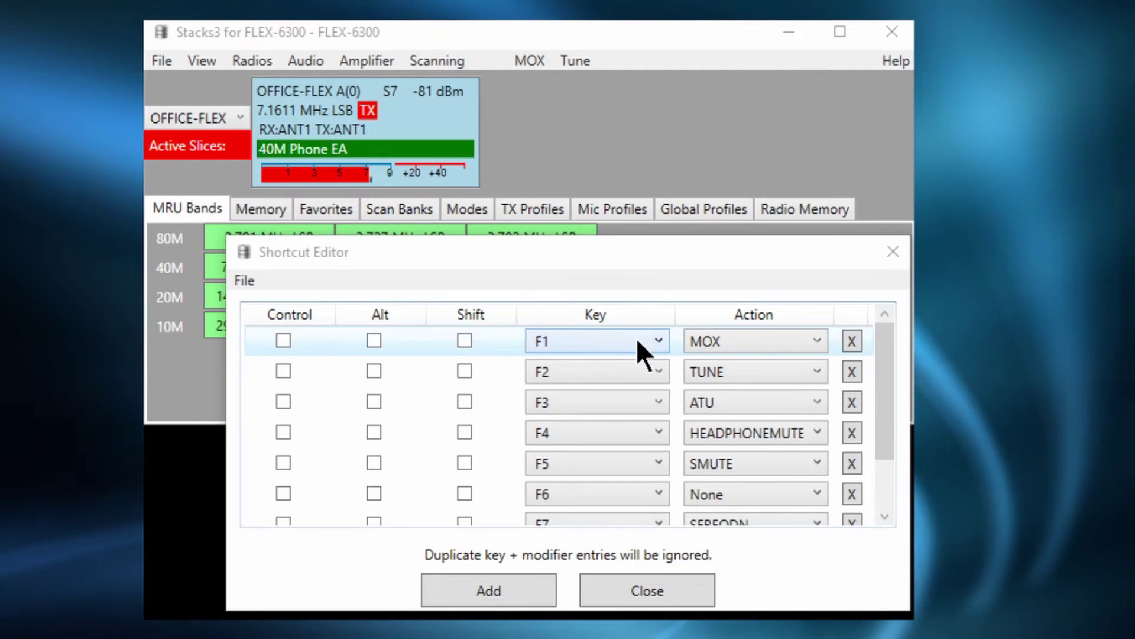
# - In the Shortcut Editor, examine the keys available for the MOX hotkey, leaving its selection as is
pyautogui.click(637, 342)
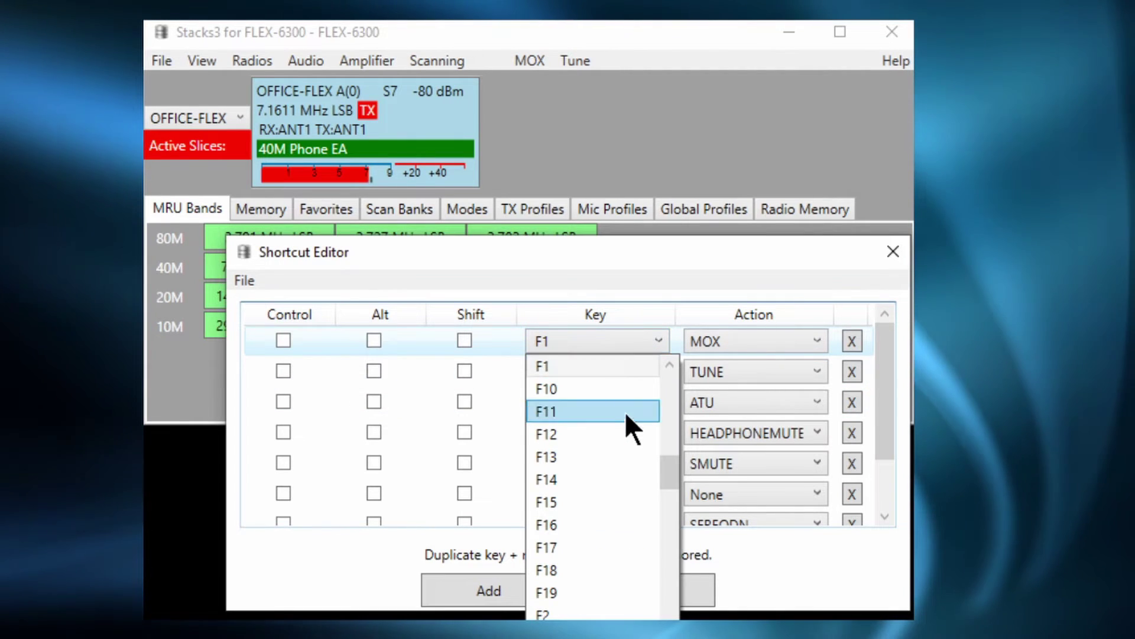
pyautogui.scroll(-2, 625, 423)
pyautogui.scroll(-6, 625, 421)
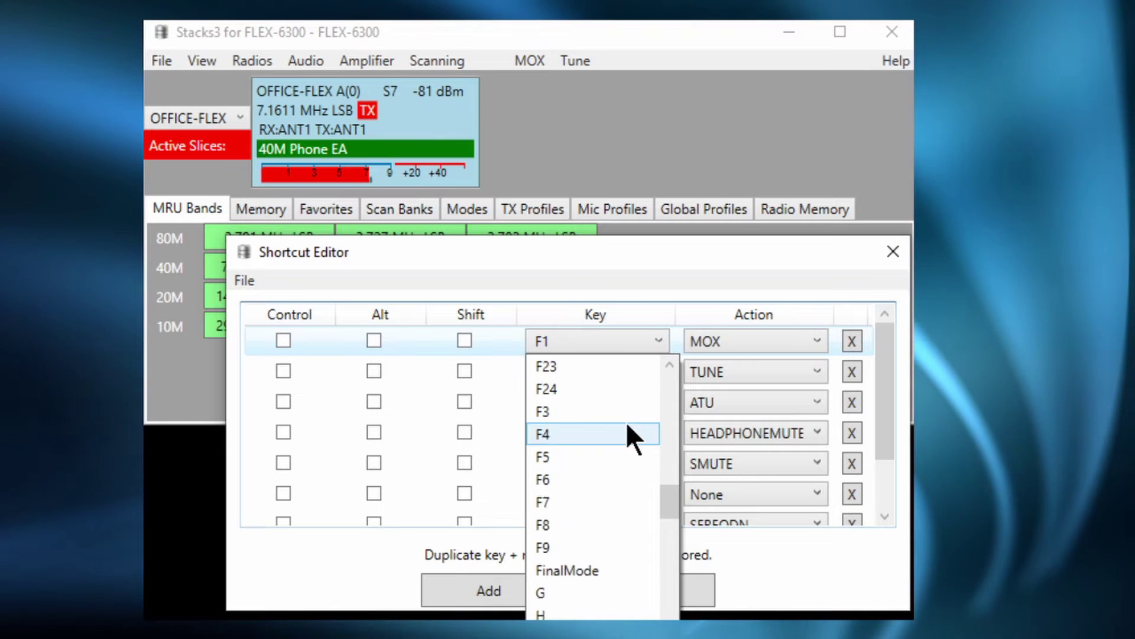
pyautogui.scroll(-8, 625, 421)
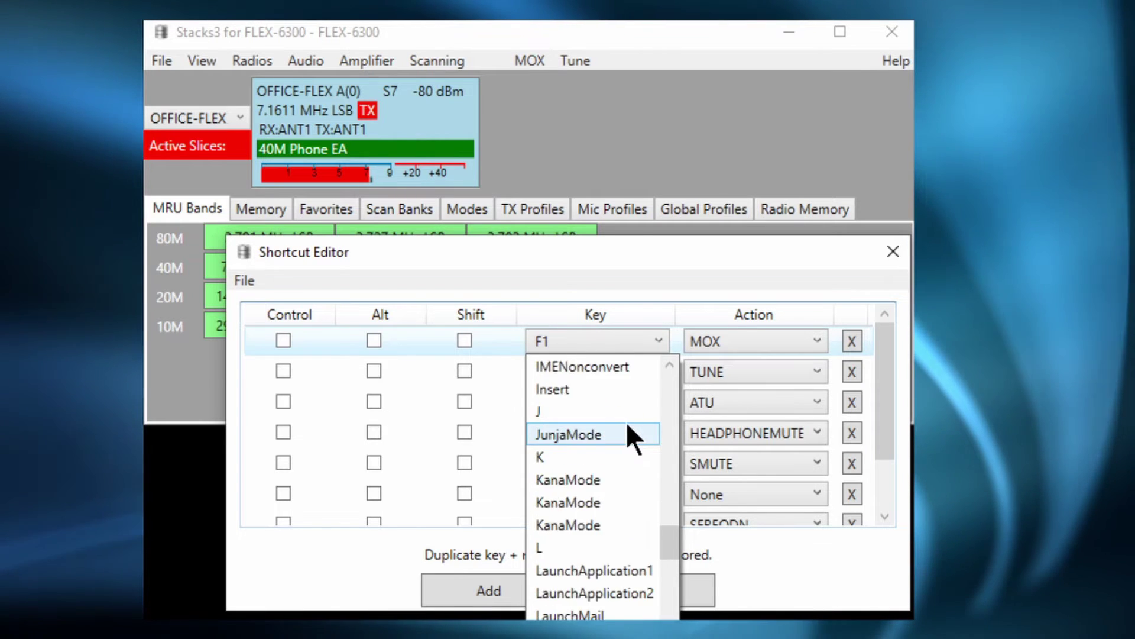
pyautogui.scroll(-5, 627, 438)
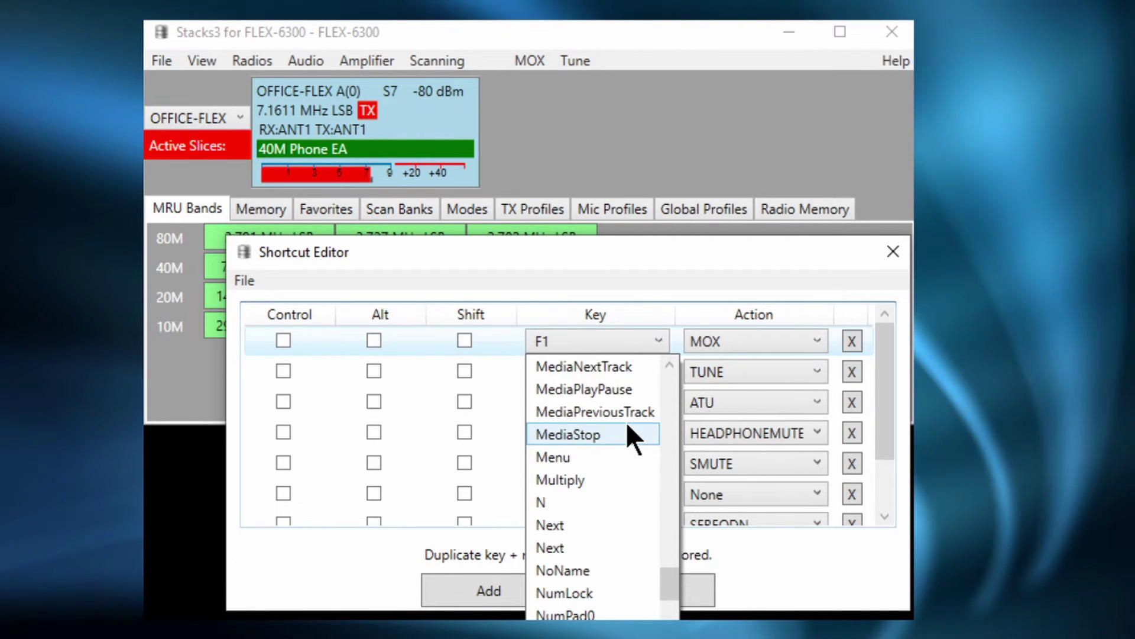
pyautogui.scroll(-7, 627, 427)
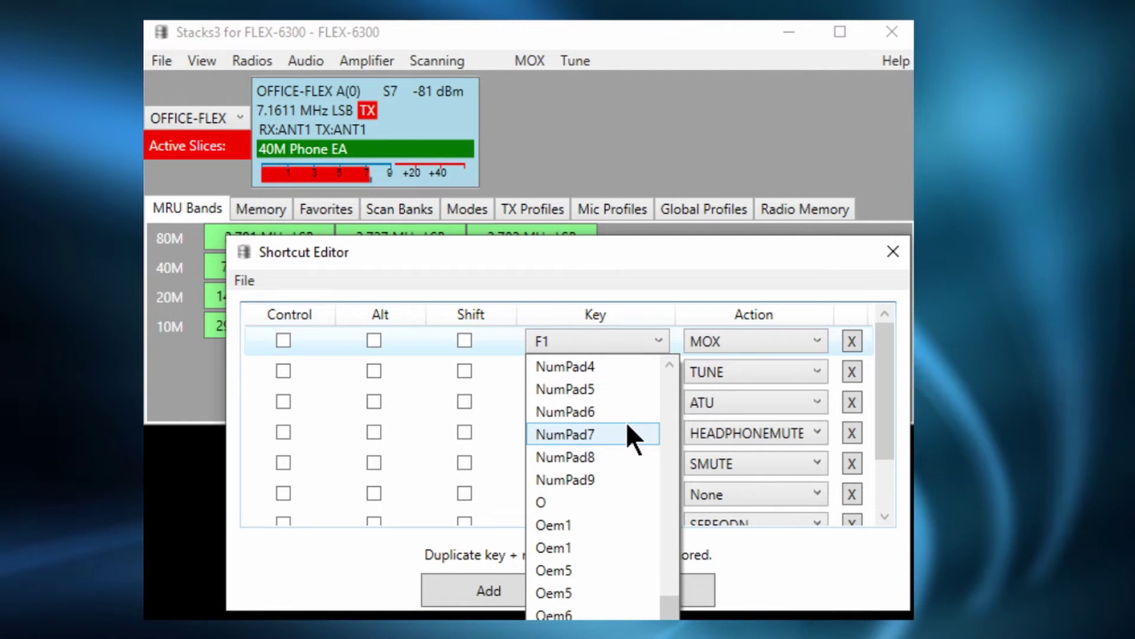
pyautogui.scroll(-7, 627, 425)
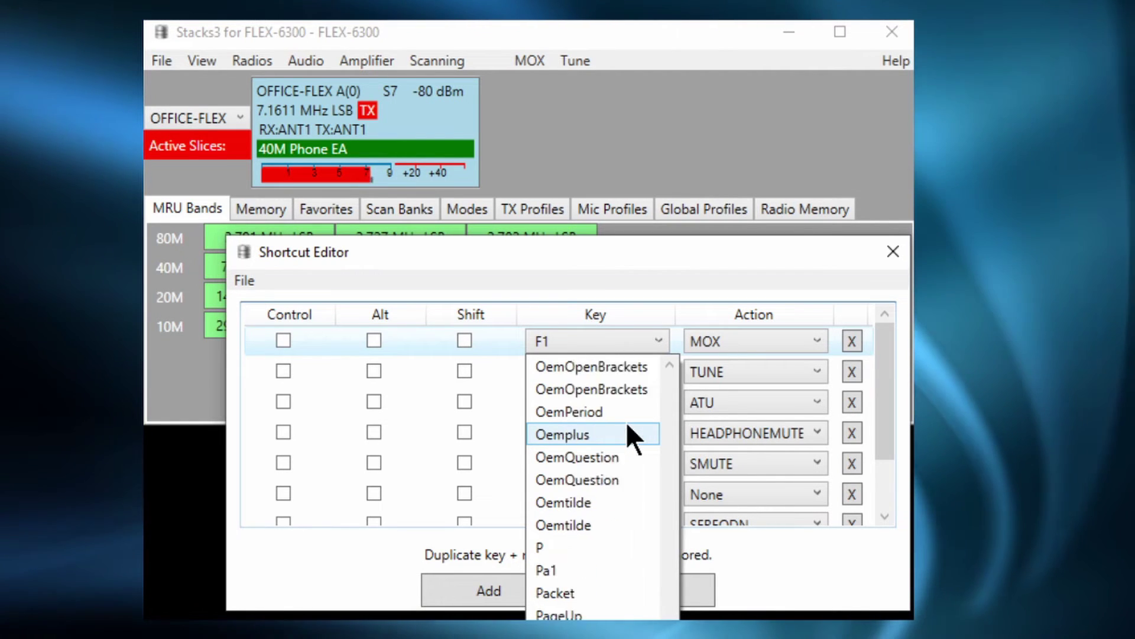
pyautogui.scroll(-5, 627, 425)
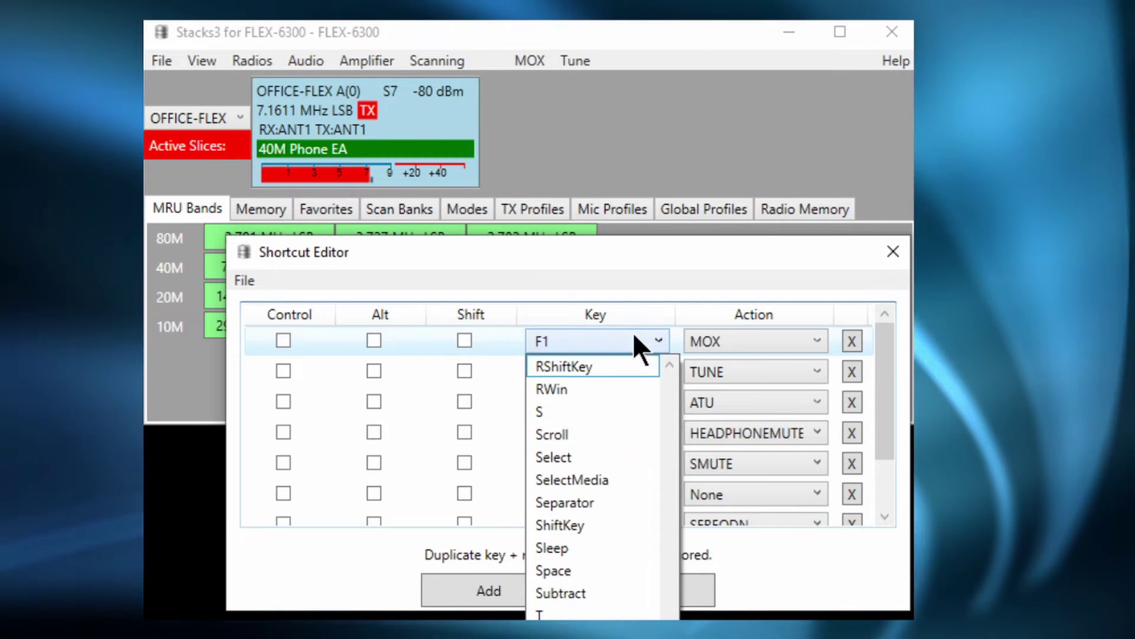
pyautogui.click(650, 280)
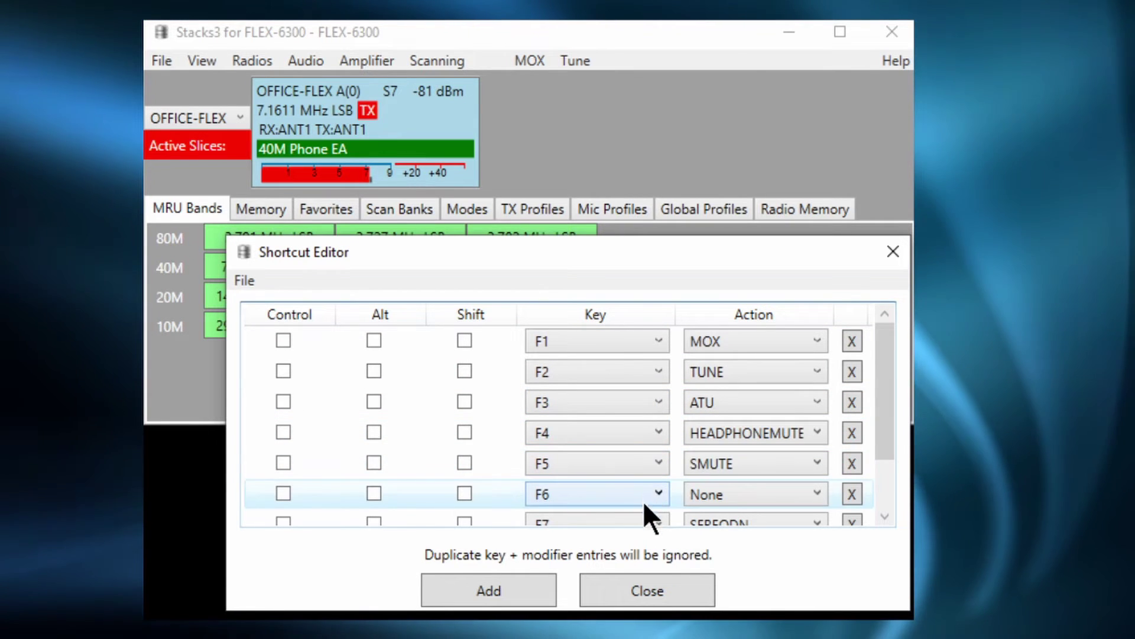
# - Review the full list of hotkey assignments from F1 through F8 in the Shortcut Editor
pyautogui.click(880, 519)
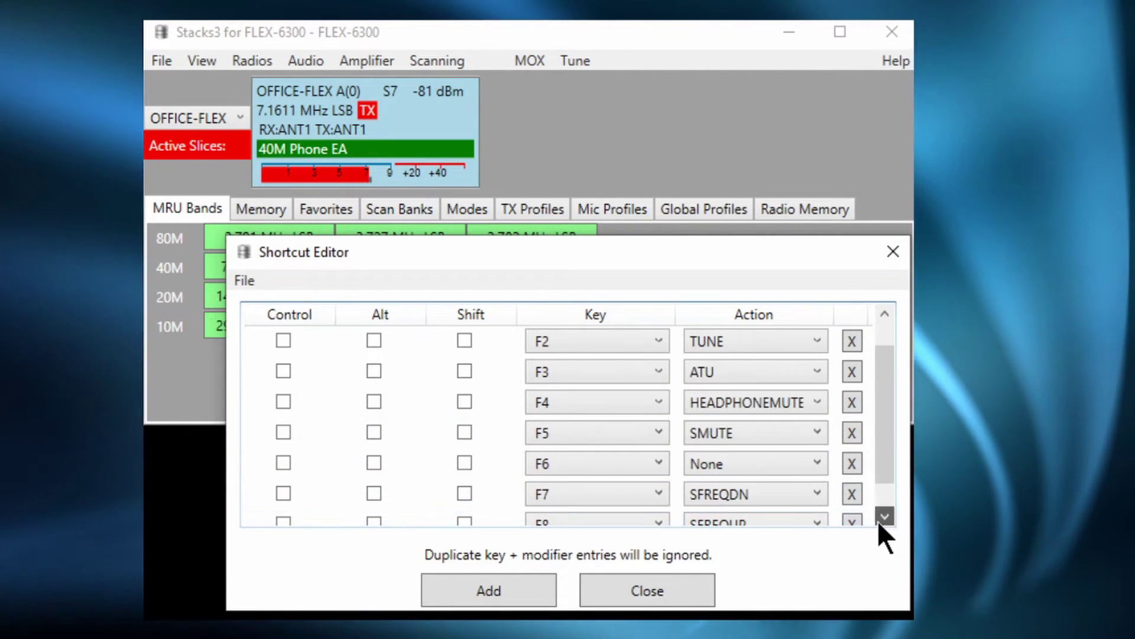
pyautogui.click(883, 518)
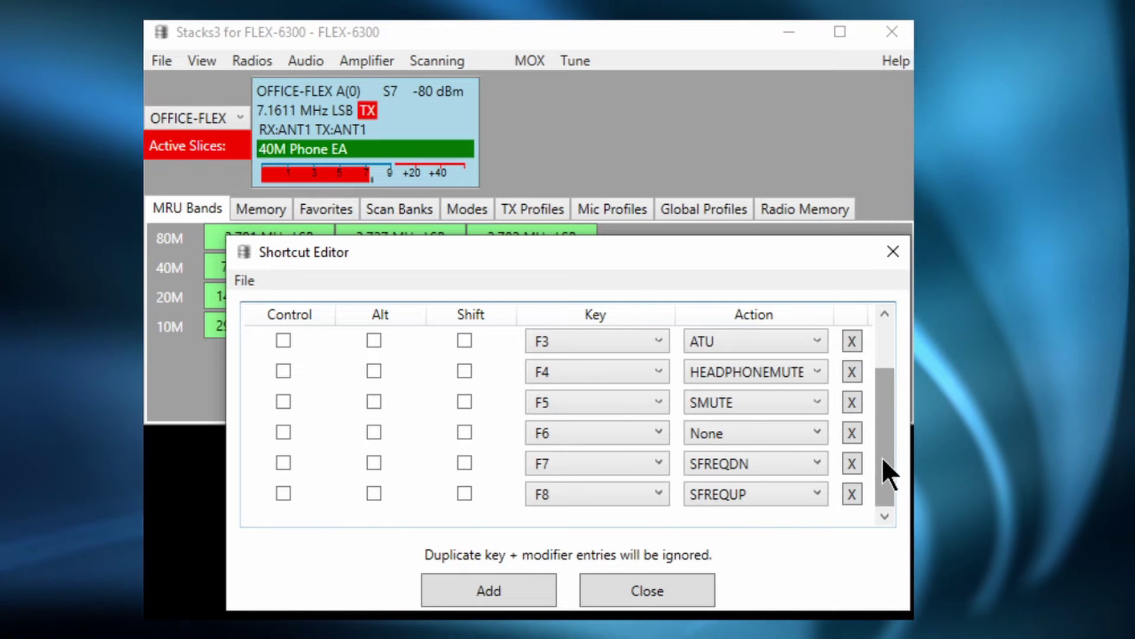
pyautogui.moveTo(882, 456); pyautogui.dragTo(882, 405)
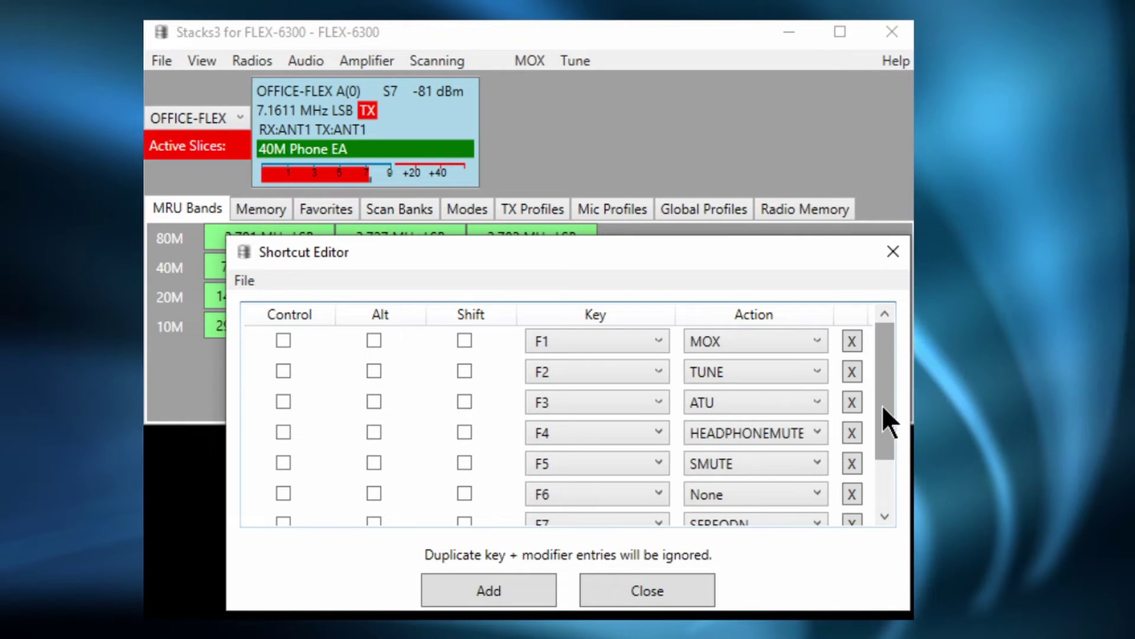
# - Examine the actions that can be assigned to the F1 hotkey, from MOX through the panadapter, RIT and scan commands
pyautogui.click(785, 351)
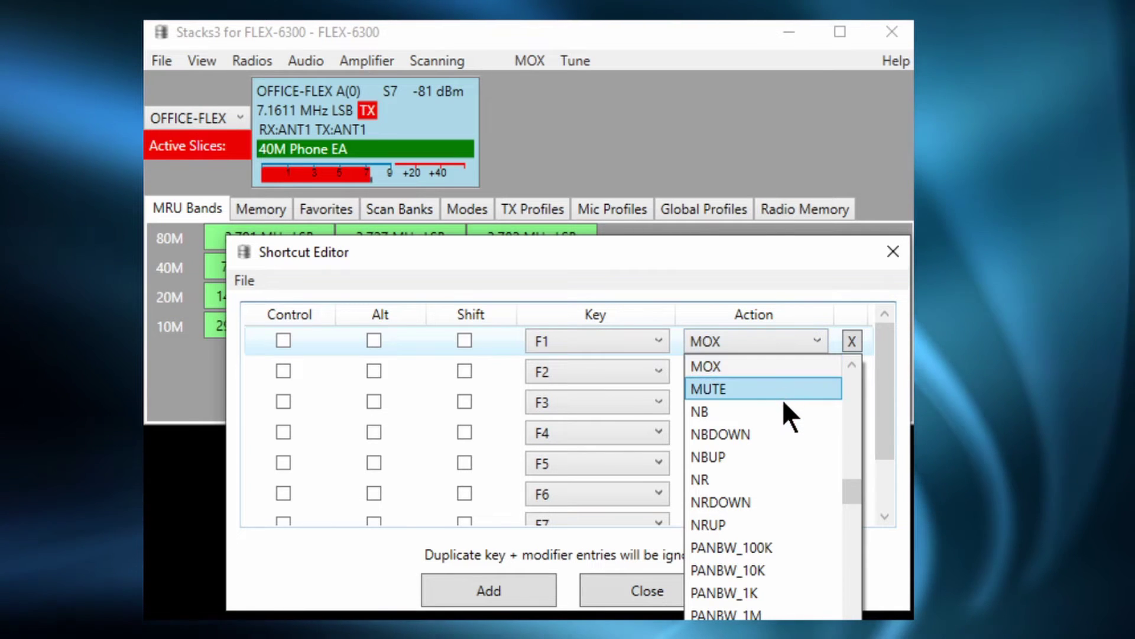
pyautogui.scroll(-2, 782, 503)
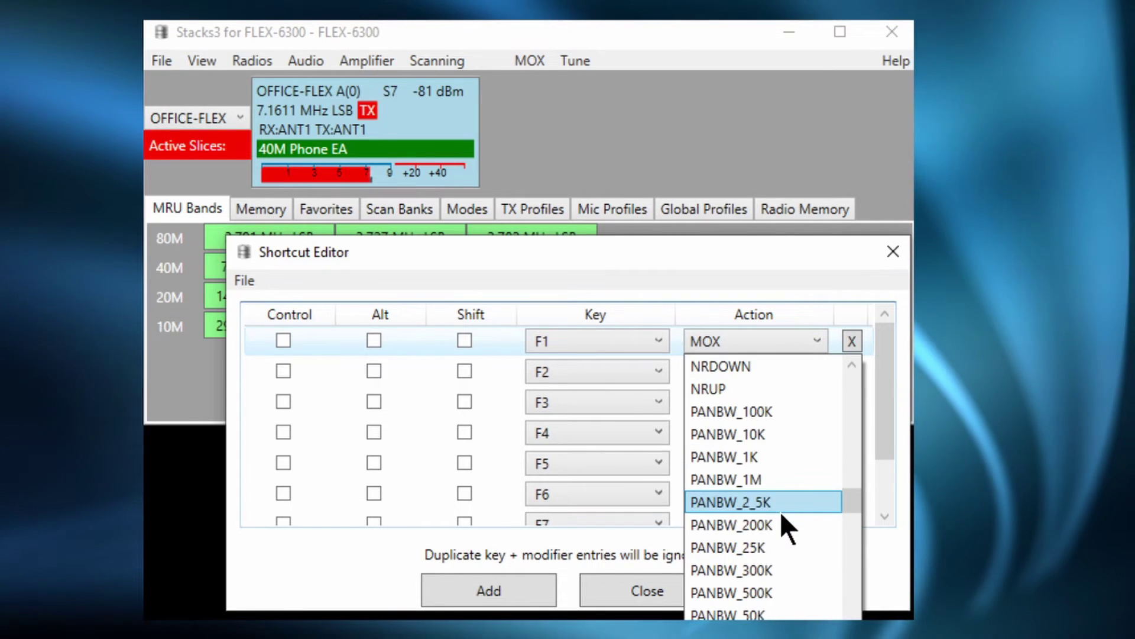
pyautogui.scroll(-5, 779, 512)
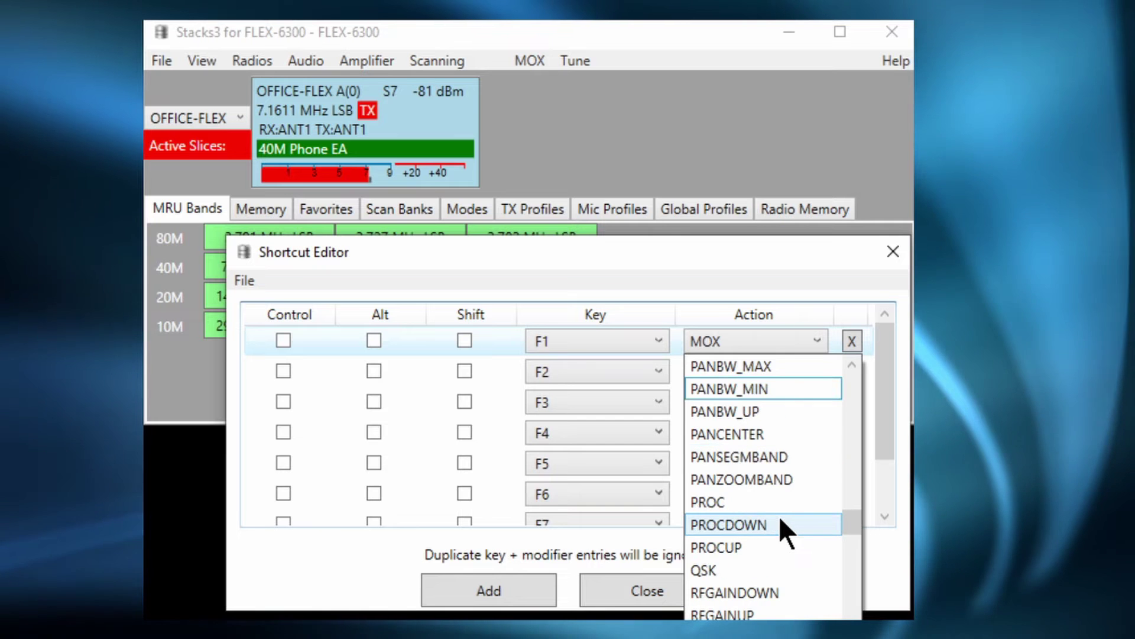
pyautogui.scroll(-3, 781, 520)
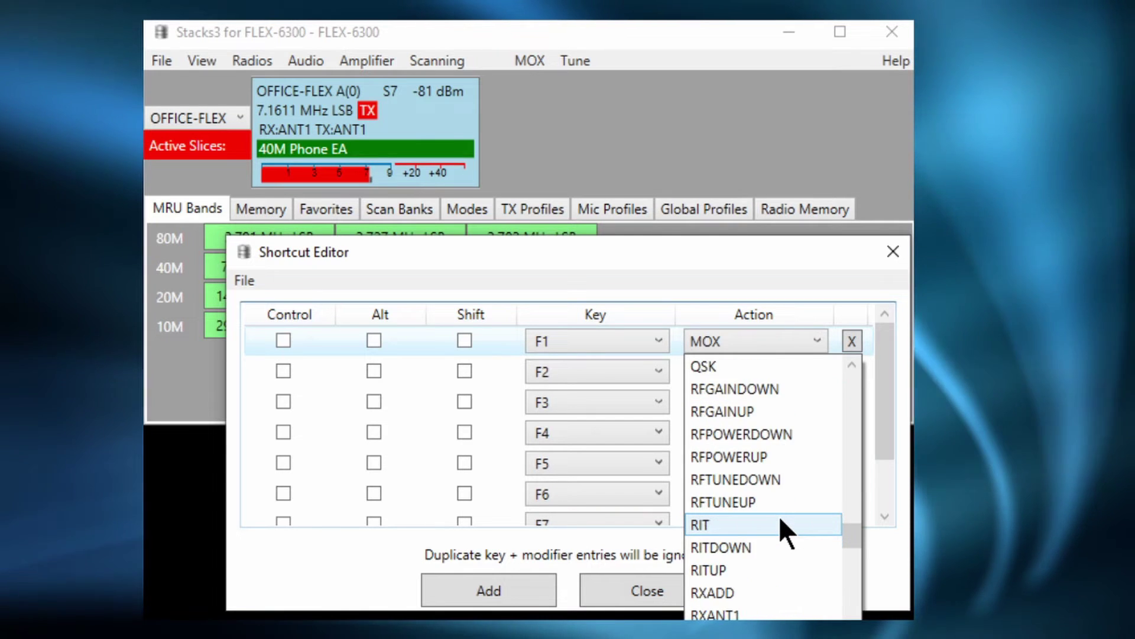
pyautogui.scroll(-5, 781, 520)
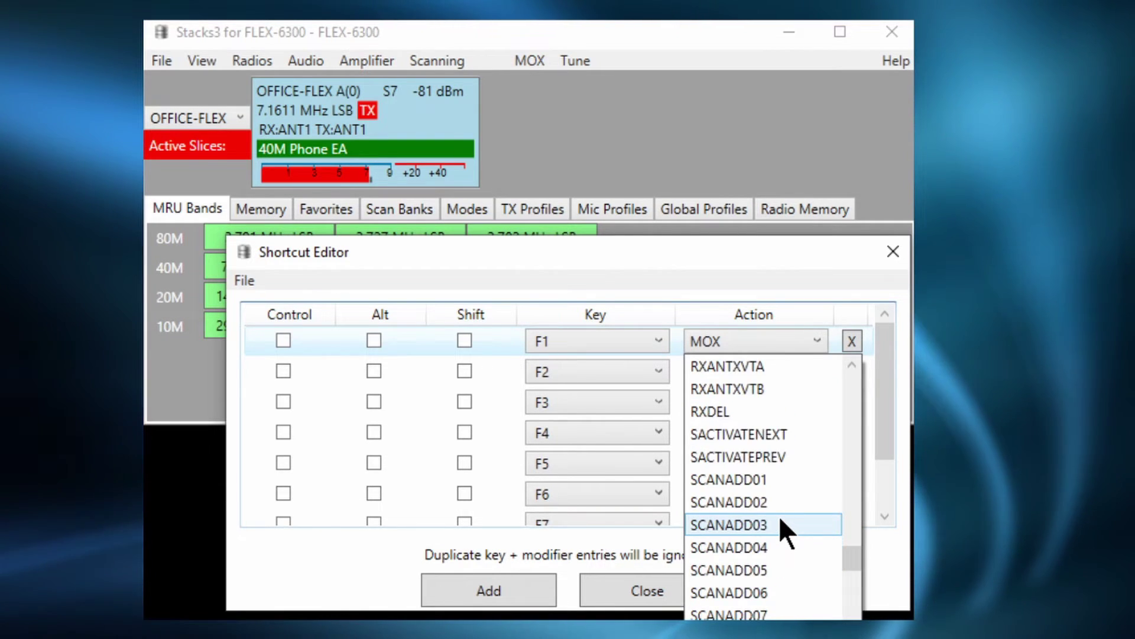
pyautogui.scroll(-7, 781, 520)
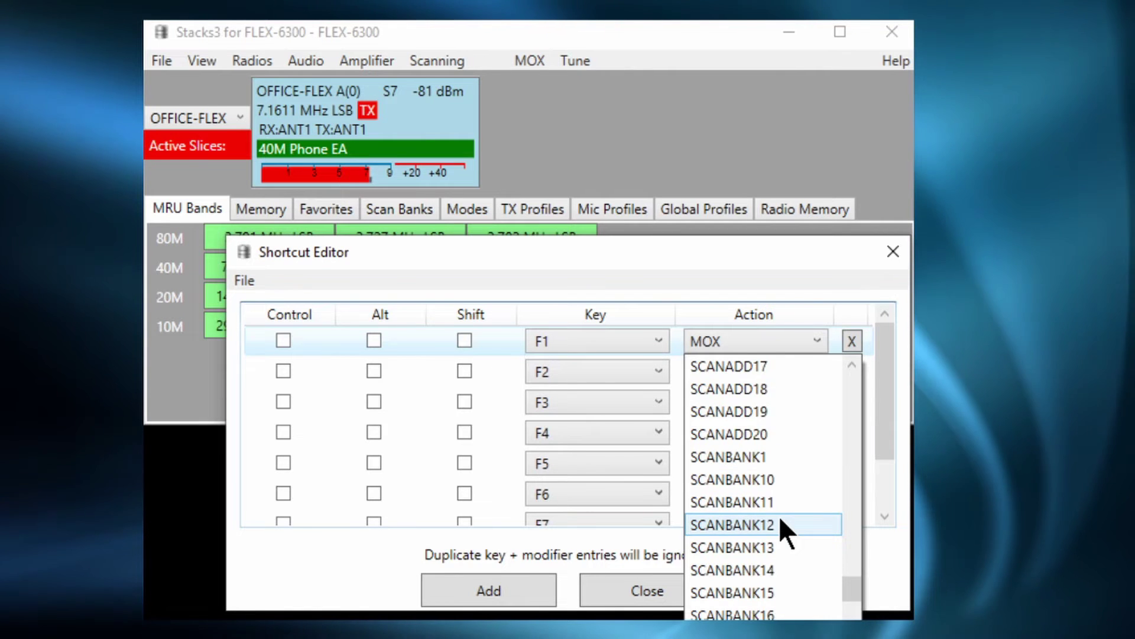
pyautogui.scroll(-6, 781, 520)
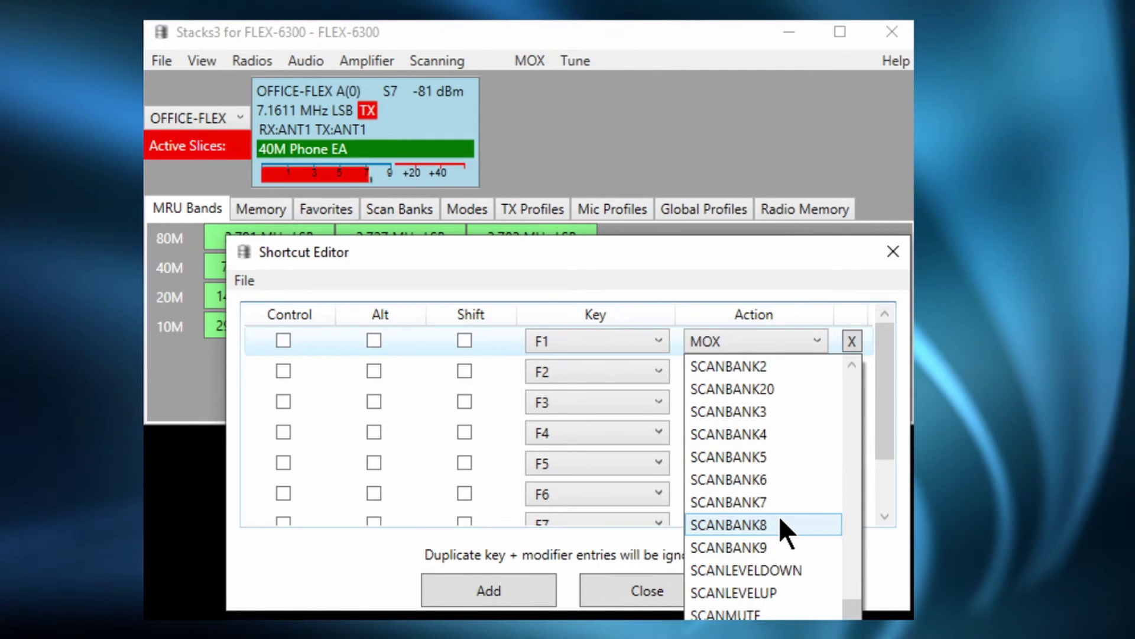
pyautogui.click(748, 267)
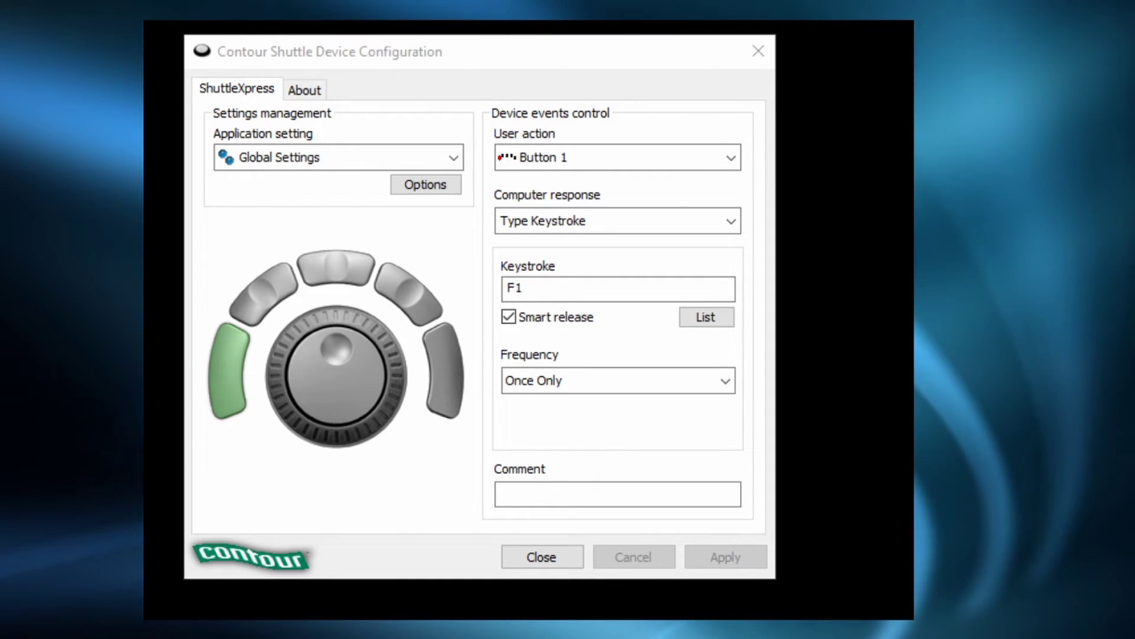
# - In Contour Shuttle Device Configuration, examine the available application settings, keeping Global Settings selected
pyautogui.click(455, 156)
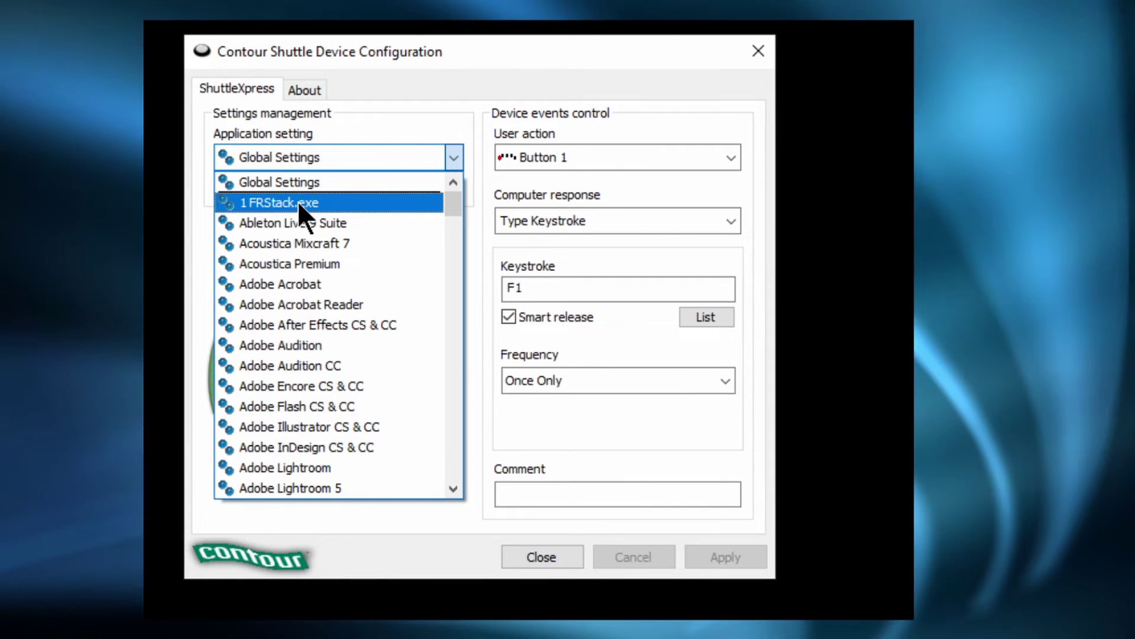
pyautogui.scroll(-4, 297, 201)
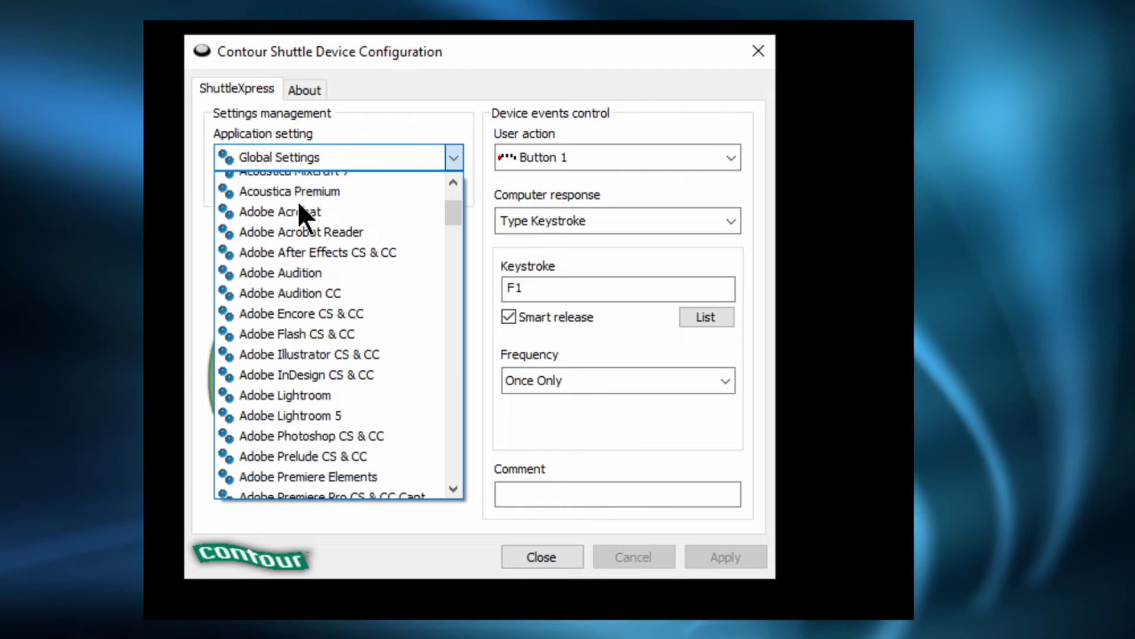
pyautogui.scroll(-11, 303, 342)
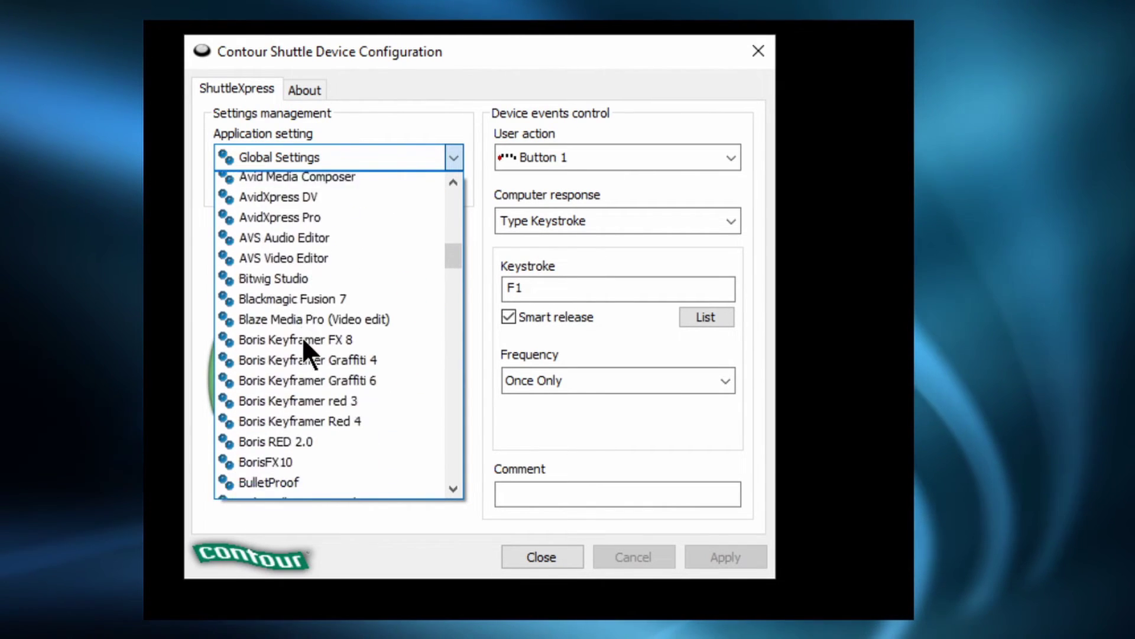
pyautogui.scroll(-11, 302, 342)
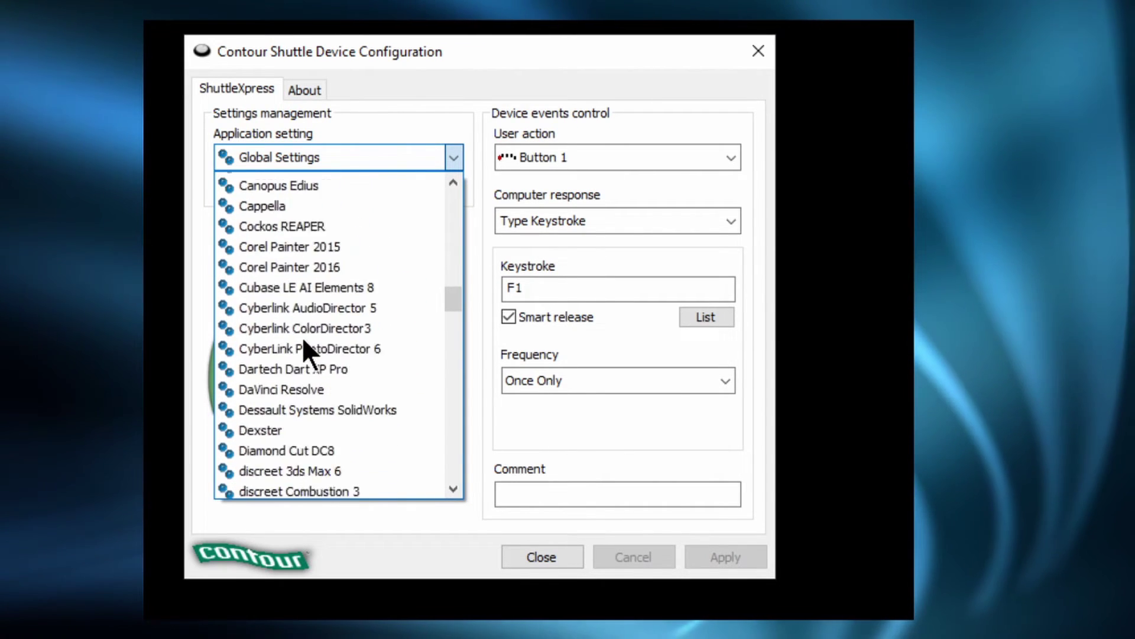
pyautogui.scroll(-8, 303, 342)
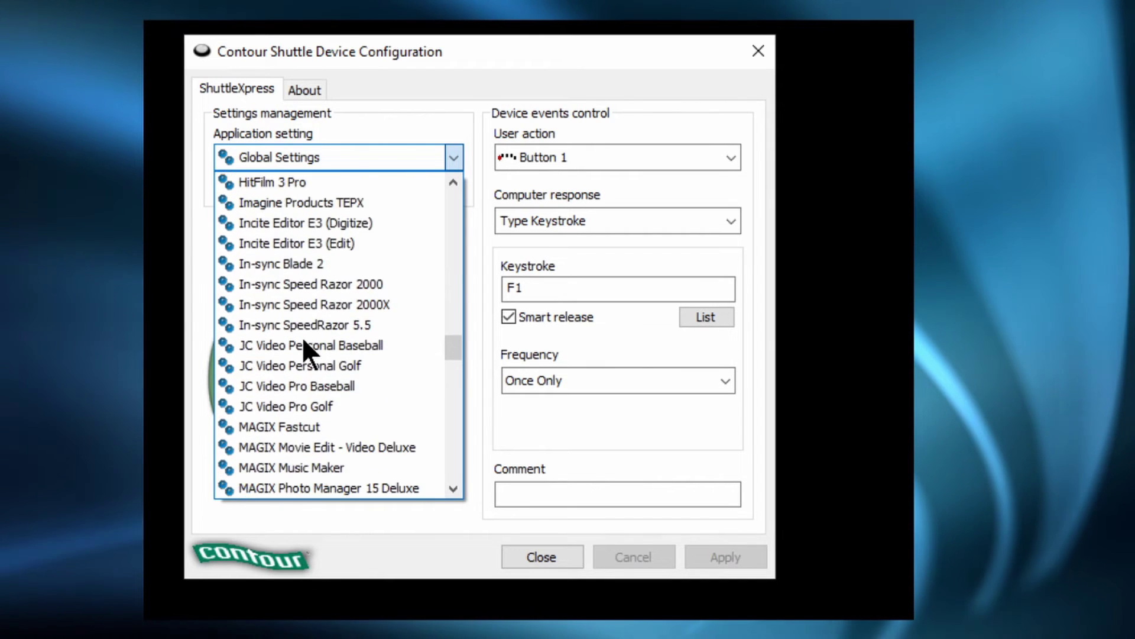
pyautogui.scroll(-8, 303, 342)
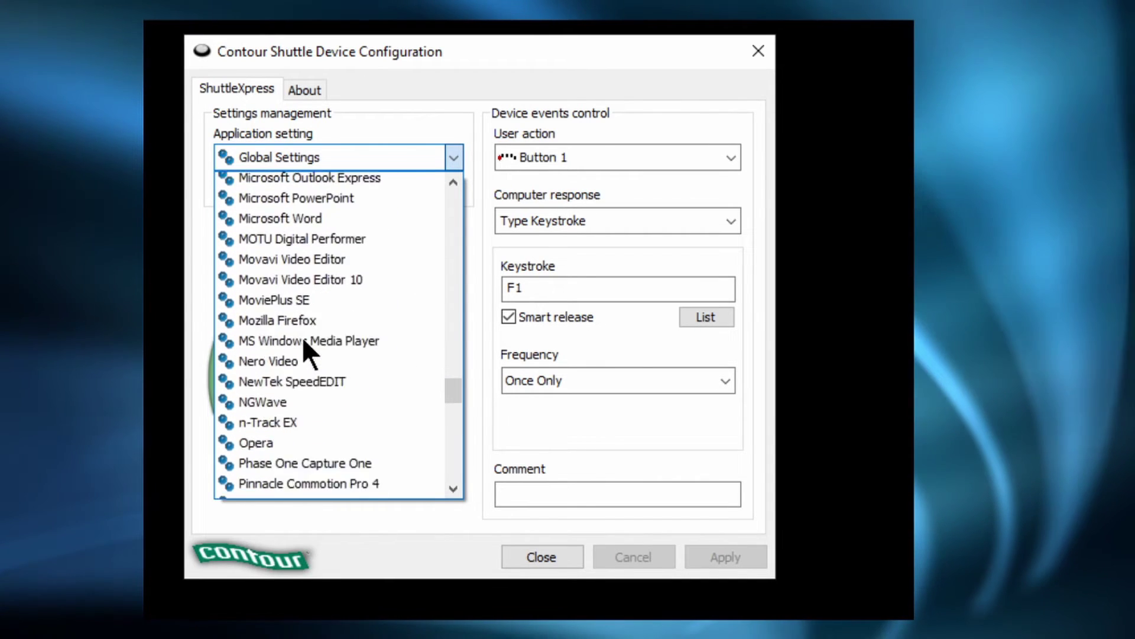
pyautogui.click(370, 115)
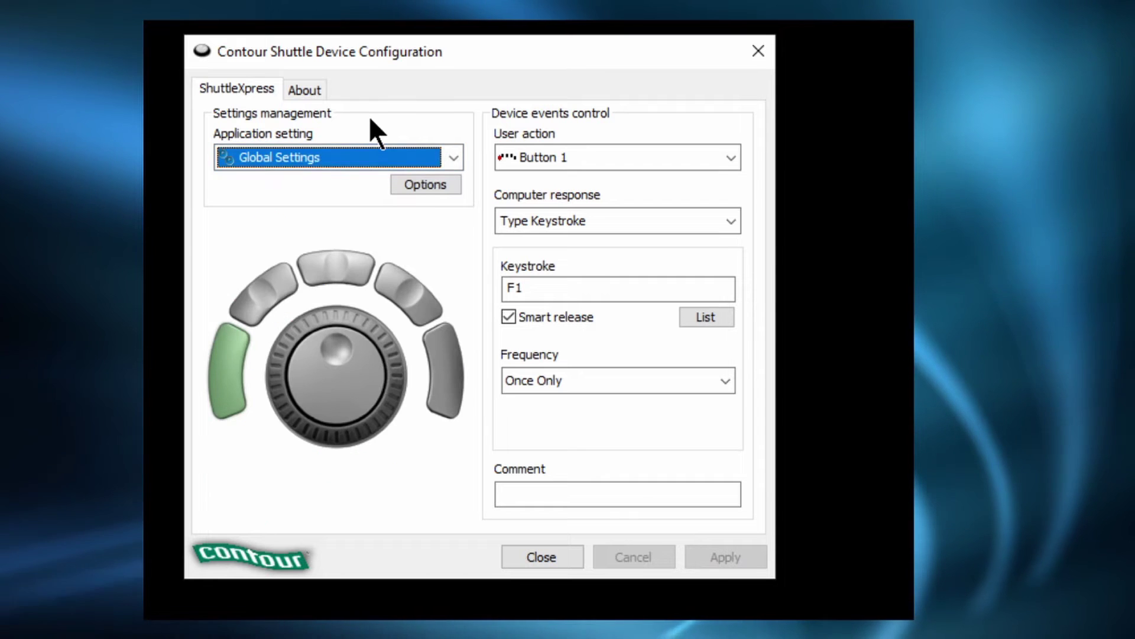
# - Review the choices for creating new ShuttleXpress settings, and load the existing 1 FRStack.exe application setting
pyautogui.click(415, 184)
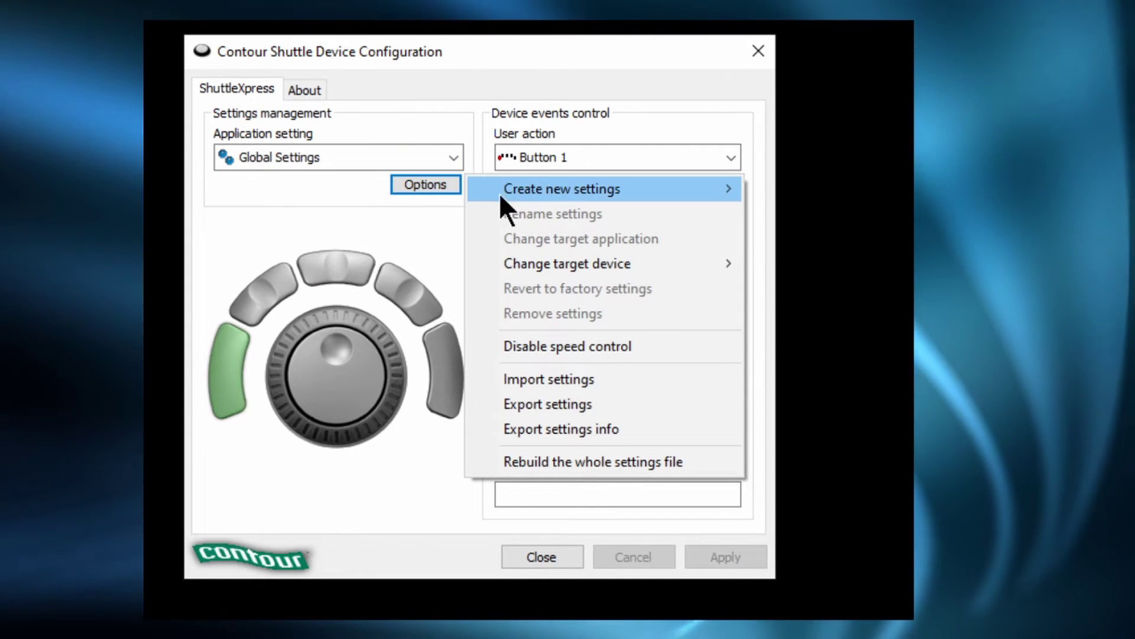
pyautogui.moveTo(512, 188)
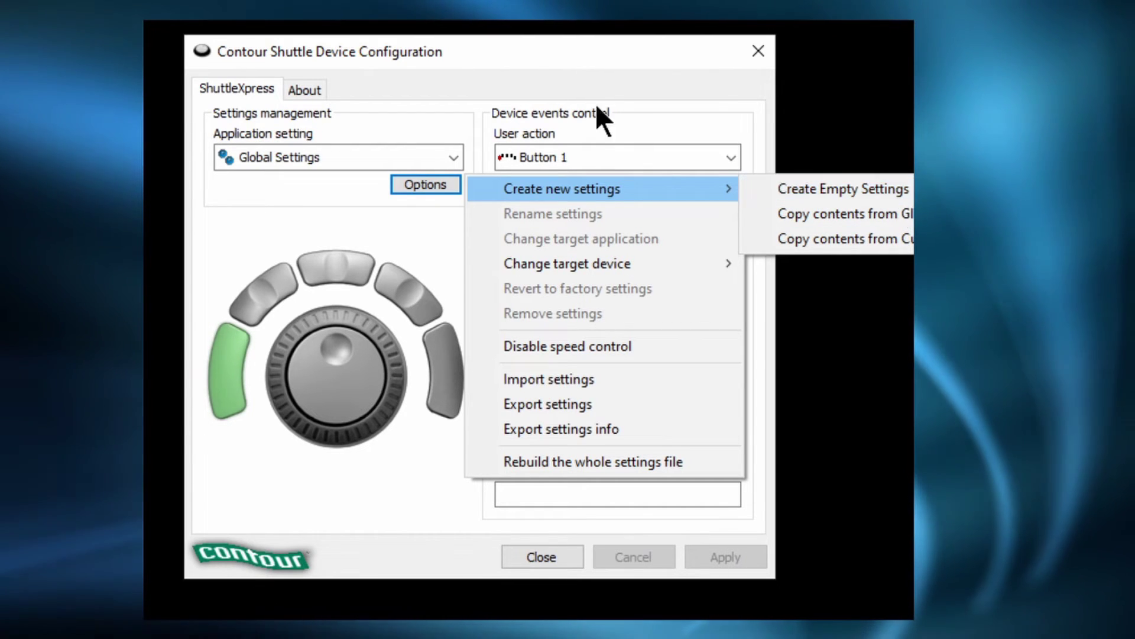
pyautogui.click(461, 93)
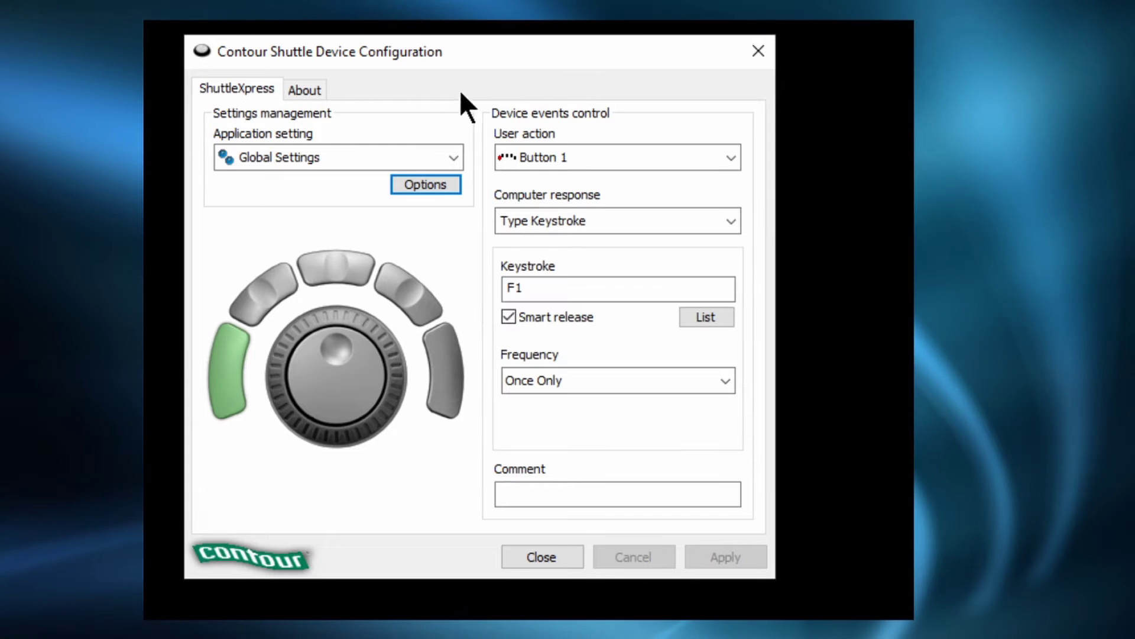
pyautogui.click(400, 151)
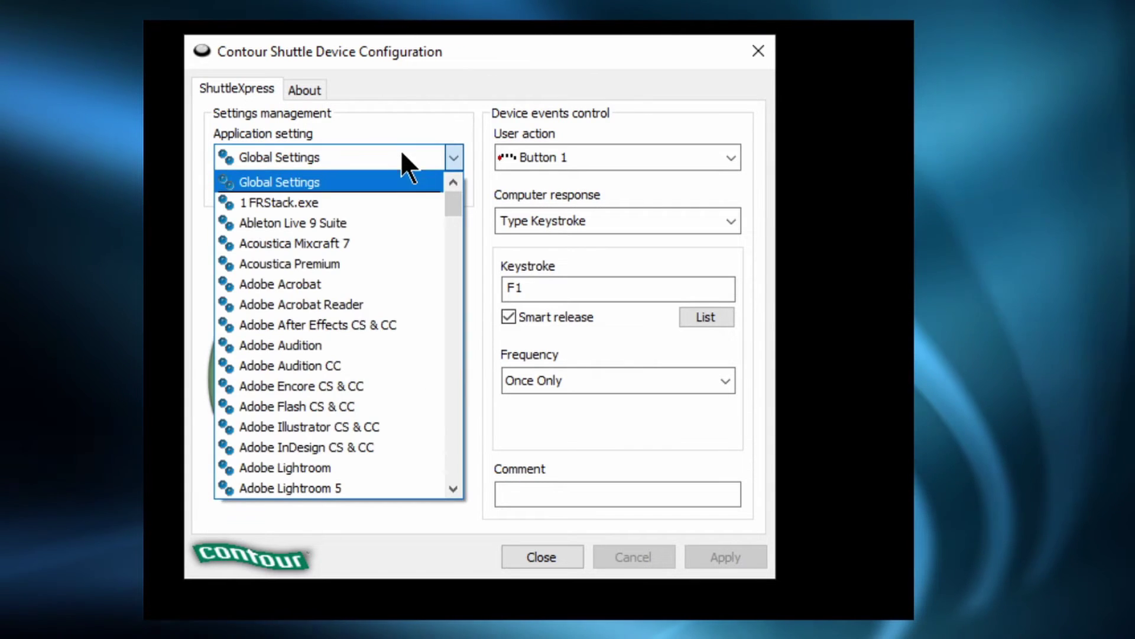
pyautogui.click(342, 204)
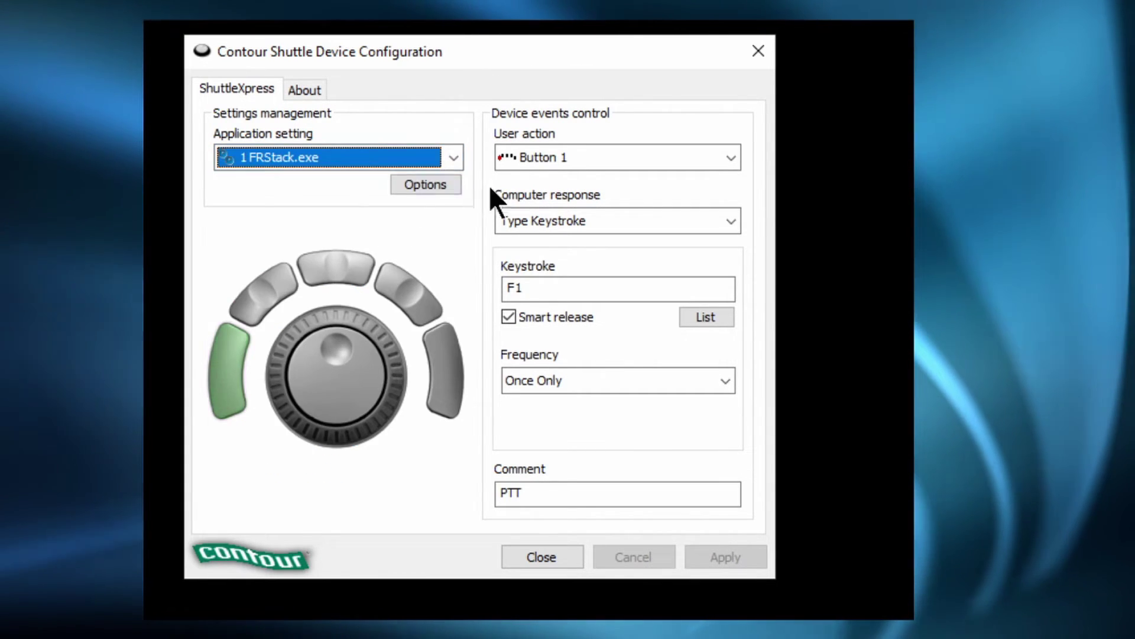
# - Examine the available user actions, from buttons and jog through shuttle positions and transitions, keeping Button 1 selected
pyautogui.click(538, 155)
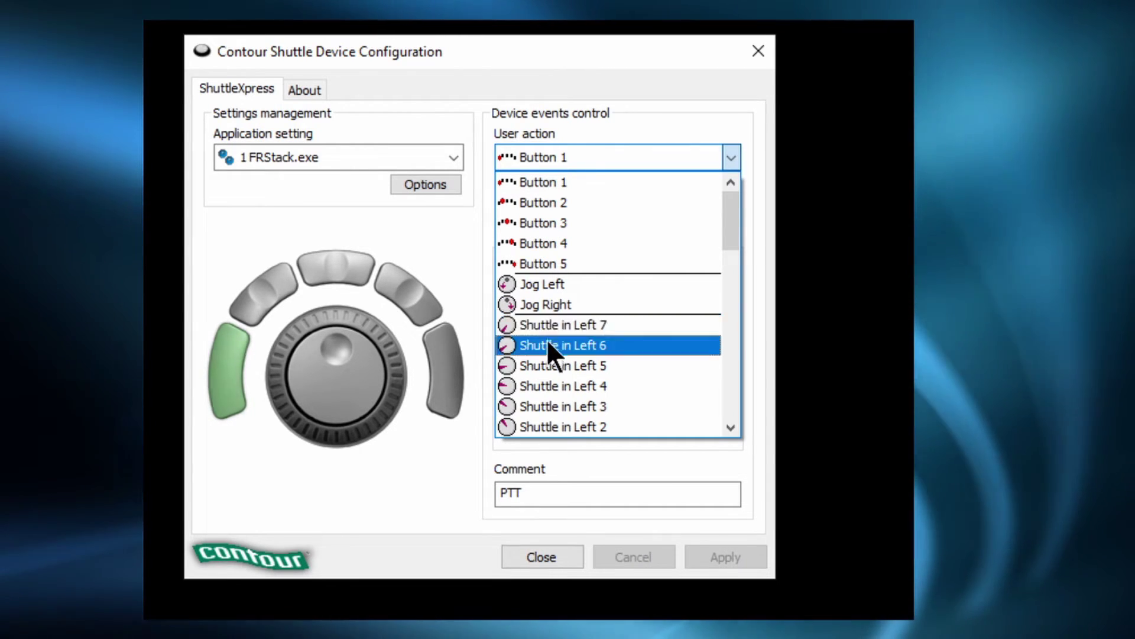
pyautogui.scroll(-3, 544, 349)
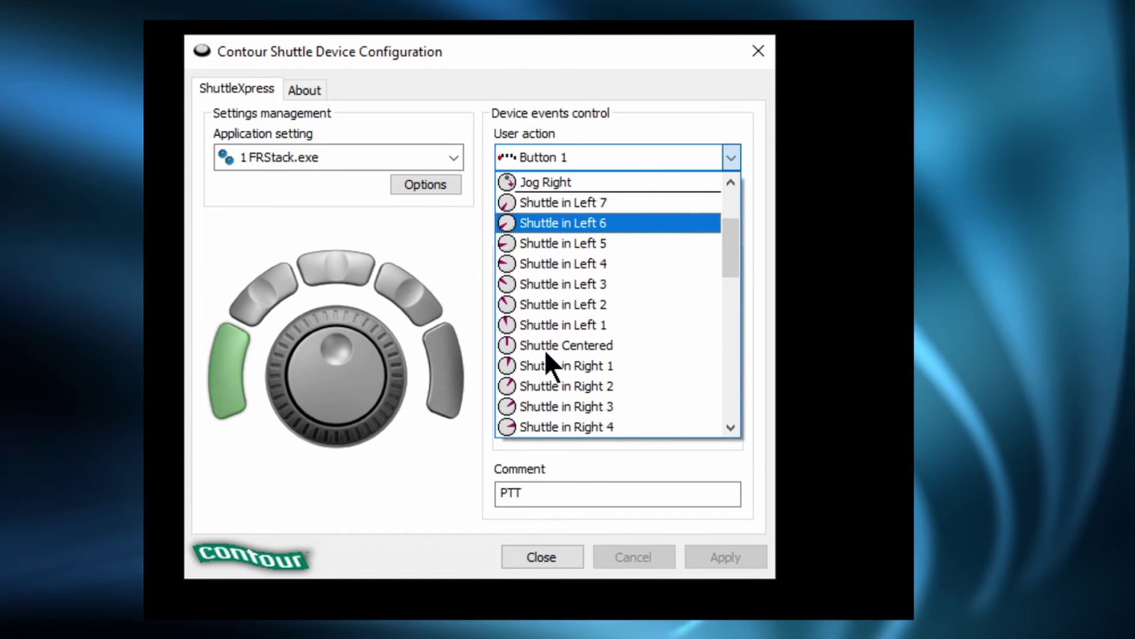
pyautogui.scroll(-5, 544, 349)
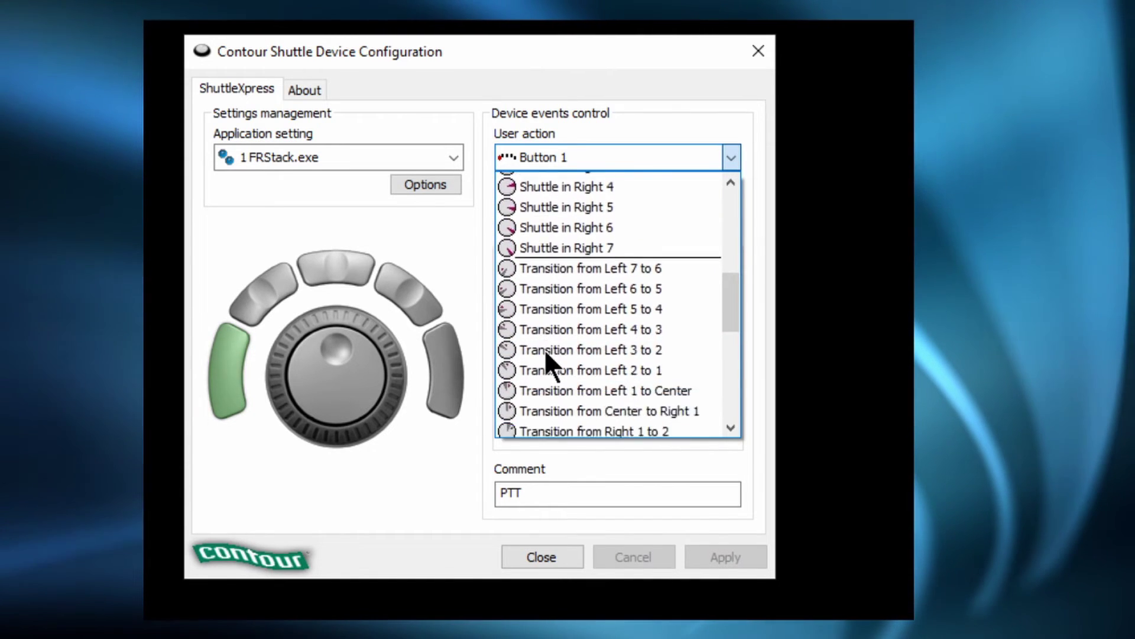
pyautogui.scroll(-5, 544, 349)
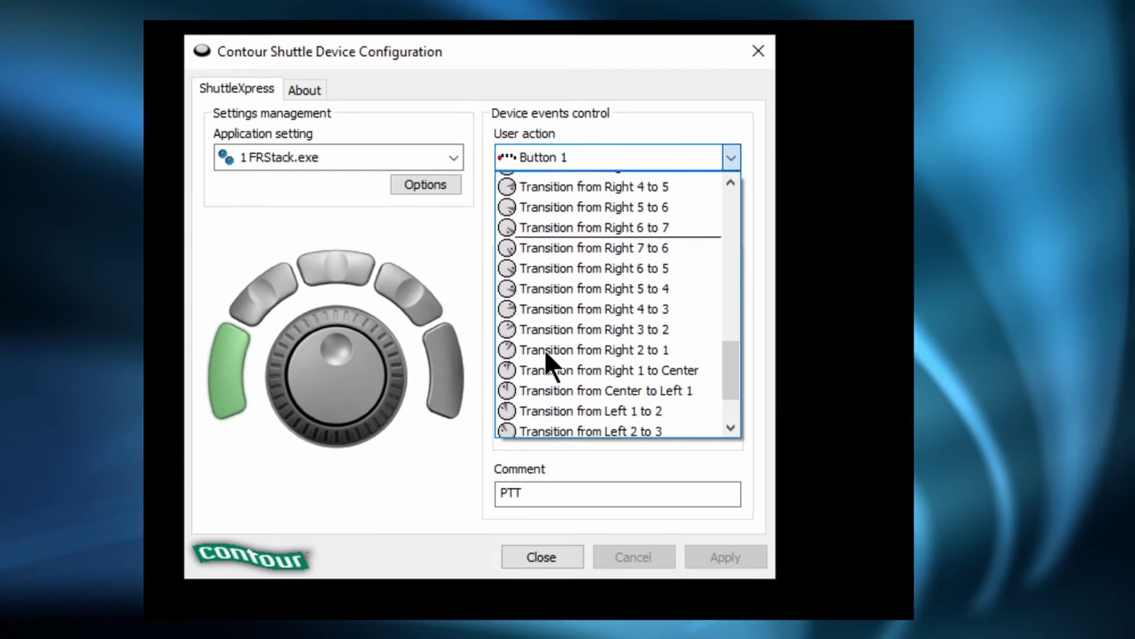
pyautogui.scroll(8, 544, 349)
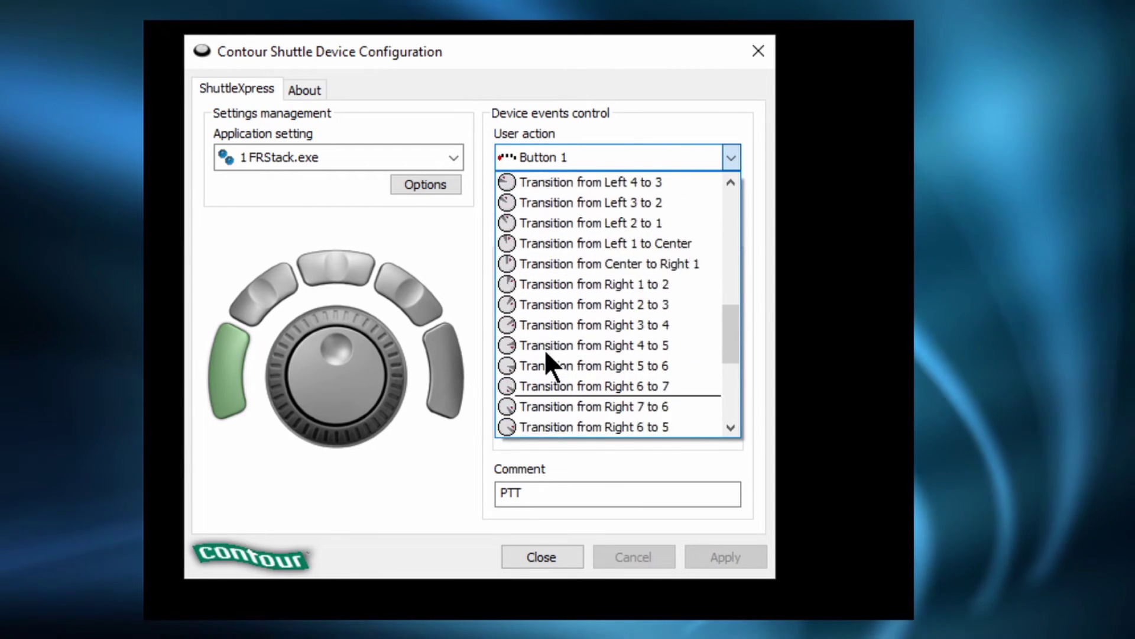
pyautogui.scroll(5, 544, 349)
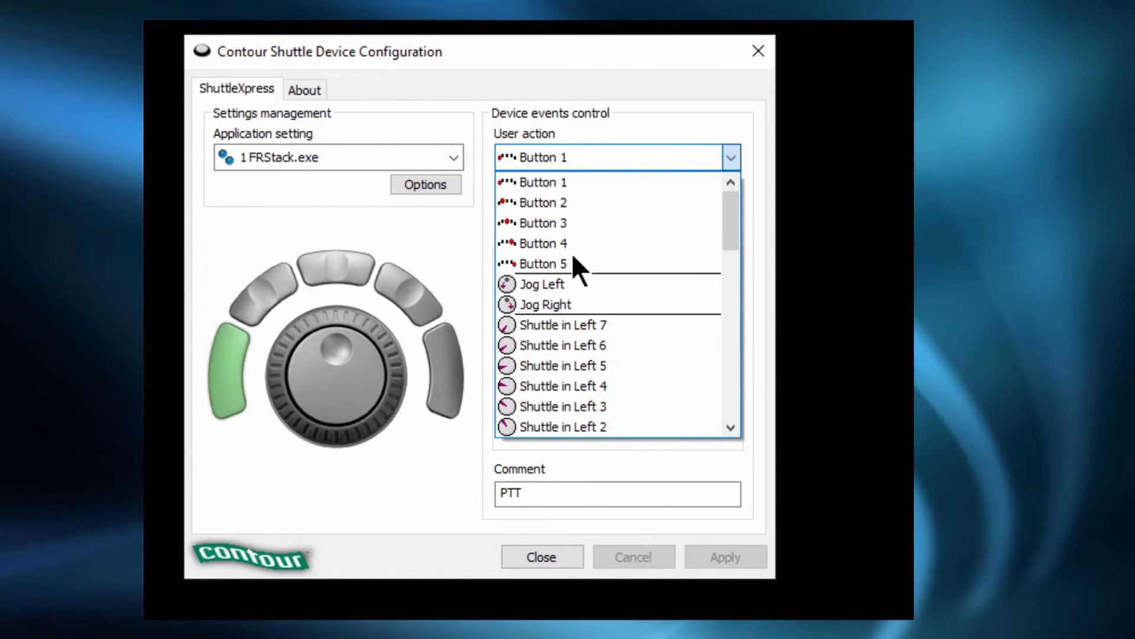
pyautogui.click(576, 182)
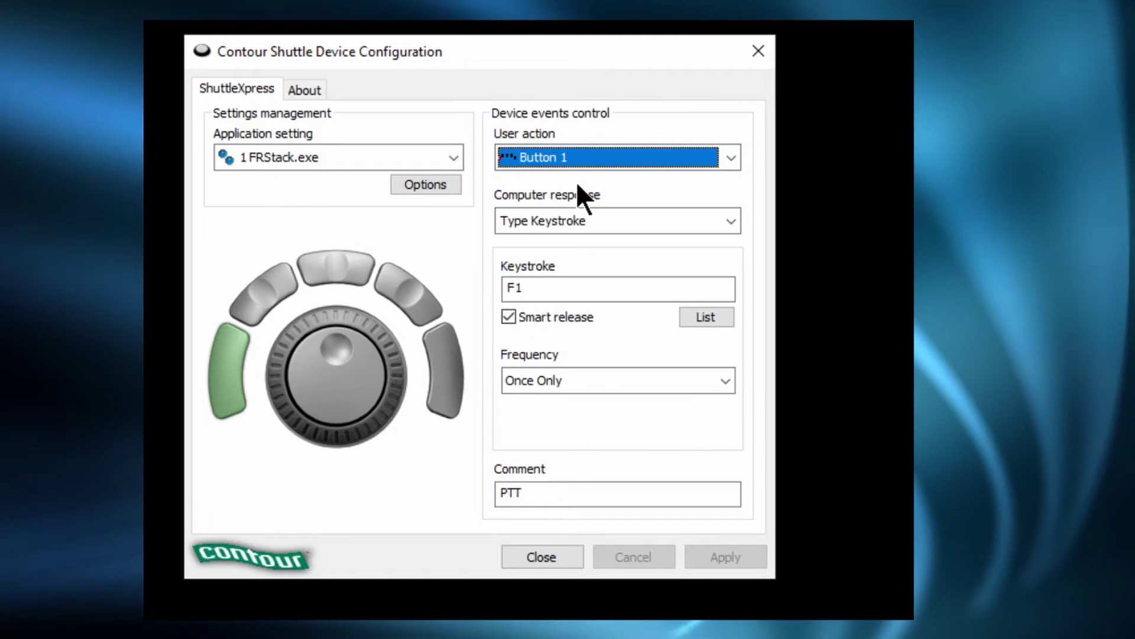
# - Review the computer response choices and the keystroke categories for Button 1, keeping Type Keystroke with F1
pyautogui.click(569, 221)
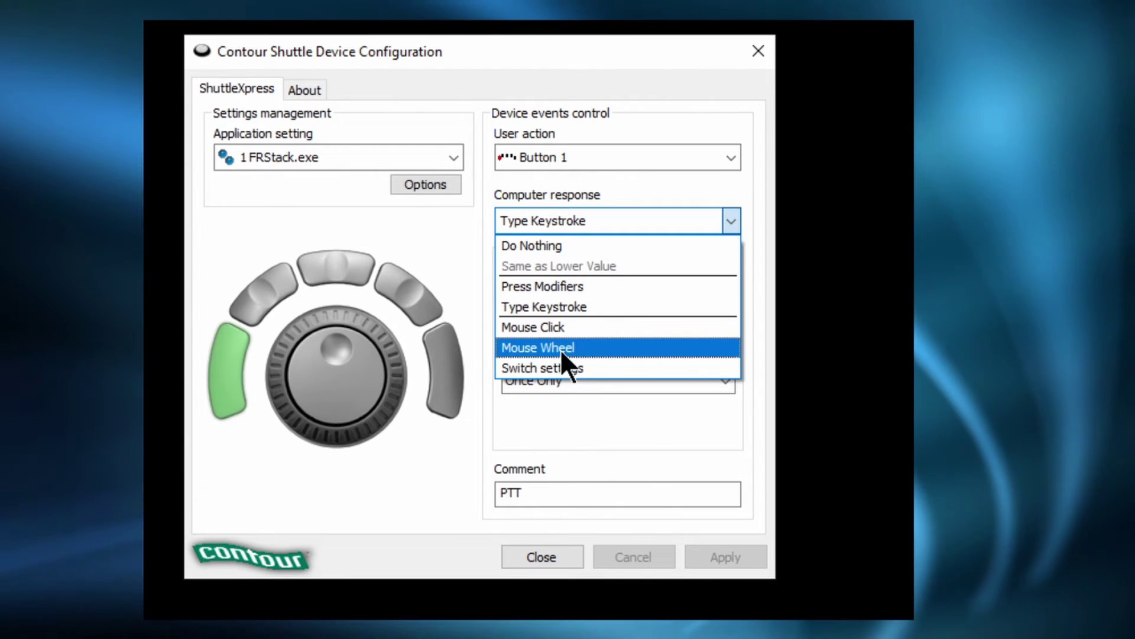
pyautogui.click(595, 180)
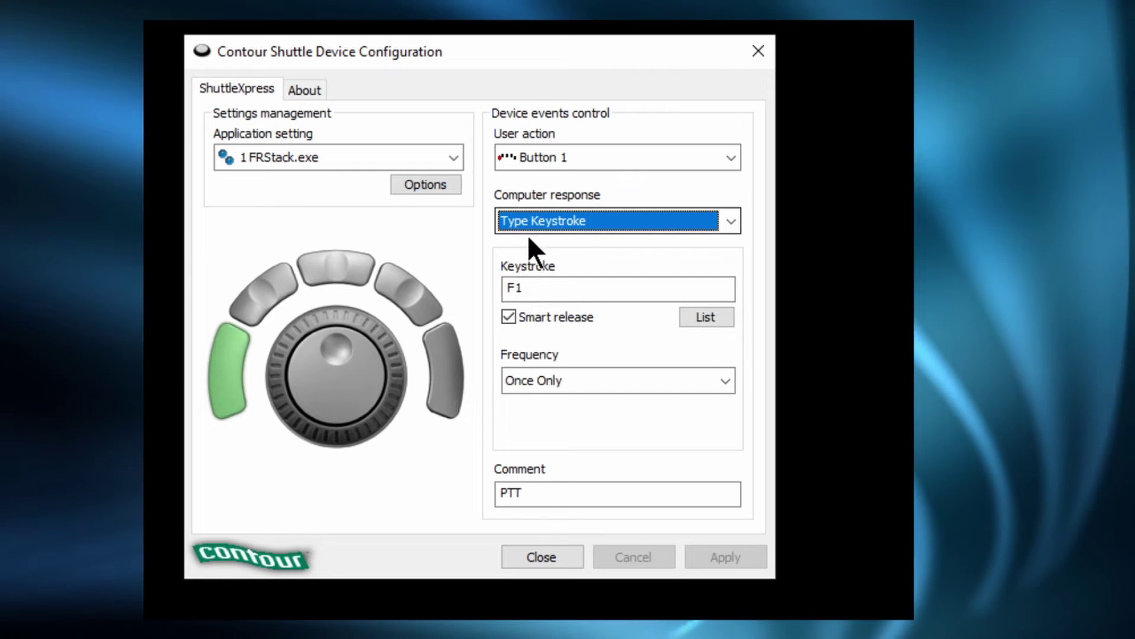
pyautogui.doubleClick(506, 287)
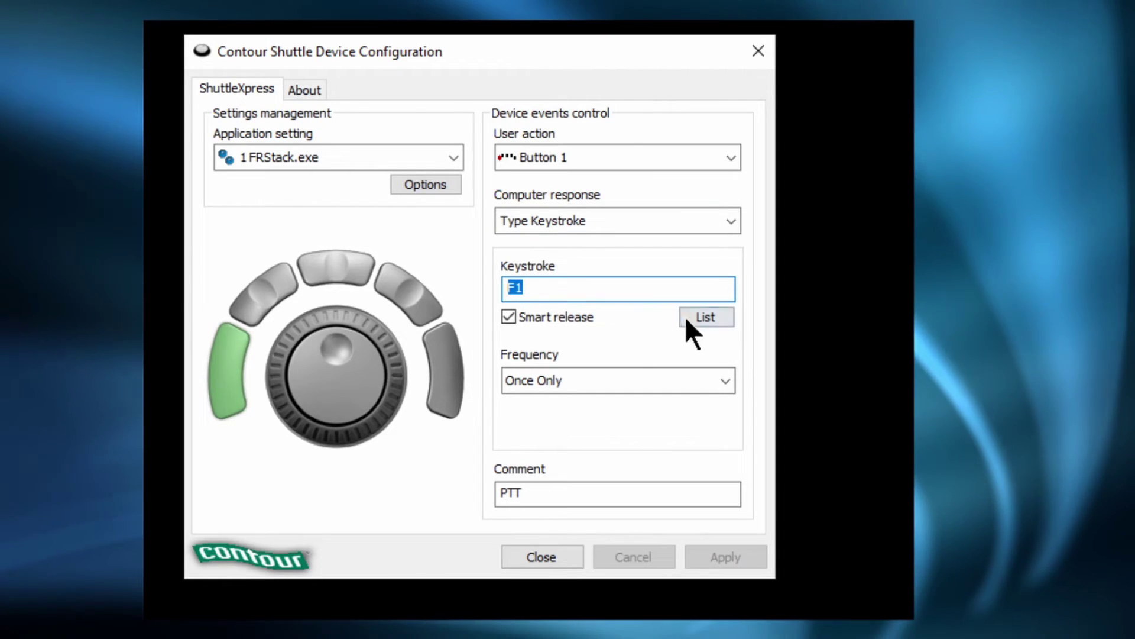
pyautogui.click(718, 321)
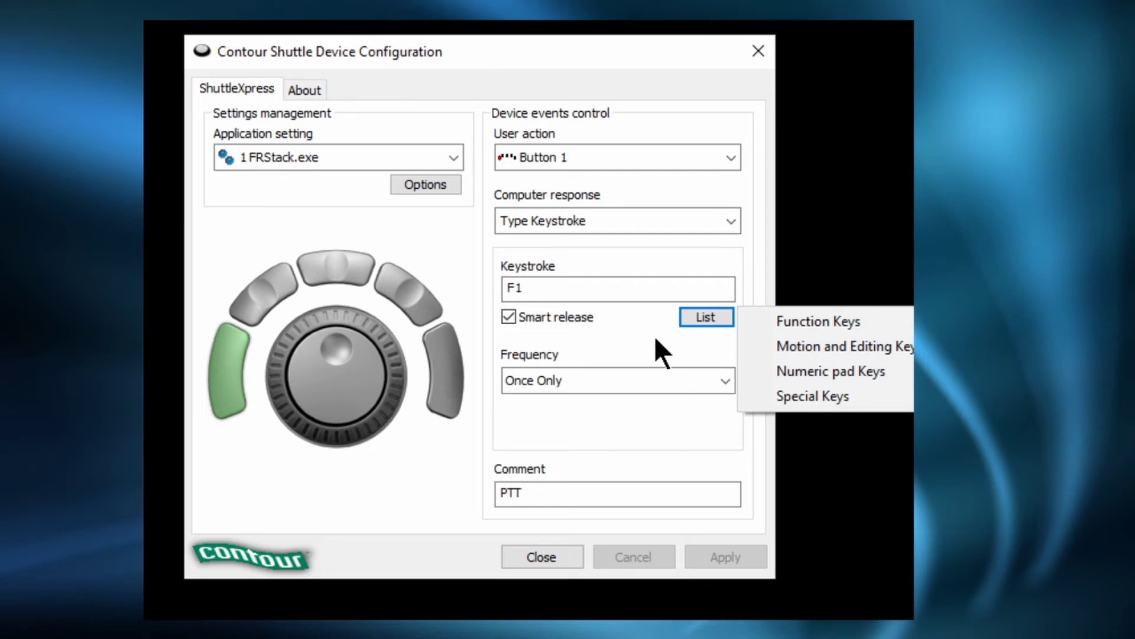
pyautogui.click(644, 349)
# - Examine the frequency choices and the comment for Button 1, keeping Once Only
pyautogui.click(726, 380)
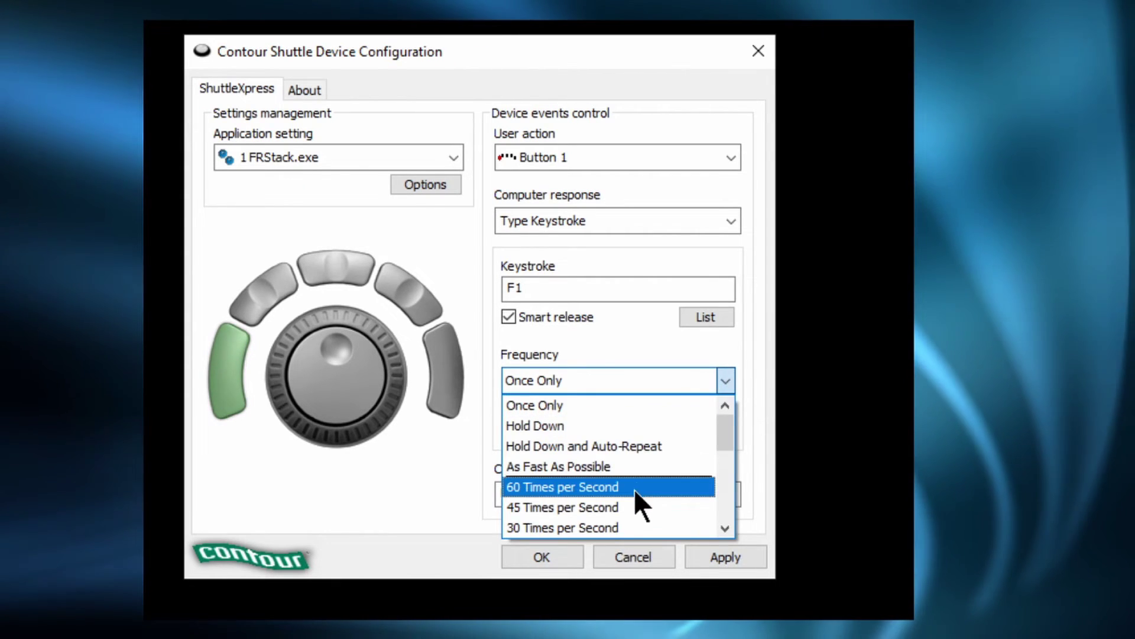
pyautogui.scroll(-2, 634, 490)
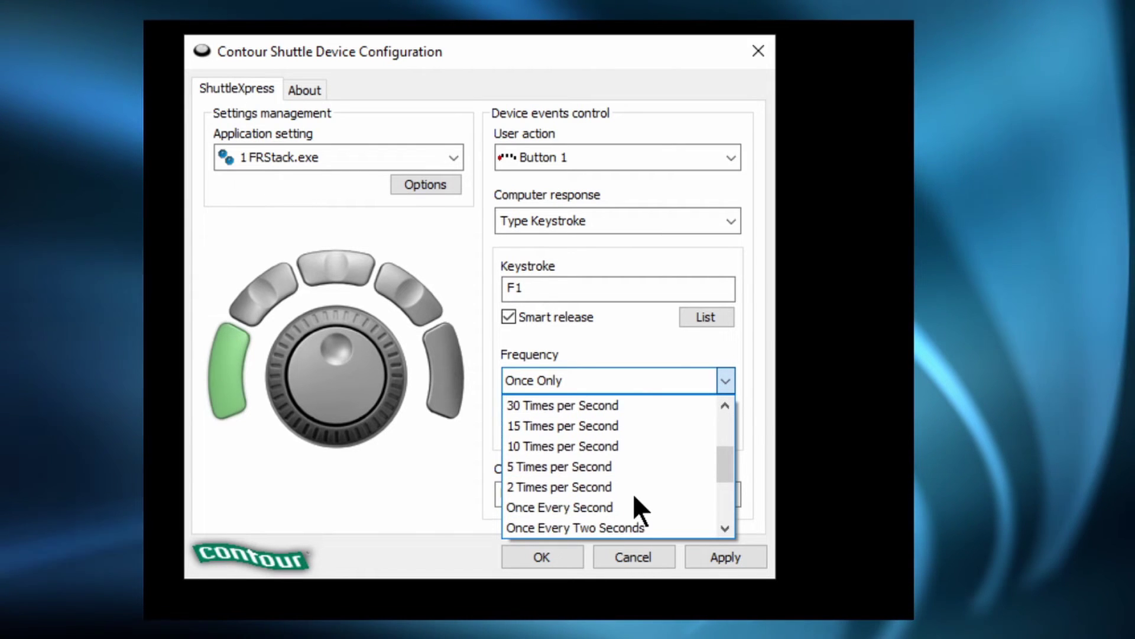
pyautogui.scroll(-3, 634, 497)
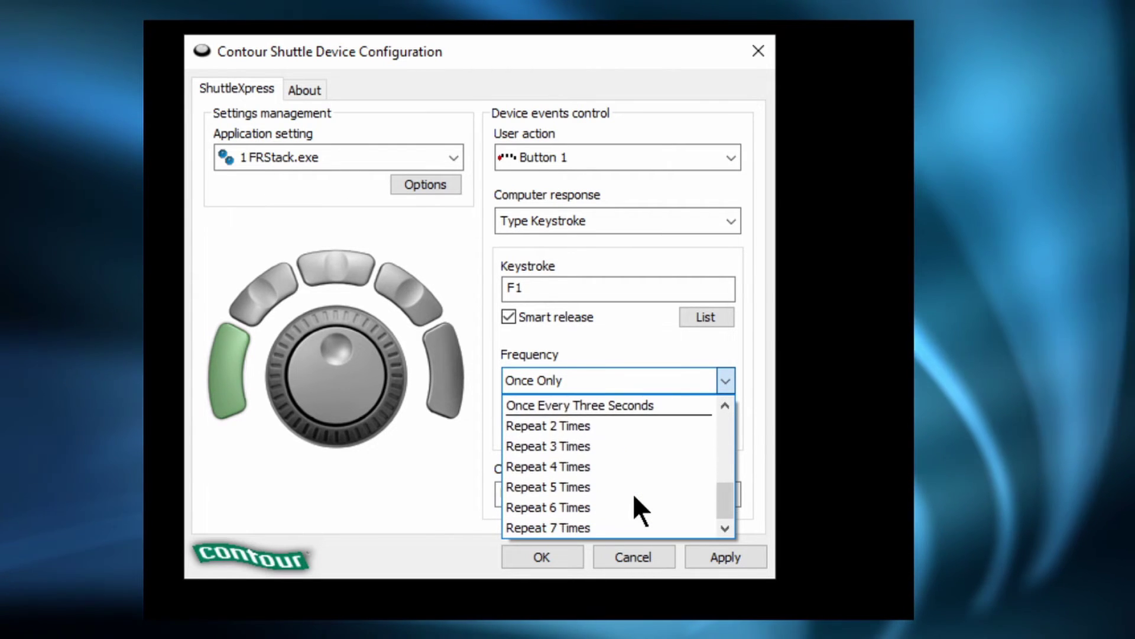
pyautogui.click(450, 475)
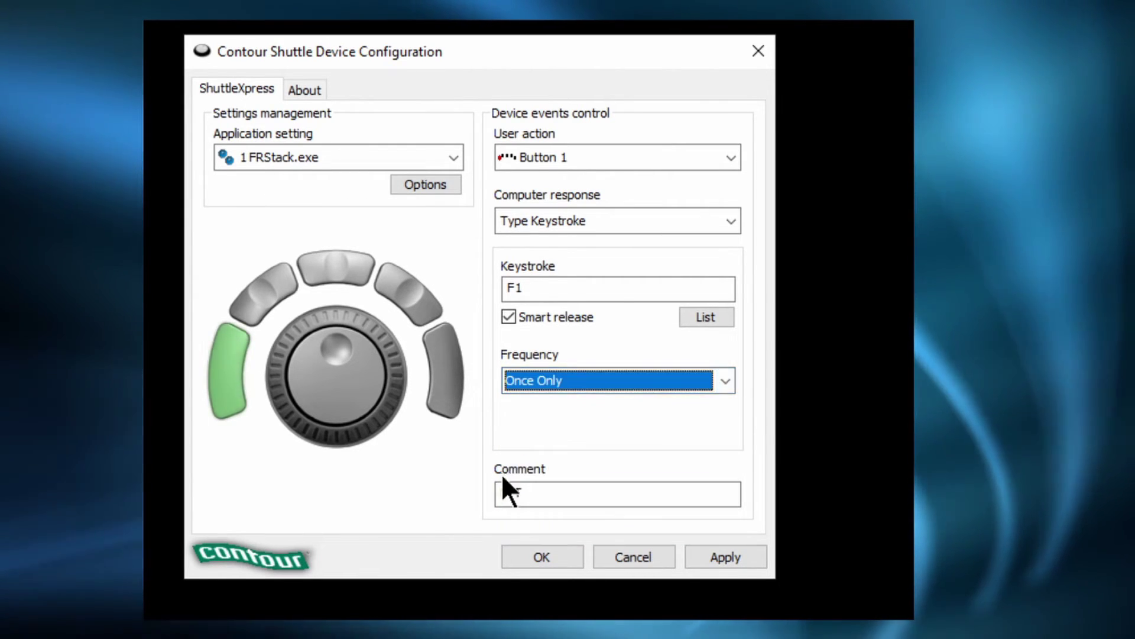
pyautogui.moveTo(535, 490); pyautogui.dragTo(498, 494)
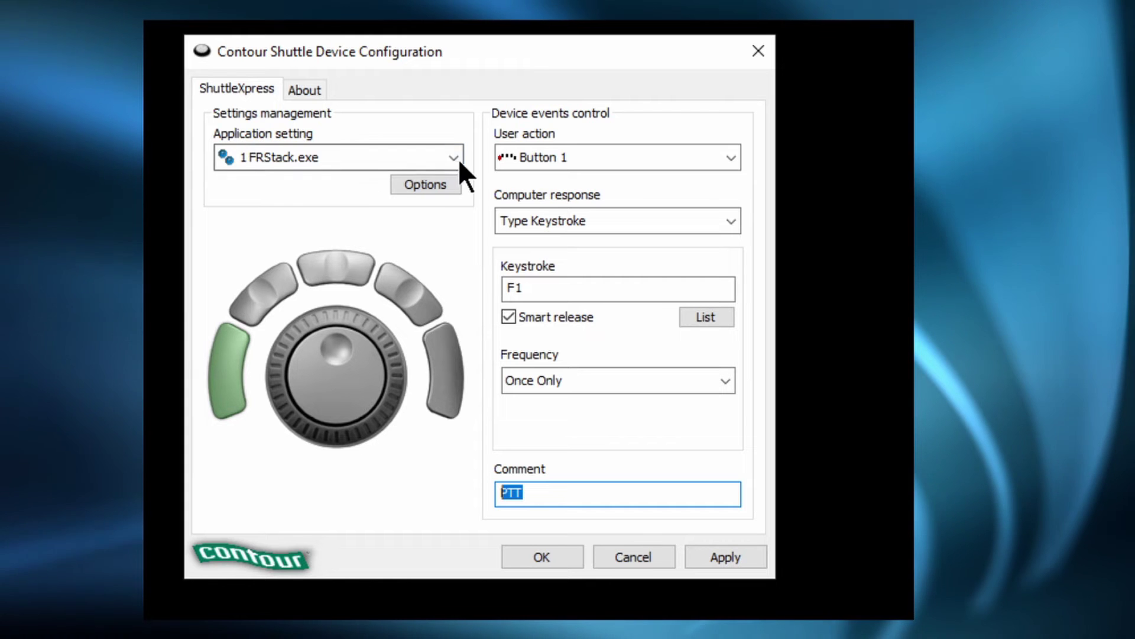
# - Review the keystroke assignments and comments of Button 2 and Button 3
pyautogui.click(556, 155)
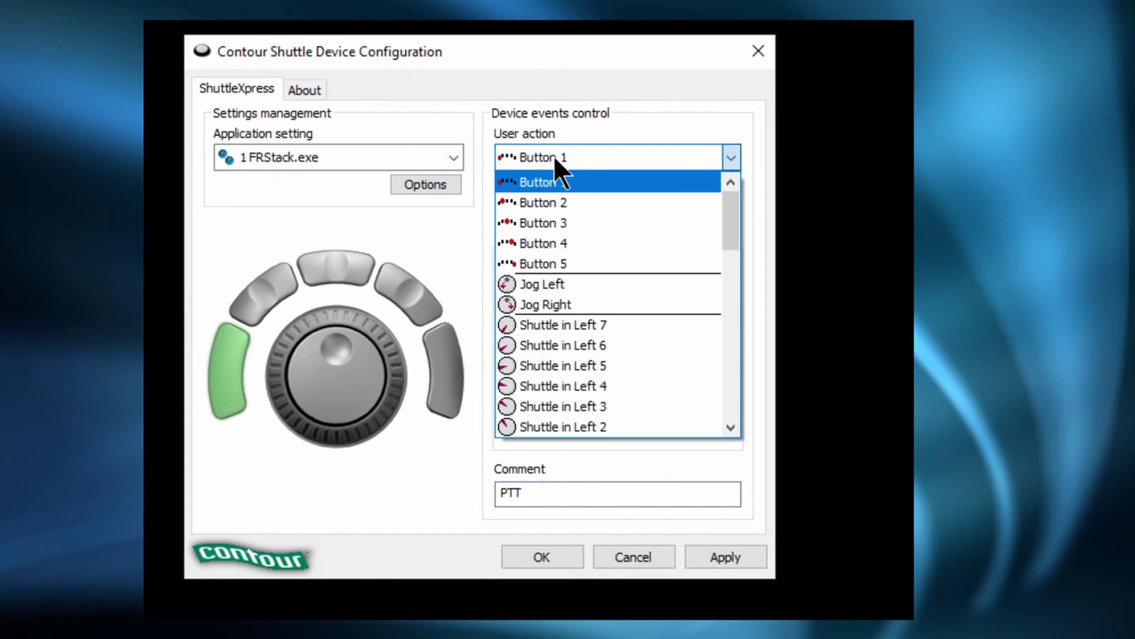
pyautogui.click(543, 202)
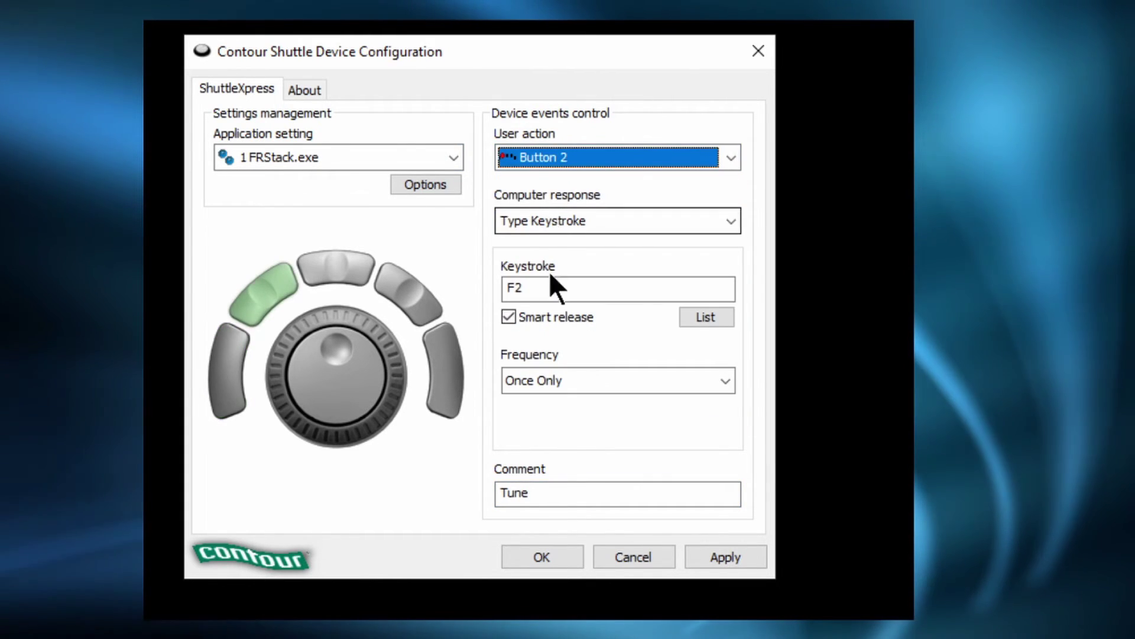
pyautogui.moveTo(558, 492); pyautogui.dragTo(462, 486)
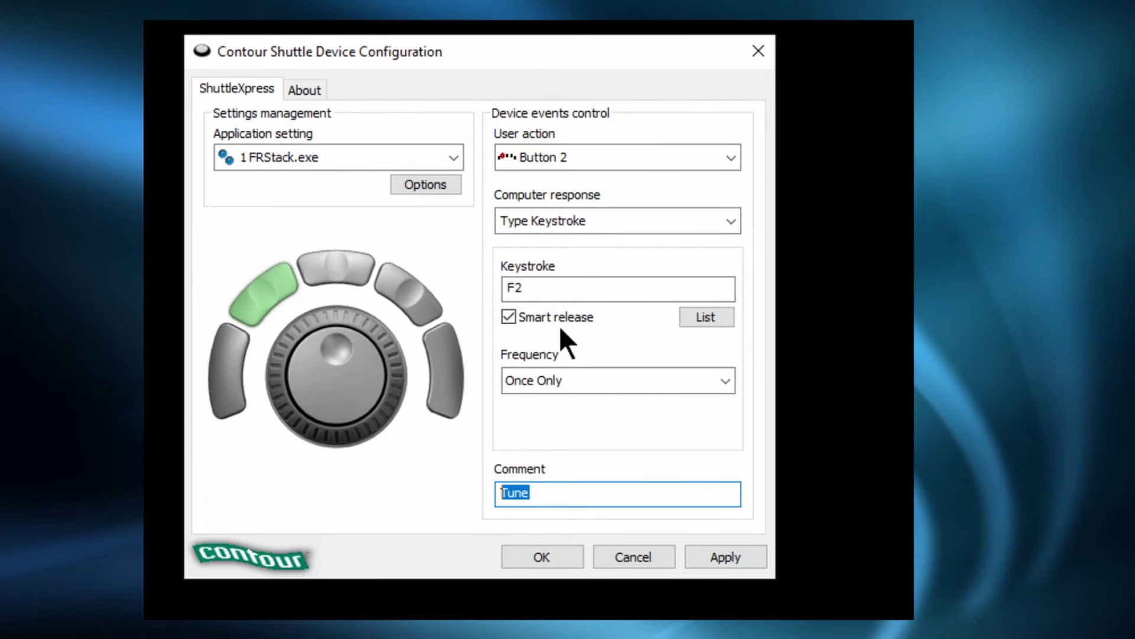
pyautogui.click(584, 154)
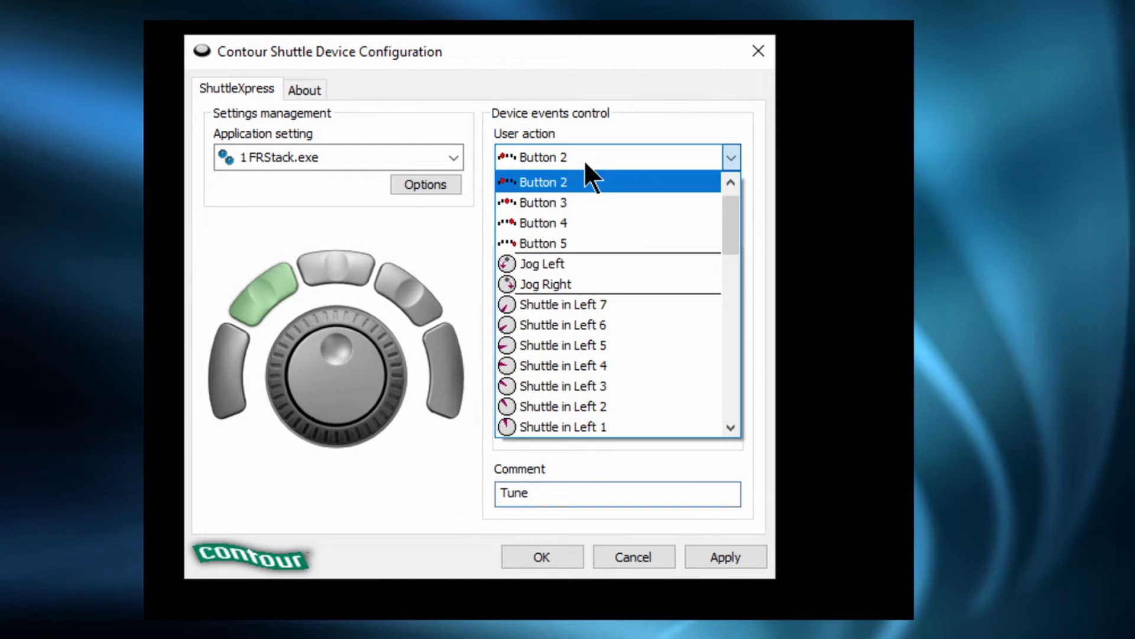
pyautogui.click(571, 202)
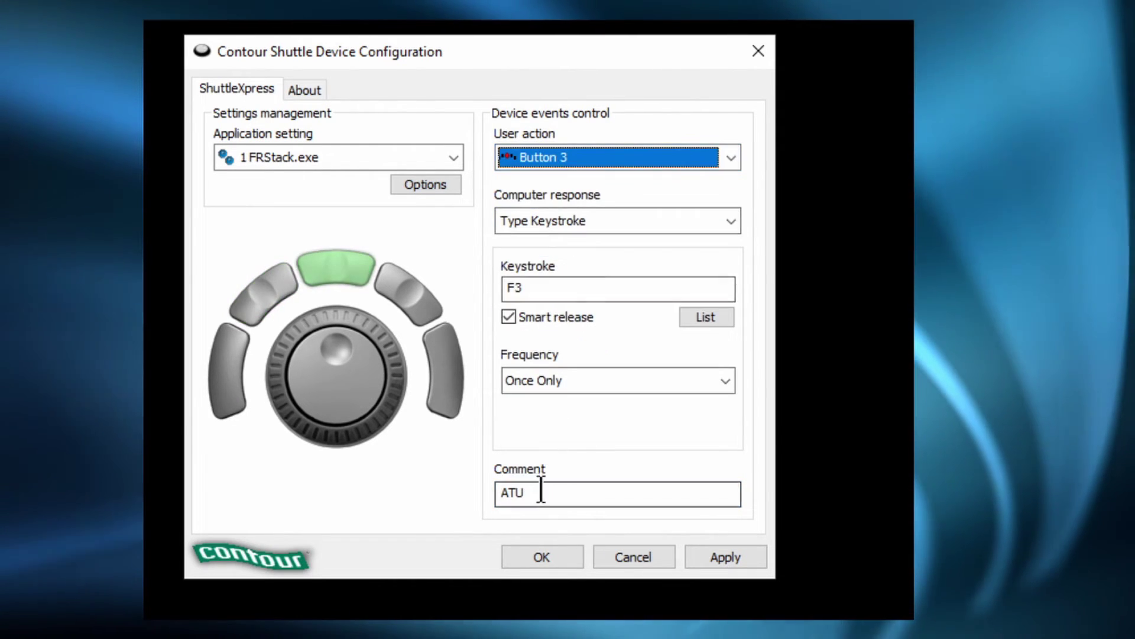
pyautogui.moveTo(540, 493); pyautogui.dragTo(452, 491)
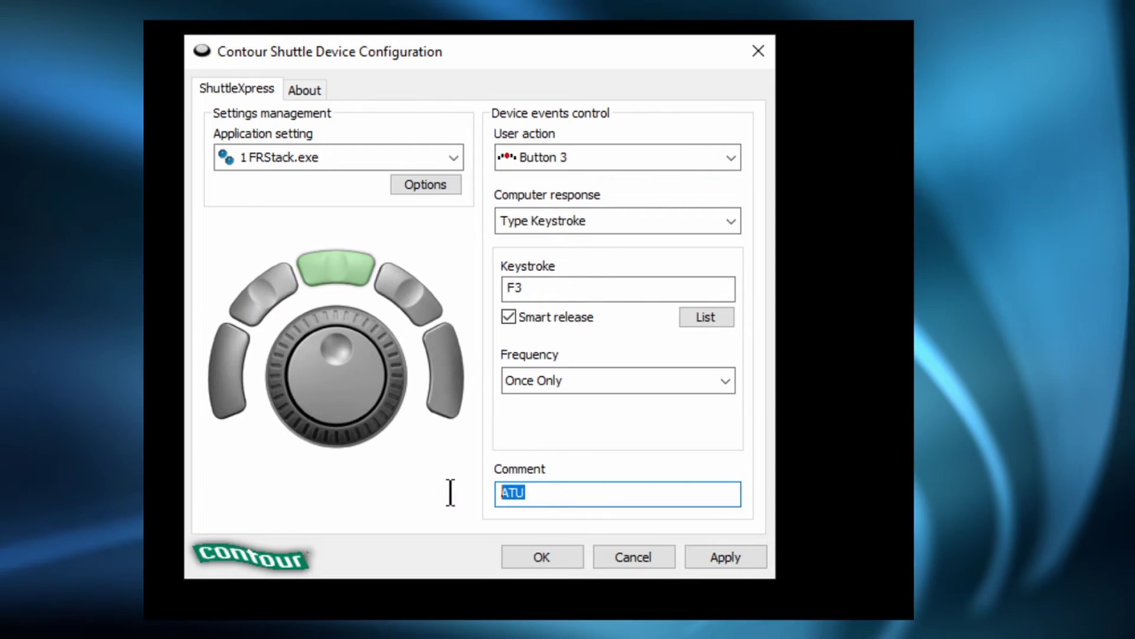
# - Add the comment "Headphone Mute" to Button 4 and apply the change
pyautogui.click(565, 154)
pyautogui.click(563, 203)
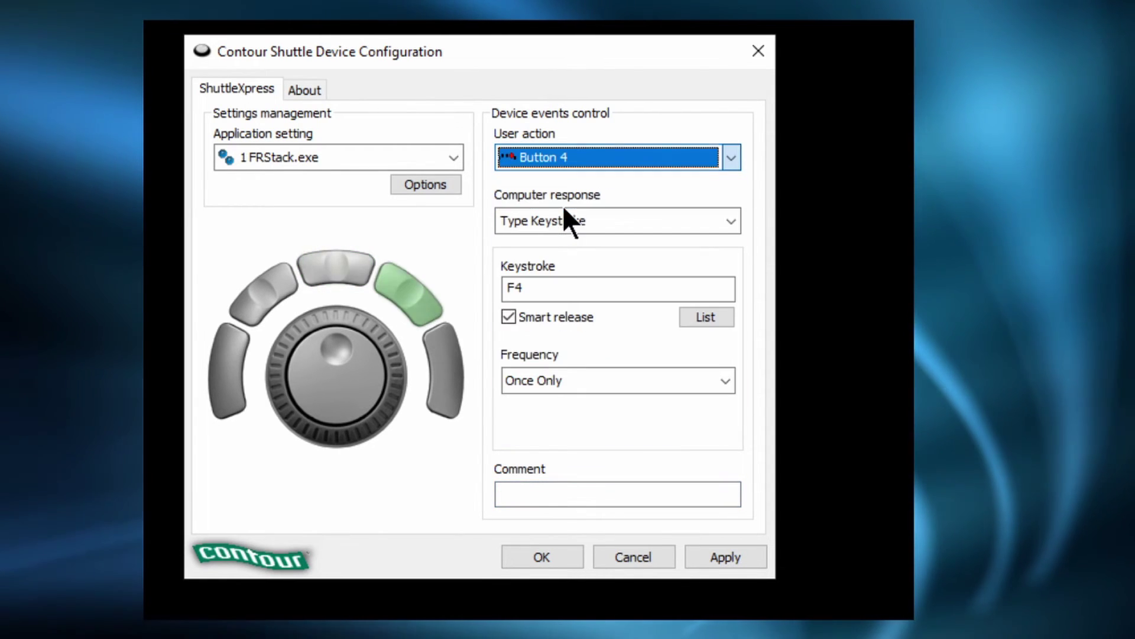
pyautogui.click(529, 494)
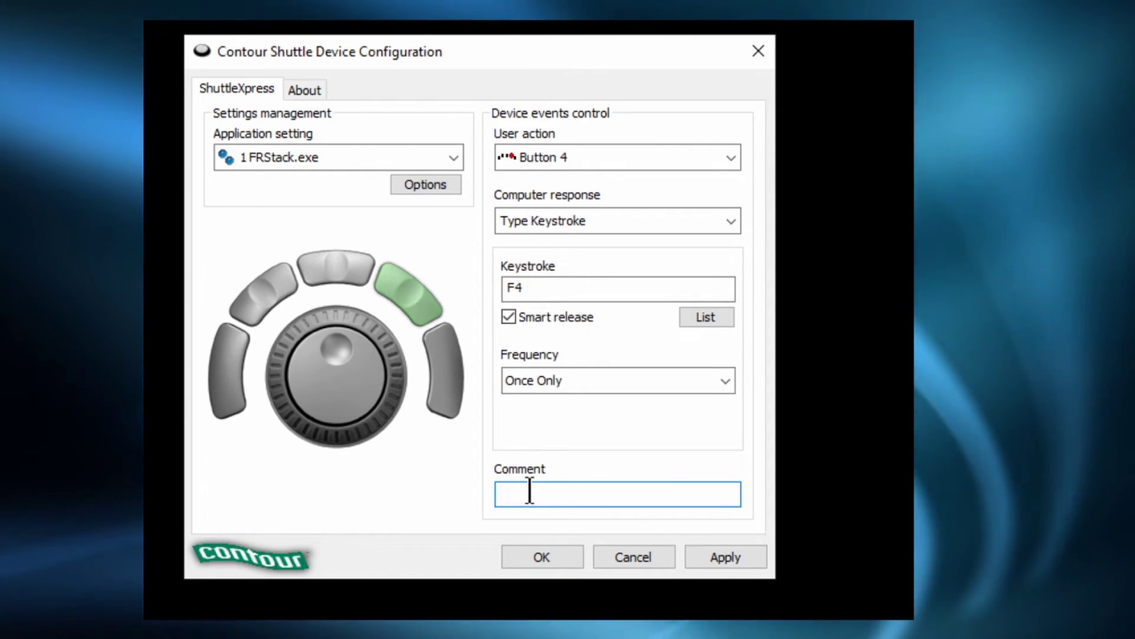
pyautogui.write('H')
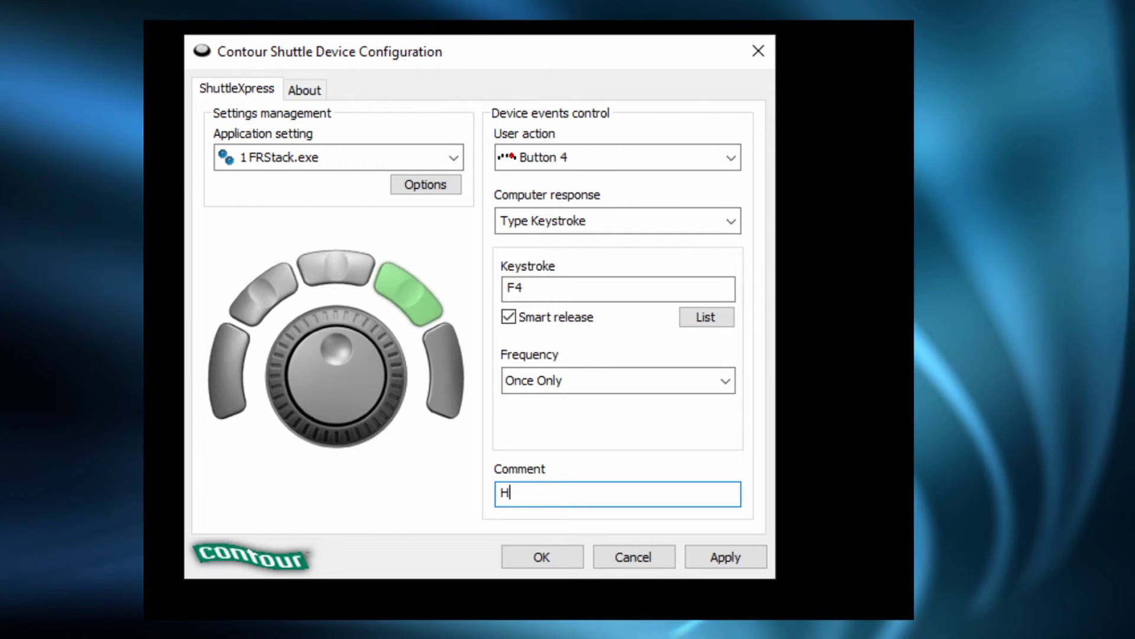
pyautogui.write('eadphon')
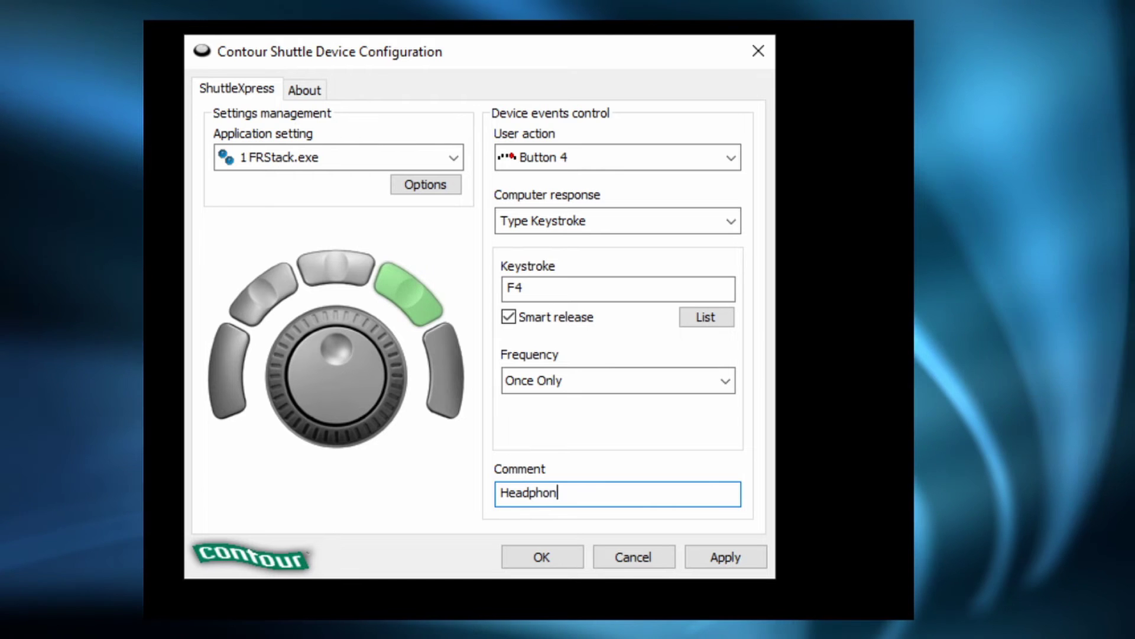
pyautogui.write('e Mute')
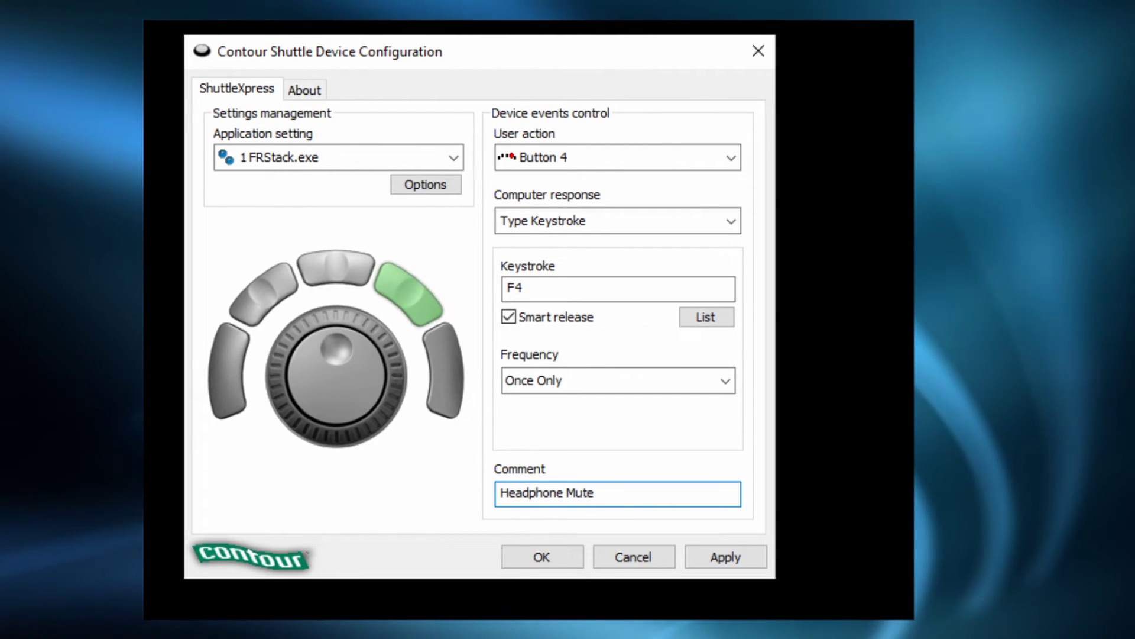
pyautogui.click(751, 565)
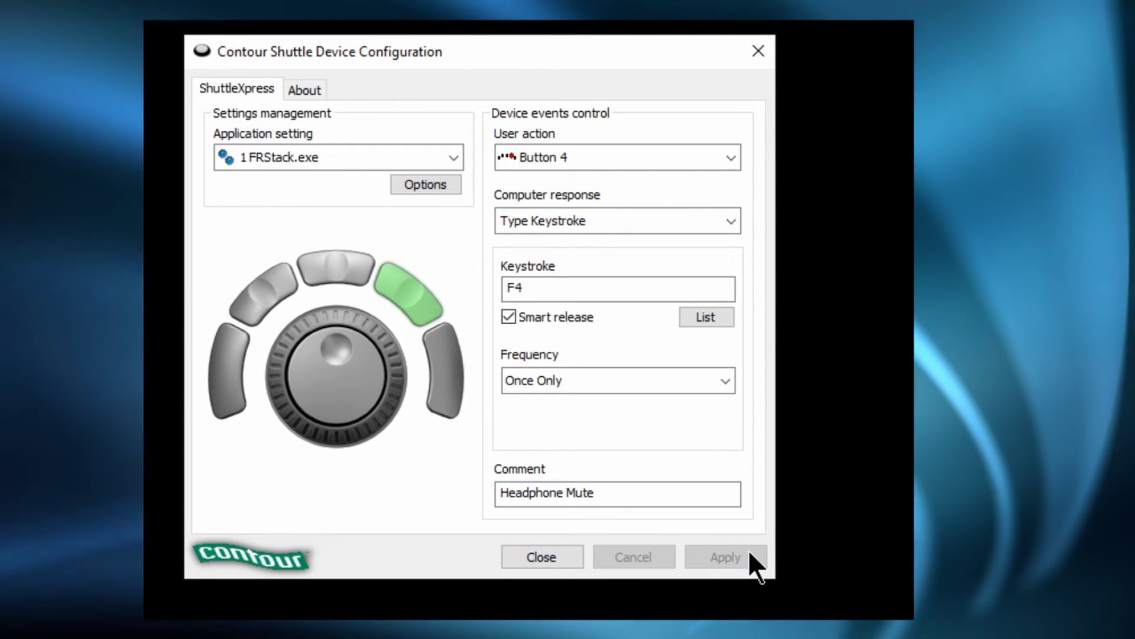
# - Add the comment "Slice Mute" to Button 5 and apply the change
pyautogui.click(670, 152)
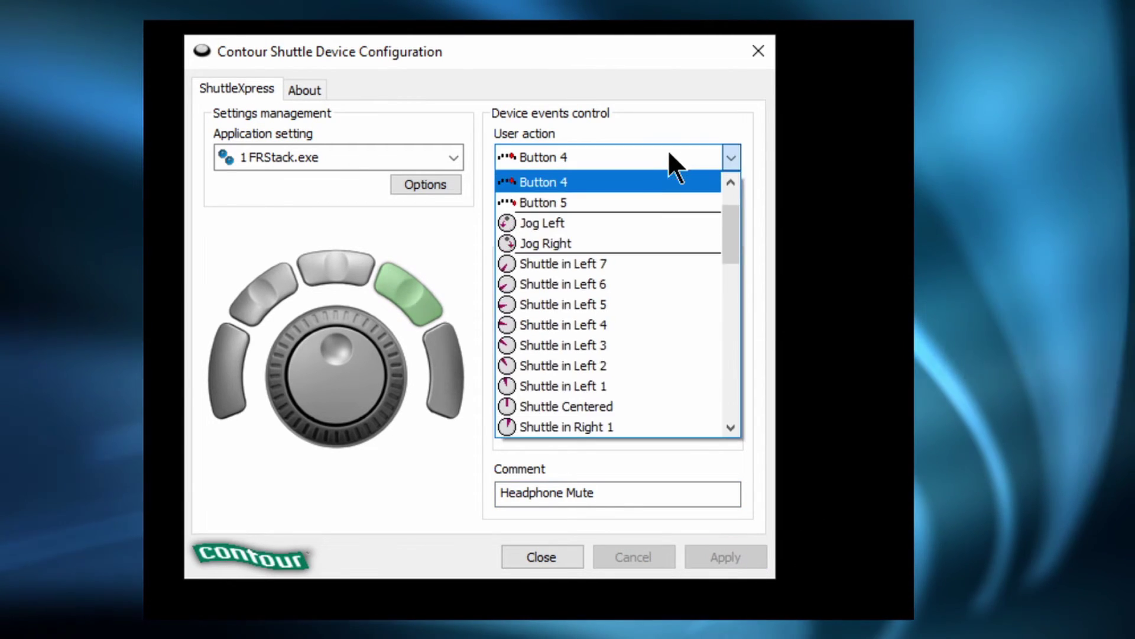
pyautogui.click(635, 200)
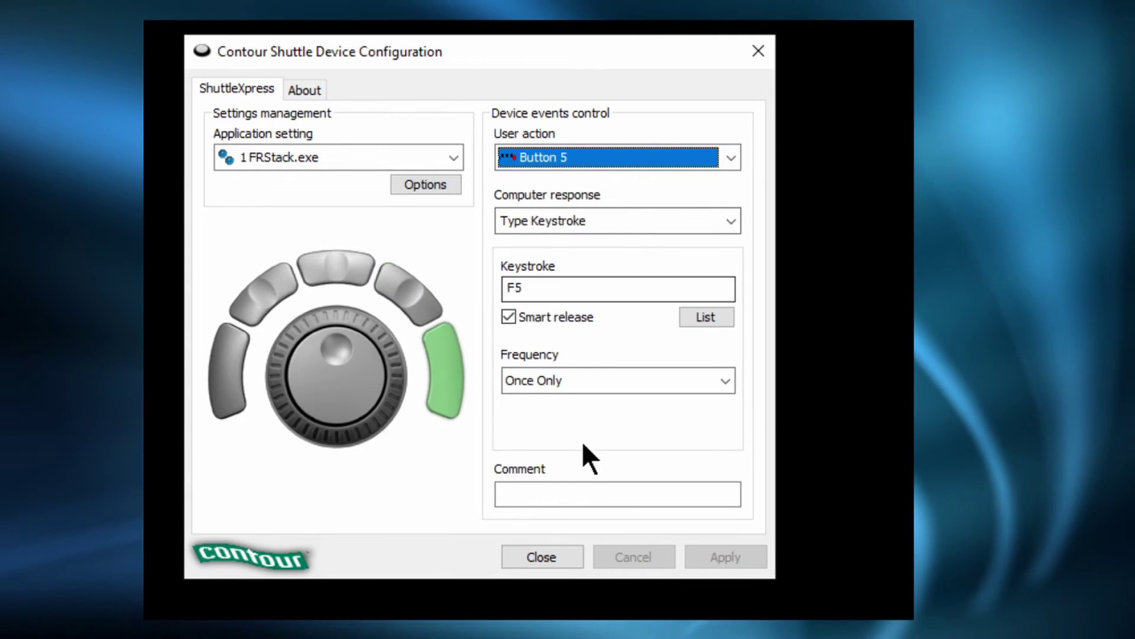
pyautogui.click(569, 495)
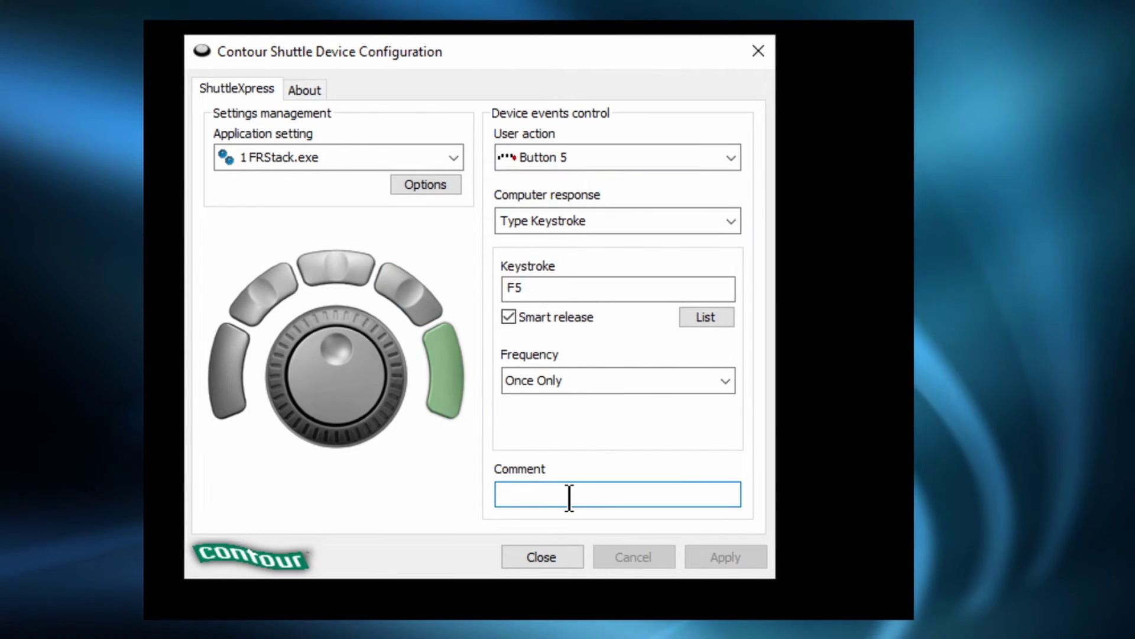
pyautogui.write('Sl')
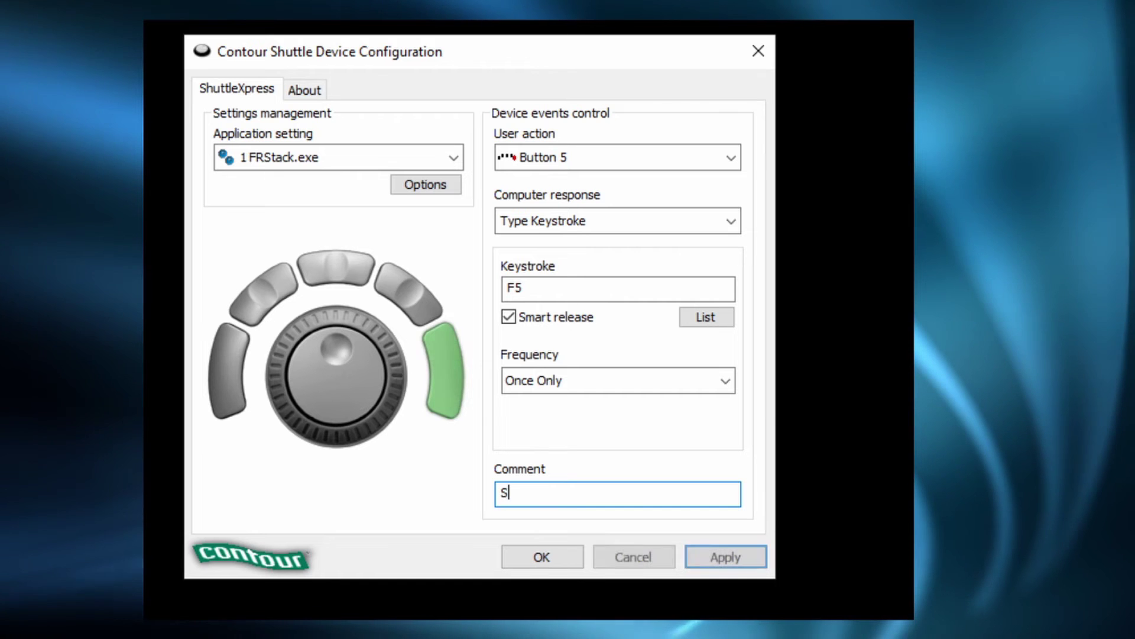
pyautogui.write('ice Mute')
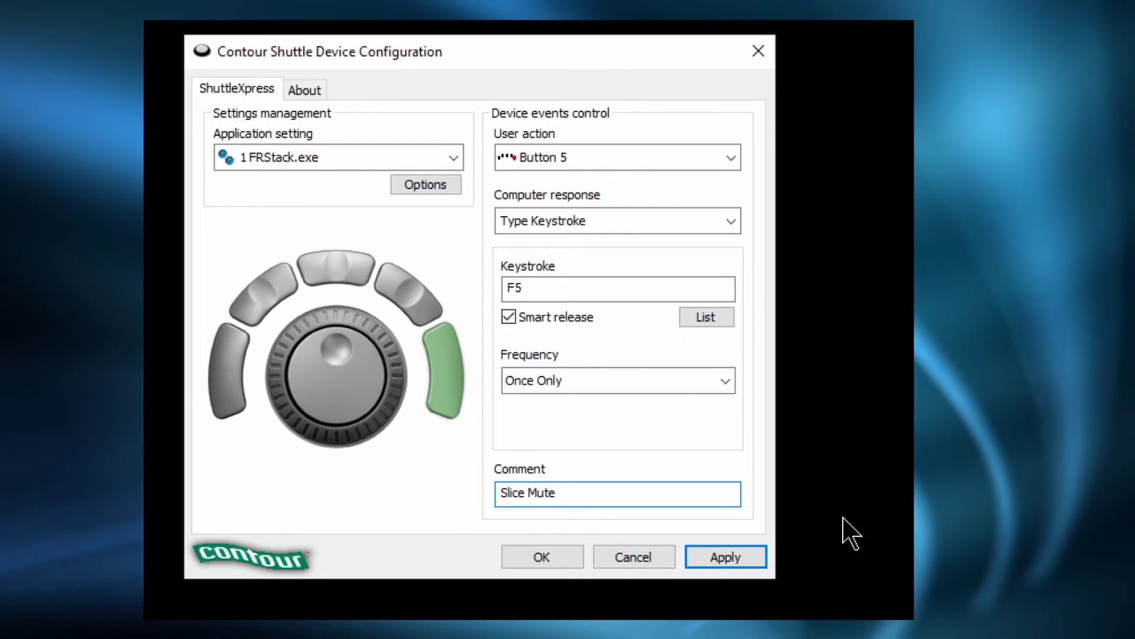
pyautogui.click(741, 560)
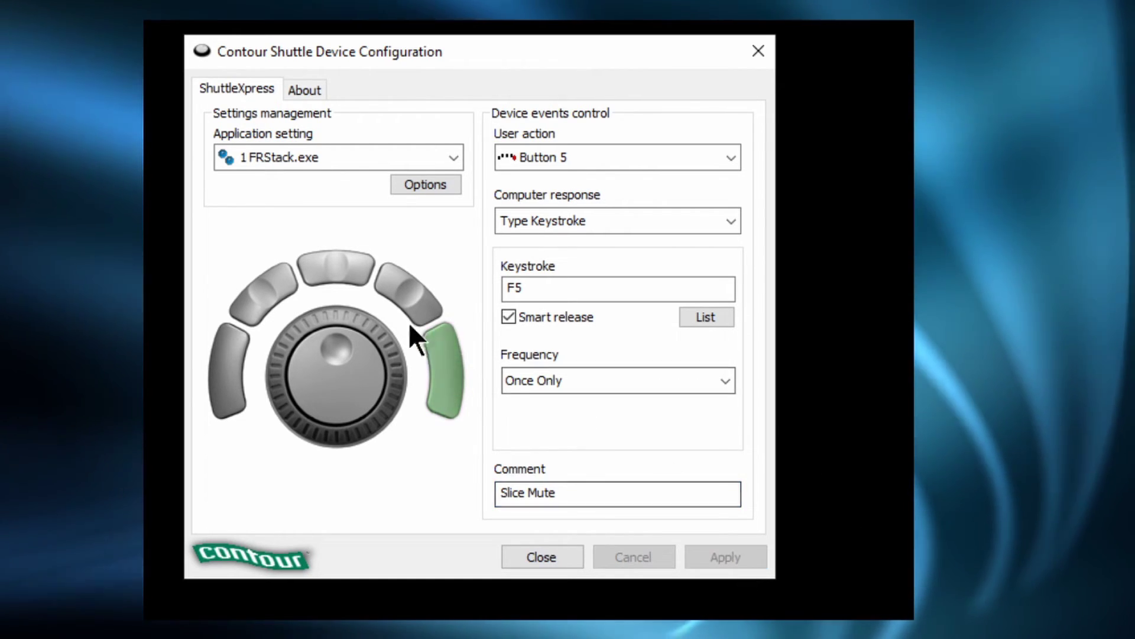
# - Review the keystroke assignments and comments of the Jog Left and Jog Right user actions
pyautogui.click(590, 151)
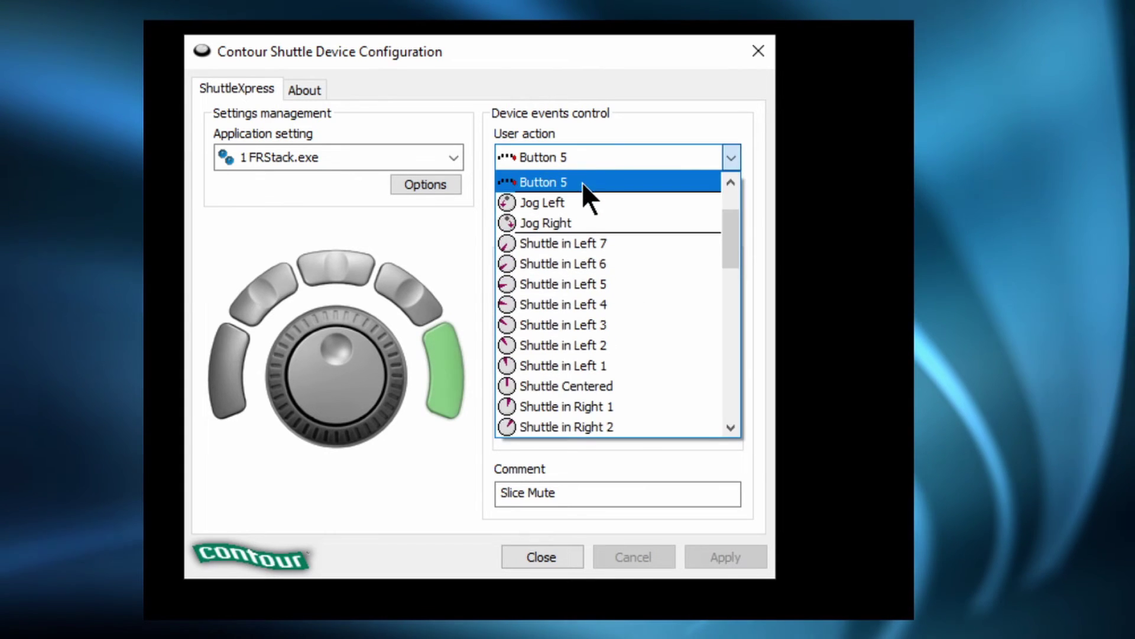
pyautogui.click(576, 202)
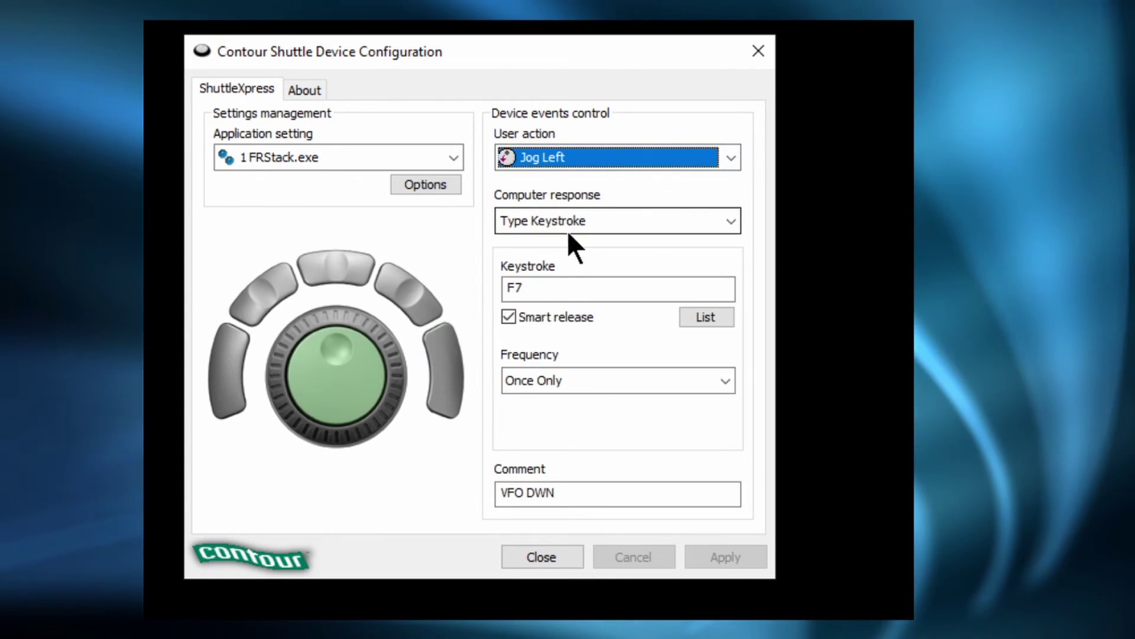
pyautogui.click(512, 288)
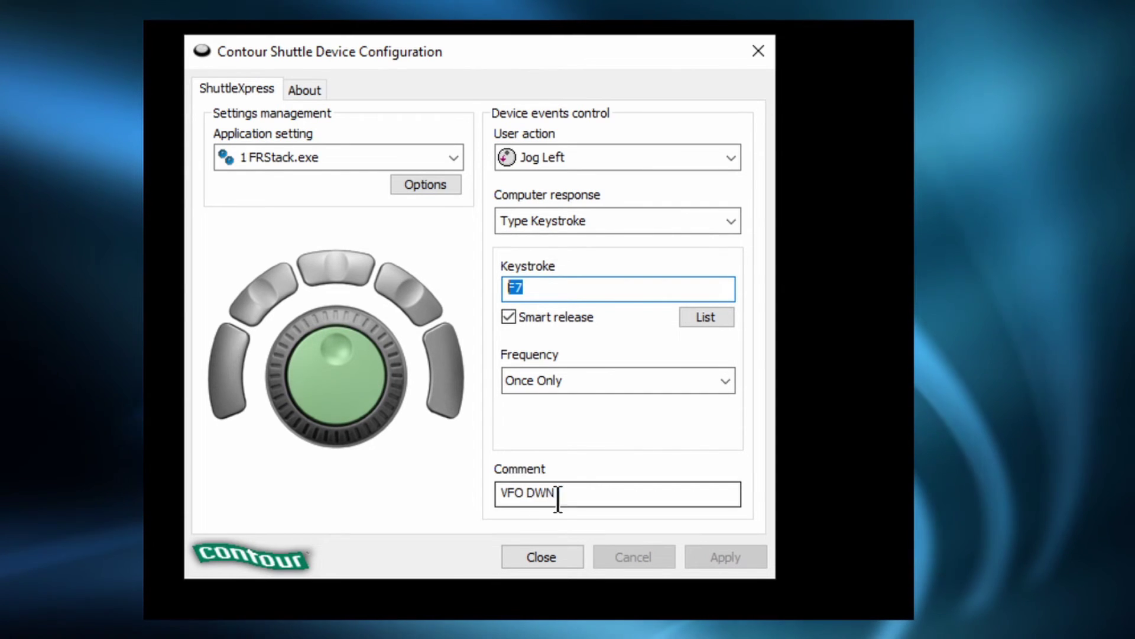
pyautogui.moveTo(566, 496); pyautogui.dragTo(482, 494)
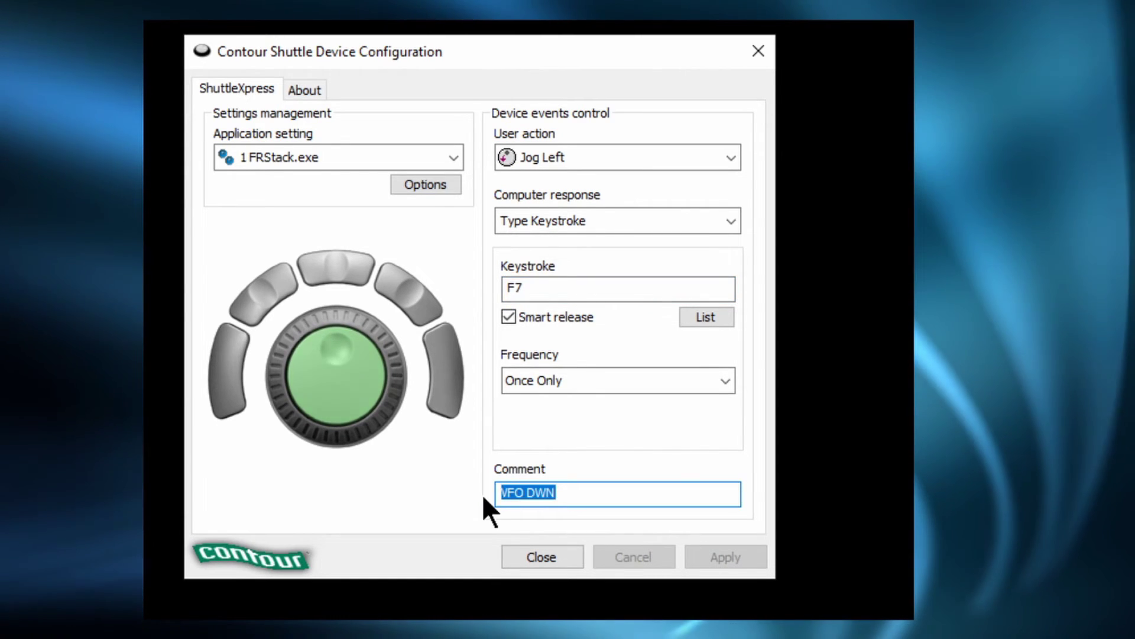
pyautogui.click(569, 161)
pyautogui.click(564, 201)
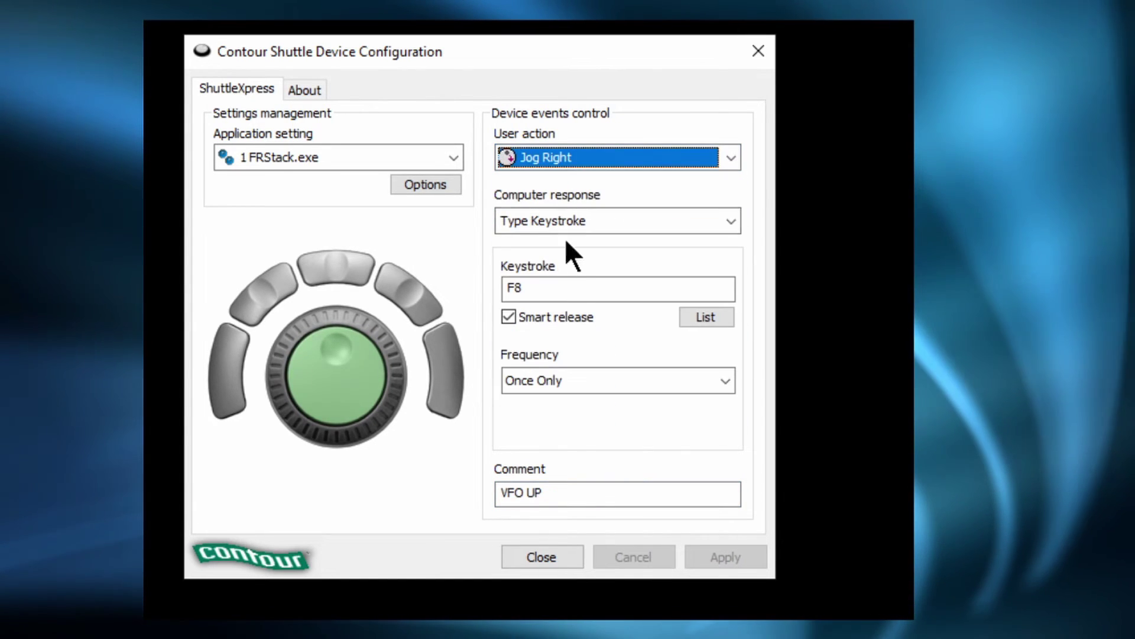
pyautogui.moveTo(560, 288); pyautogui.dragTo(495, 288)
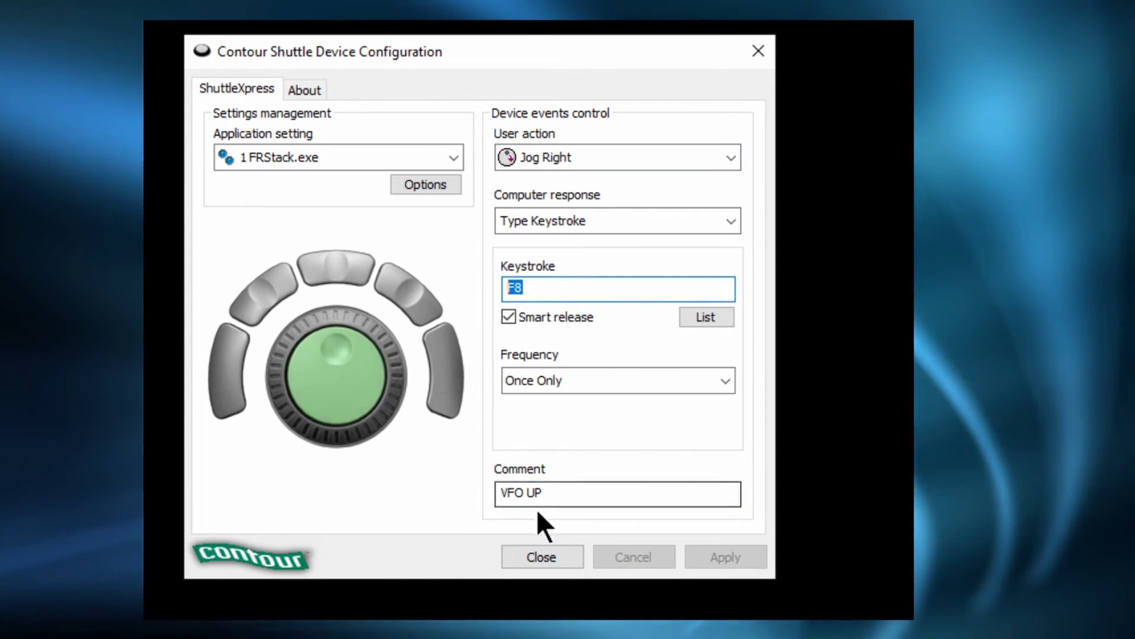
pyautogui.moveTo(552, 489); pyautogui.dragTo(477, 489)
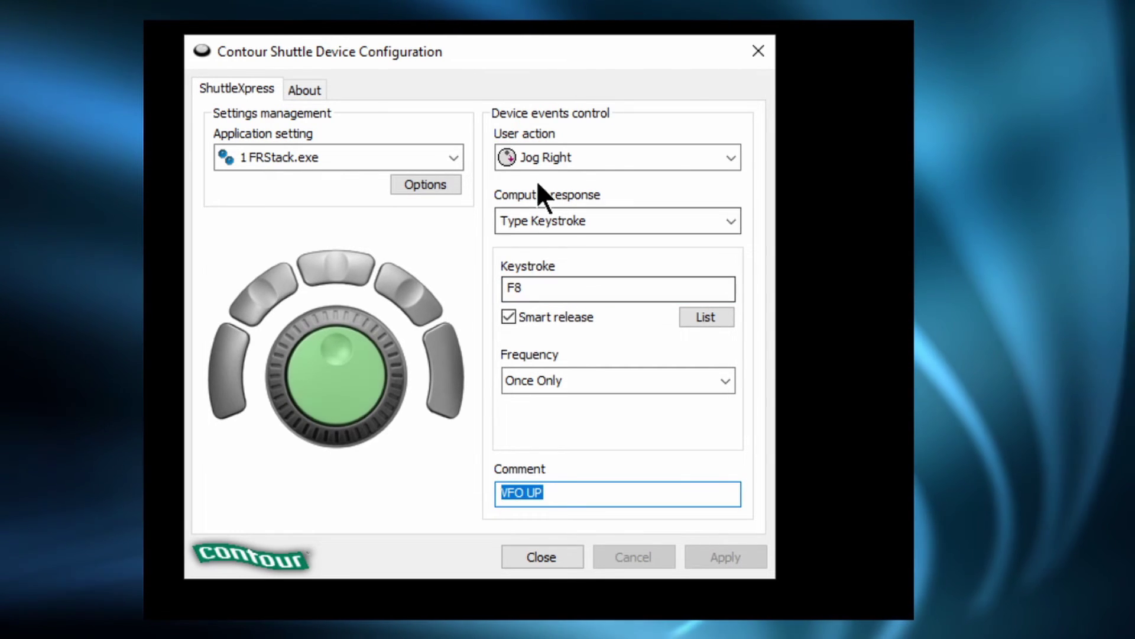
# - Review the Shuttle in Left 7 settings and the computer response choices for Shuttle in Left 6, keeping Same as Lower Value
pyautogui.click(541, 155)
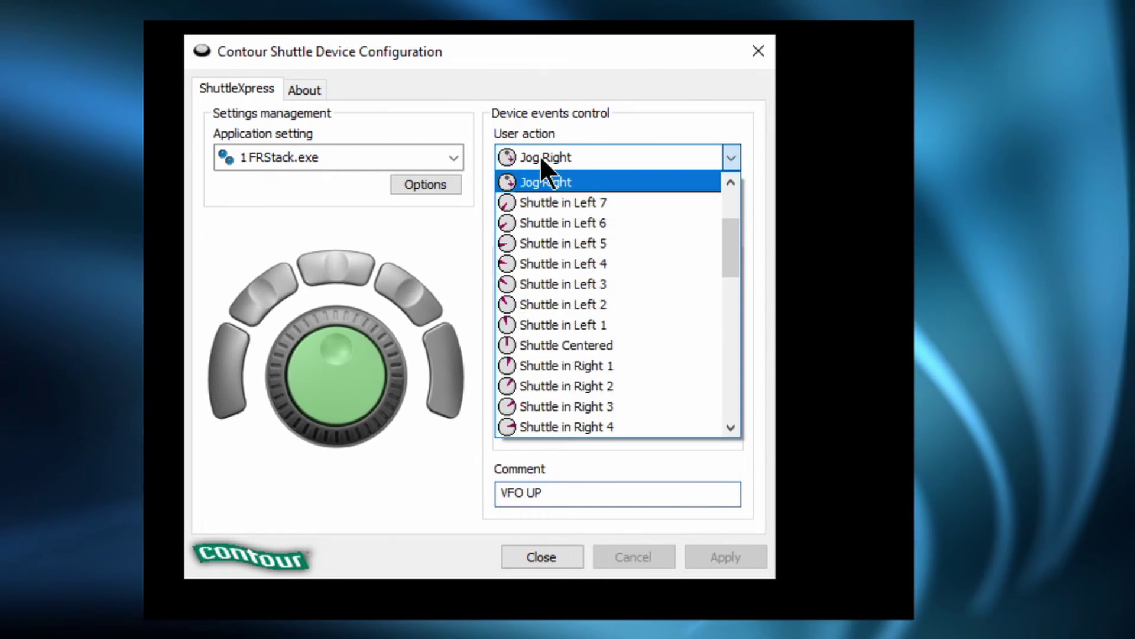
pyautogui.click(531, 197)
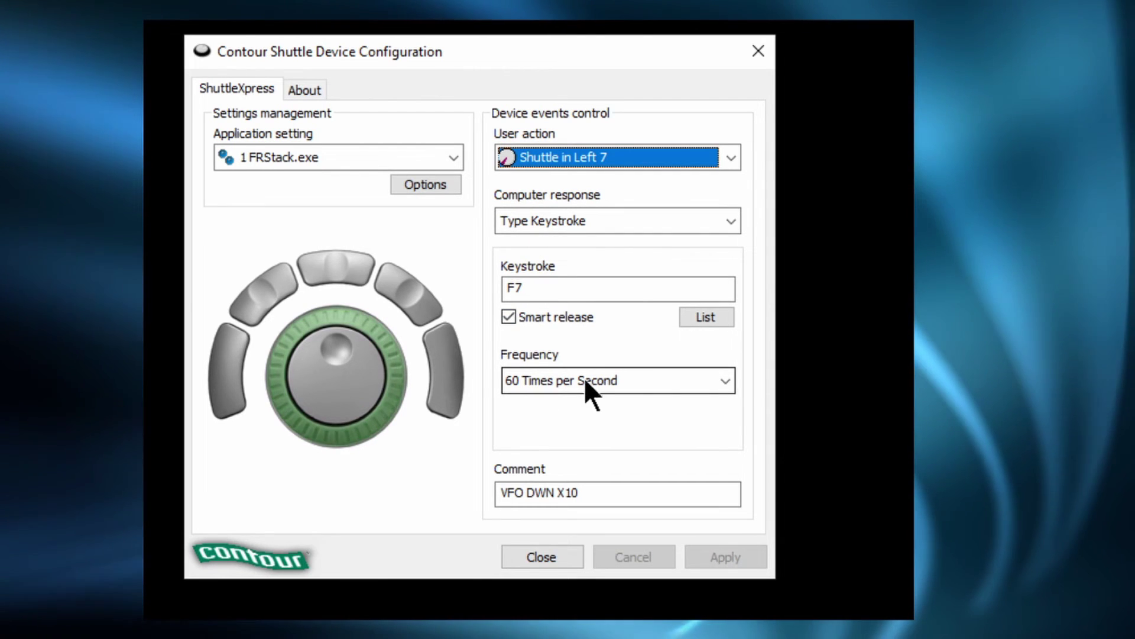
pyautogui.moveTo(580, 492); pyautogui.dragTo(531, 492)
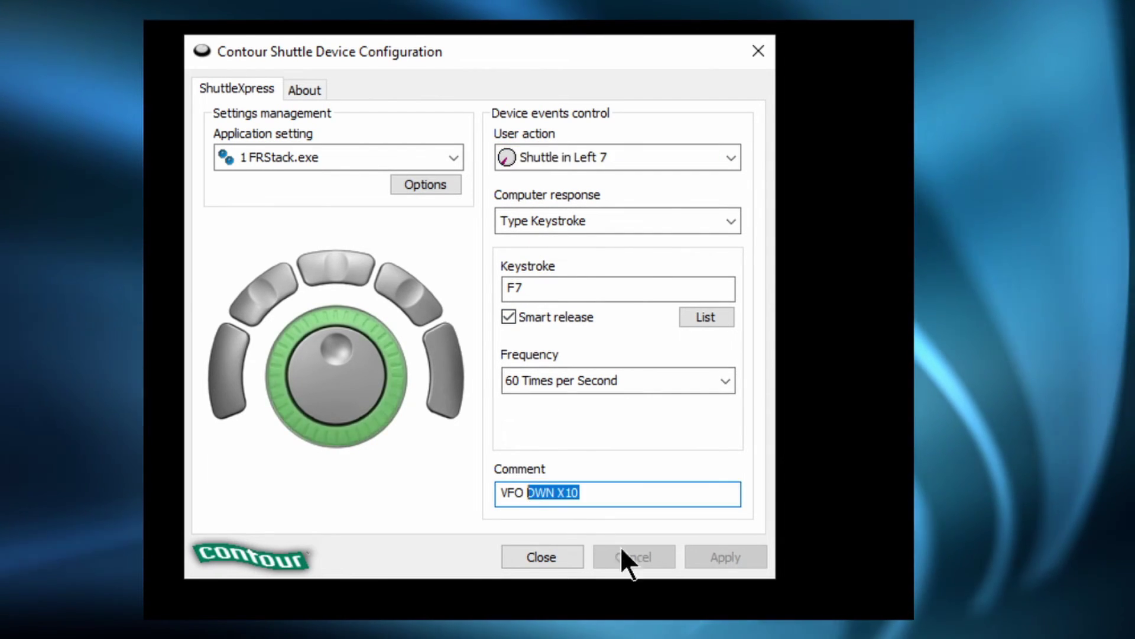
pyautogui.click(542, 155)
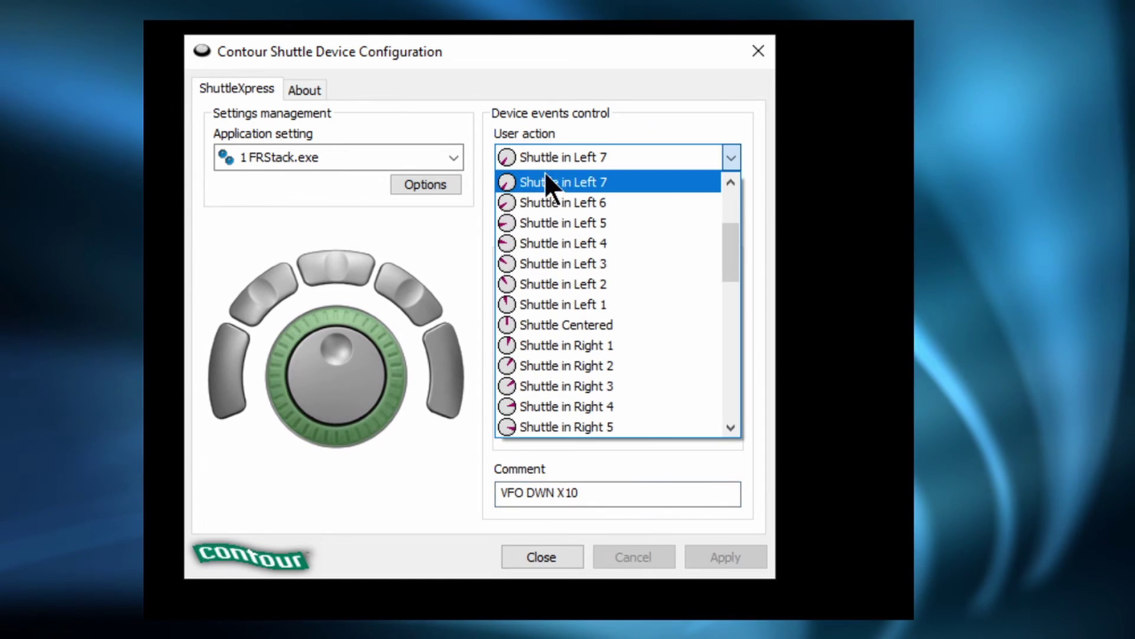
pyautogui.click(545, 199)
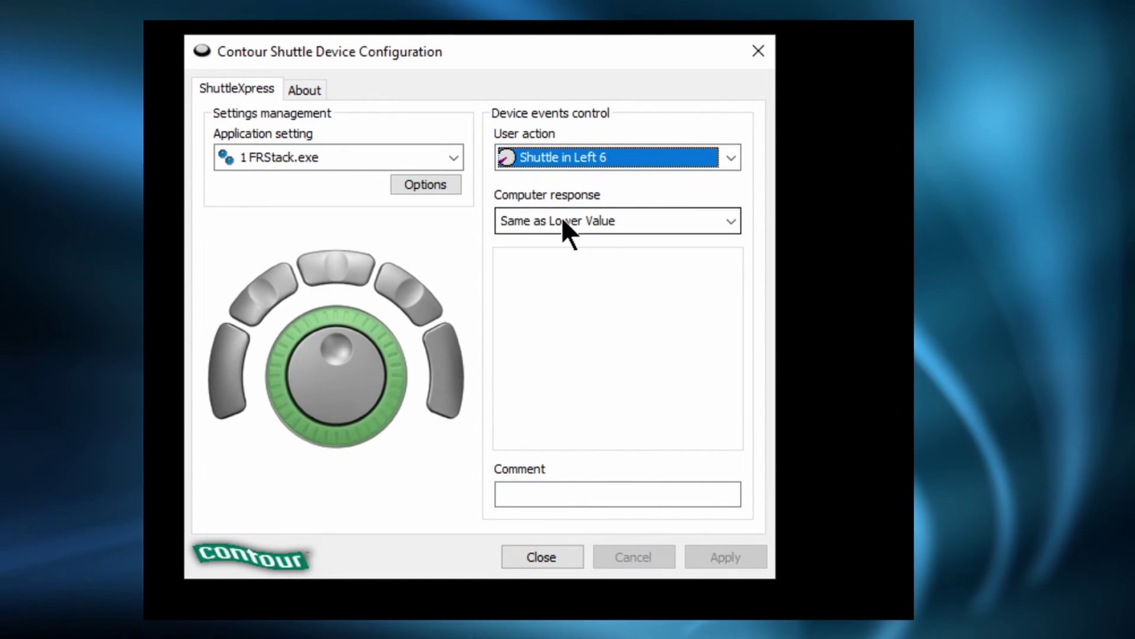
pyautogui.click(520, 221)
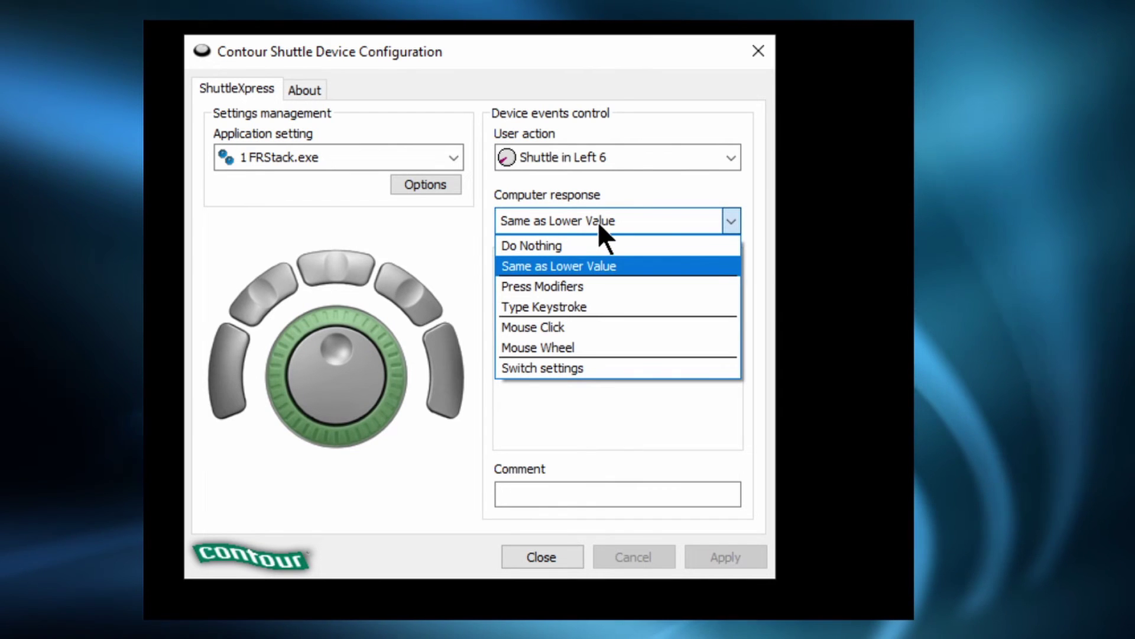
pyautogui.click(604, 267)
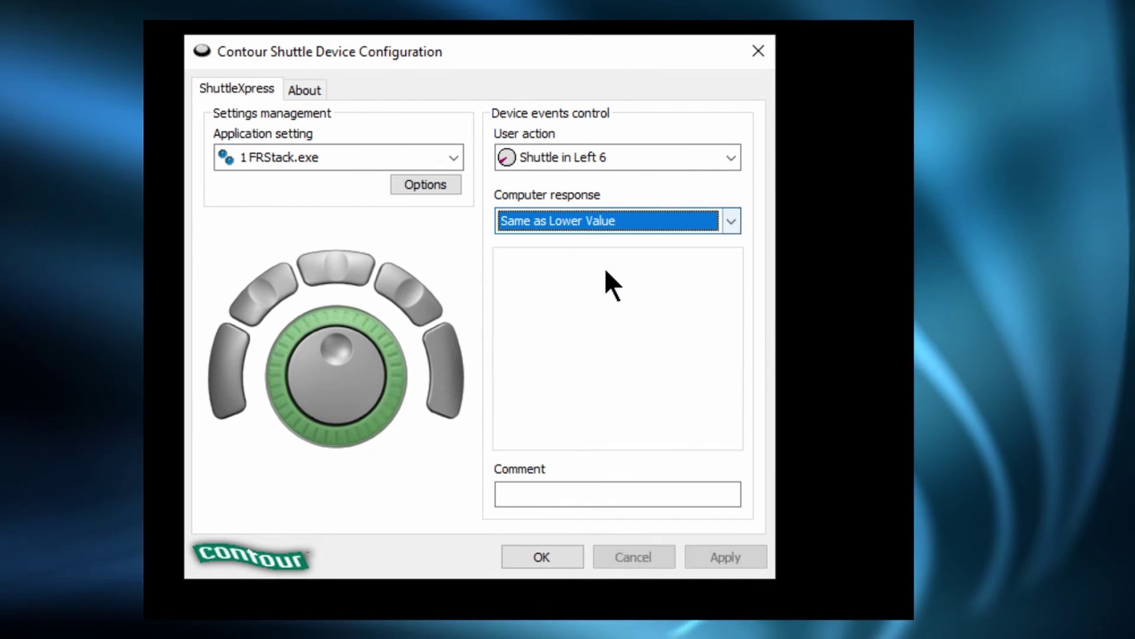
# - Review the keystroke settings and comment of Shuttle in Left 5, keeping the frequency at 5 Times per Second
pyautogui.click(612, 154)
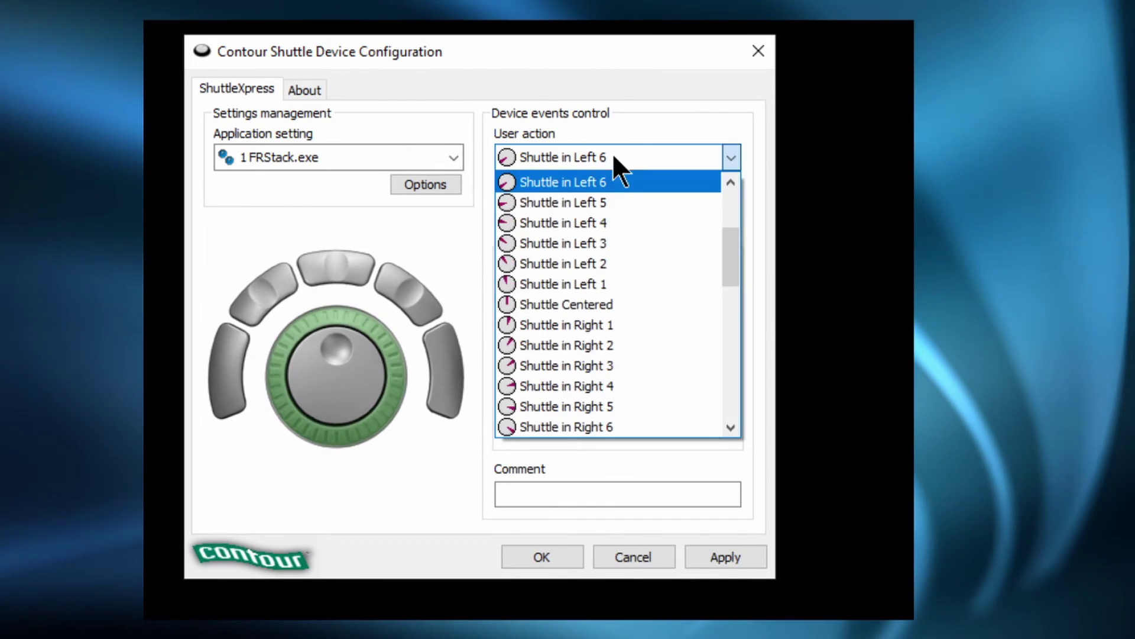
pyautogui.click(605, 201)
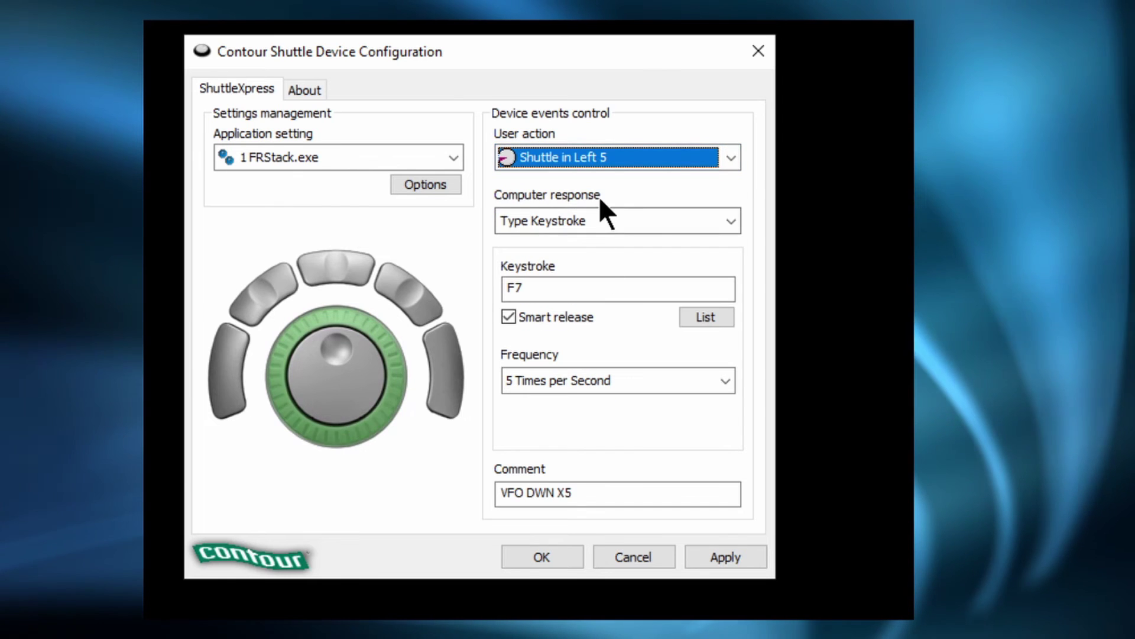
pyautogui.click(570, 381)
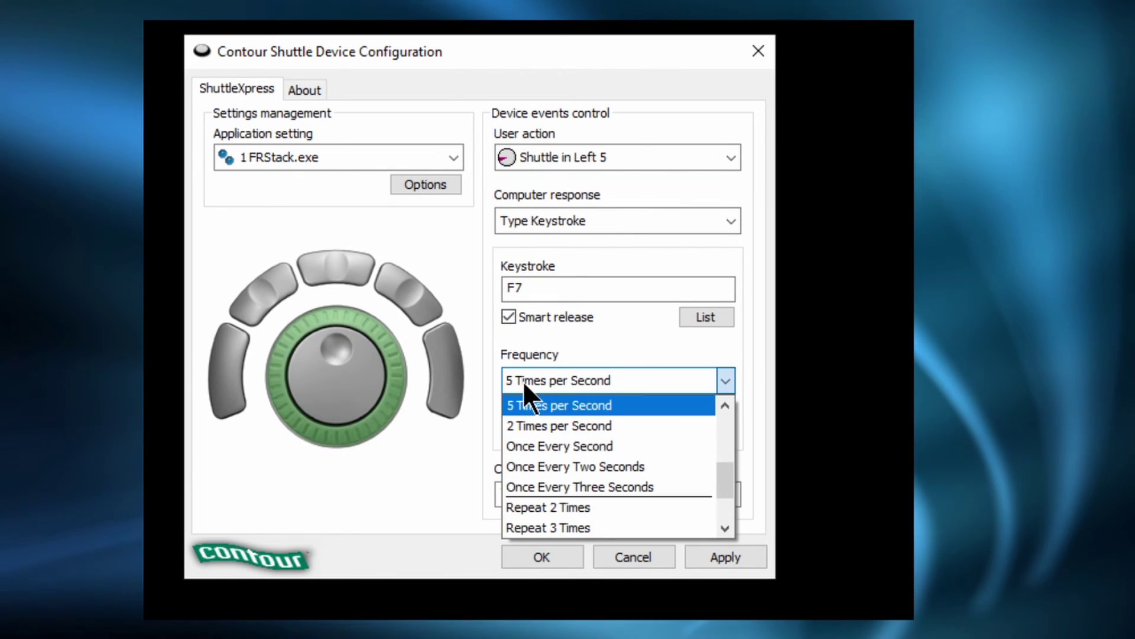
pyautogui.click(523, 406)
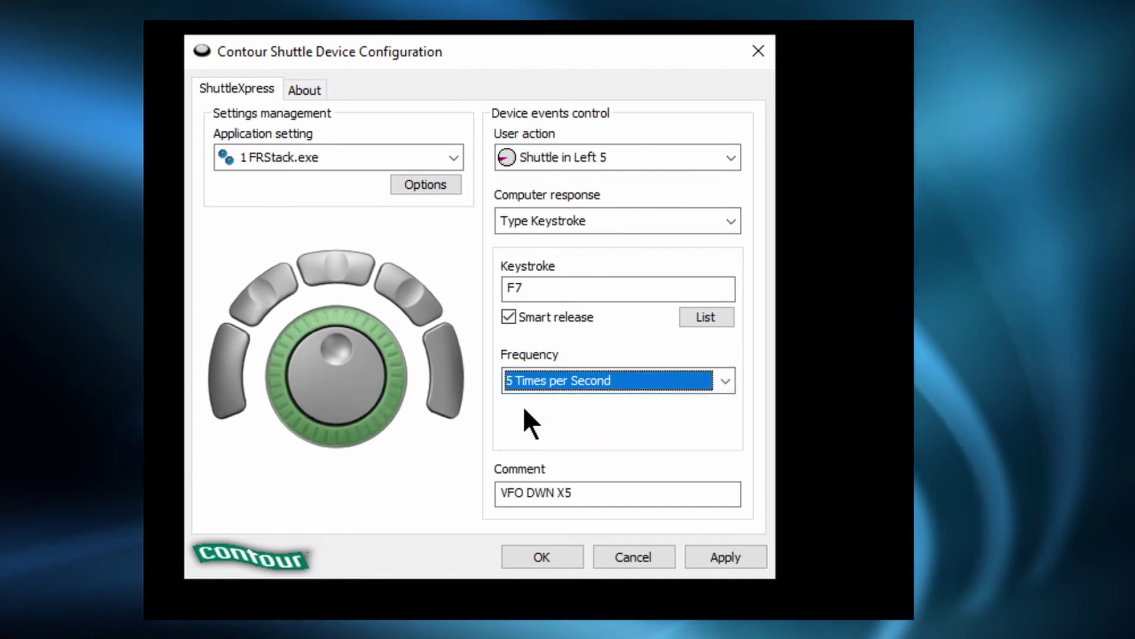
pyautogui.click(596, 491)
pyautogui.moveTo(596, 491); pyautogui.dragTo(562, 491)
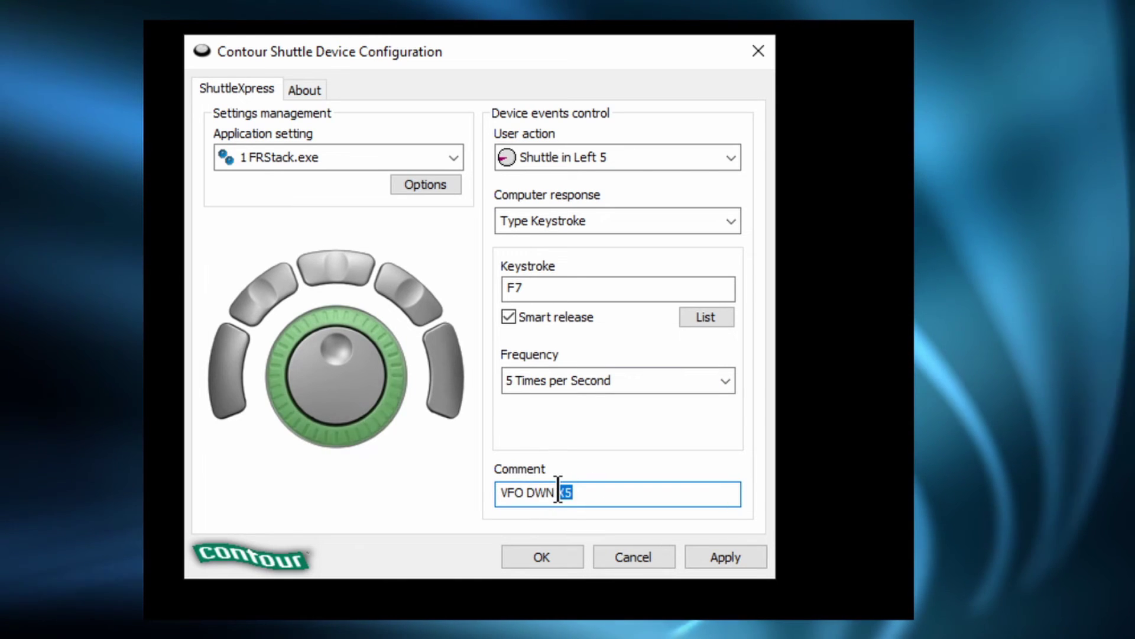
# - Review the responses of Shuttle in Left 4 and Shuttle in Left 3, keeping the latter's frequency at 2 Times per Second
pyautogui.click(586, 158)
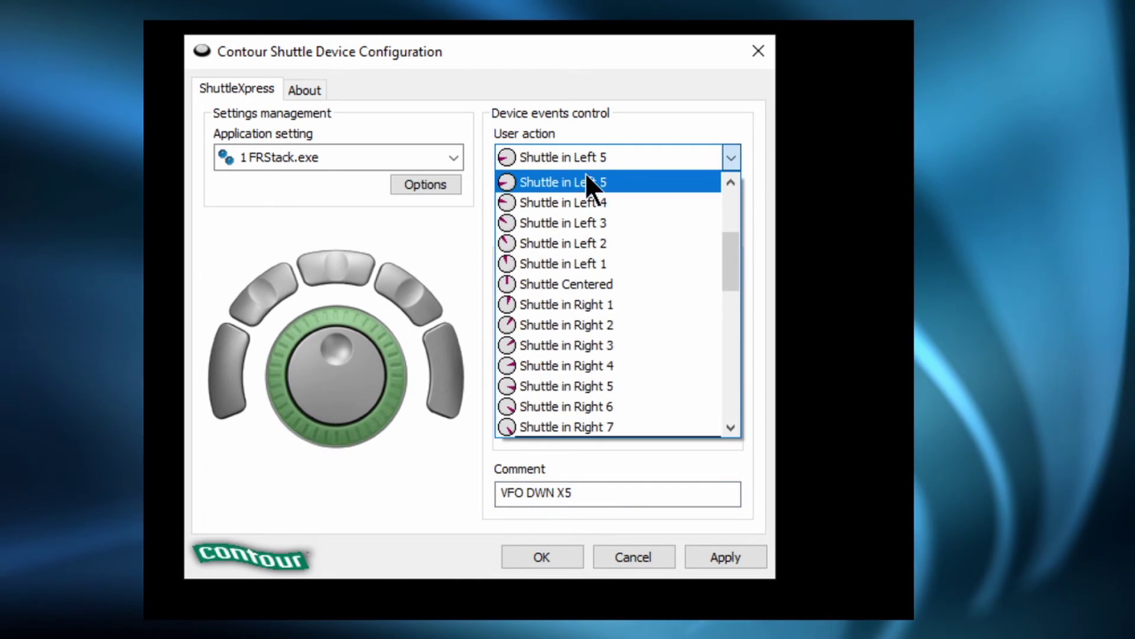
pyautogui.click(580, 202)
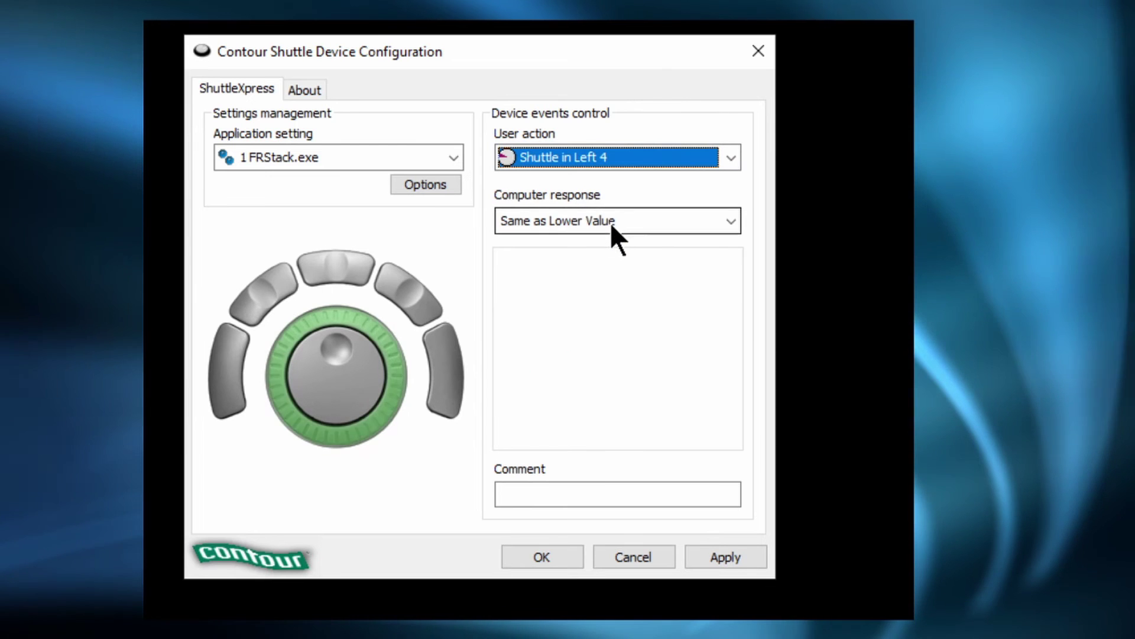
pyautogui.click(613, 158)
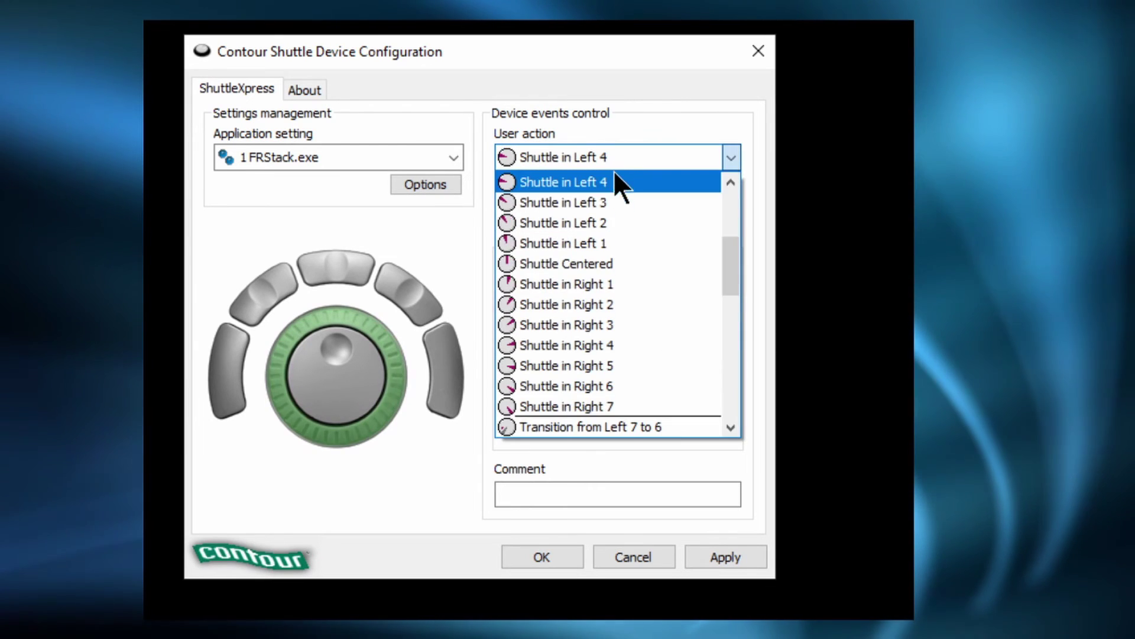
pyautogui.click(615, 206)
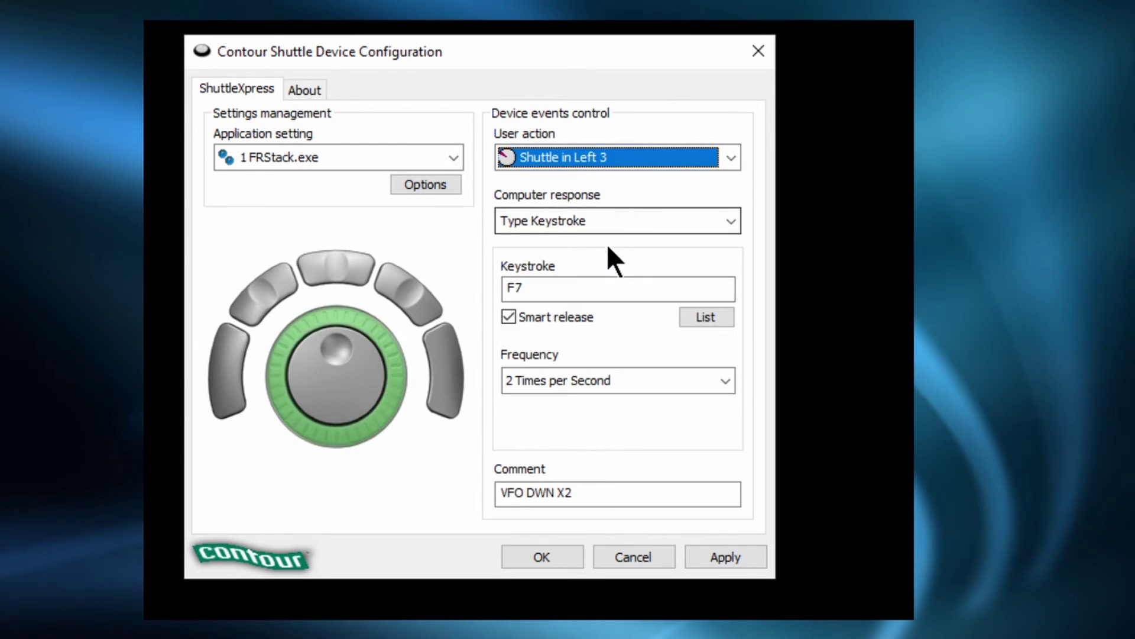
pyautogui.doubleClick(537, 286)
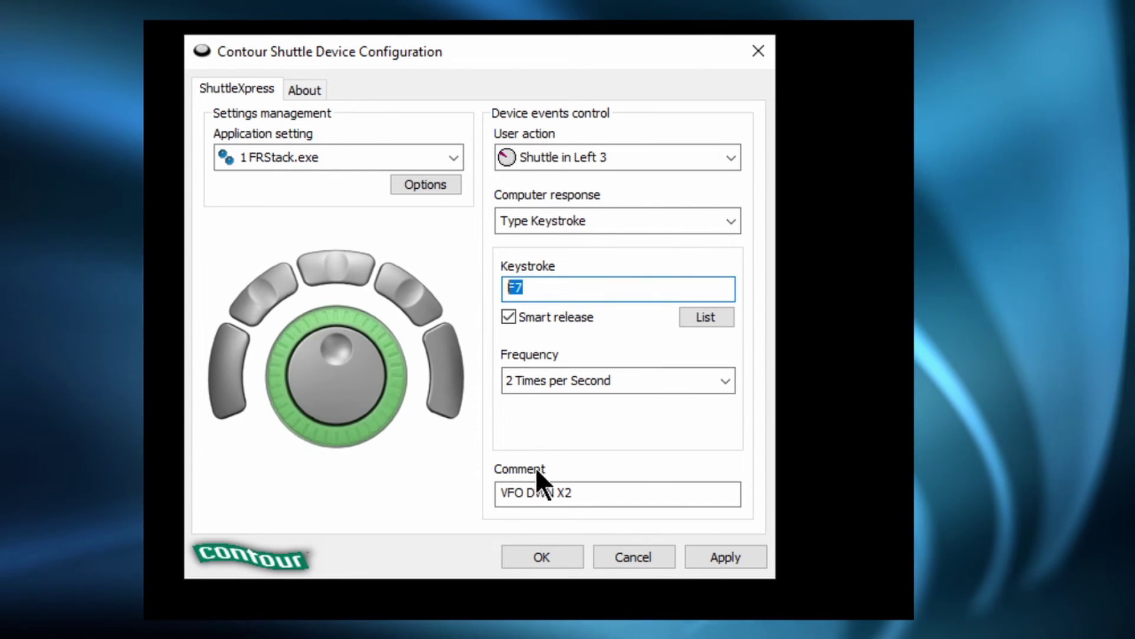
pyautogui.click(516, 378)
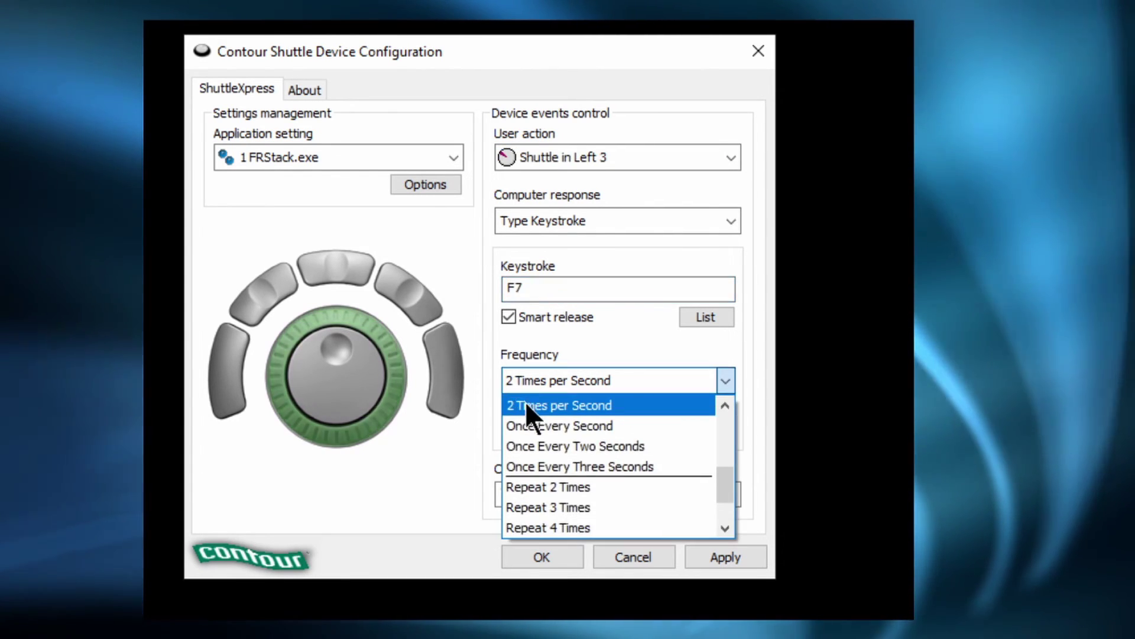
pyautogui.click(525, 405)
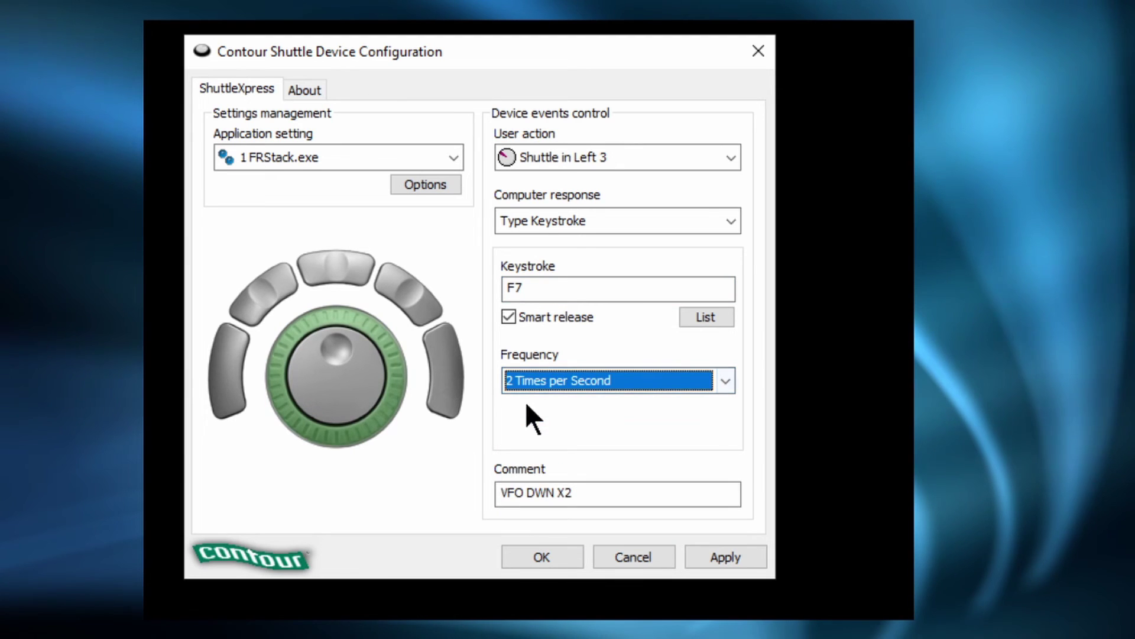
# - Review the computer responses and comments of Shuttle in Left 2, Left 1, Shuttle Centered and Shuttle in Right 1
pyautogui.click(602, 155)
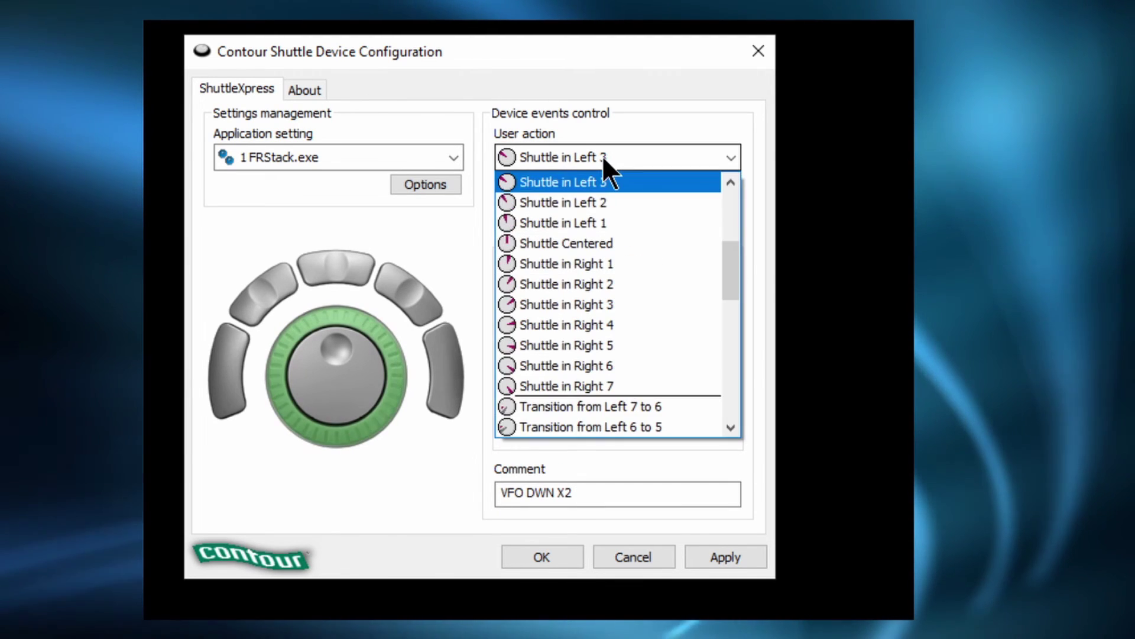
pyautogui.click(593, 202)
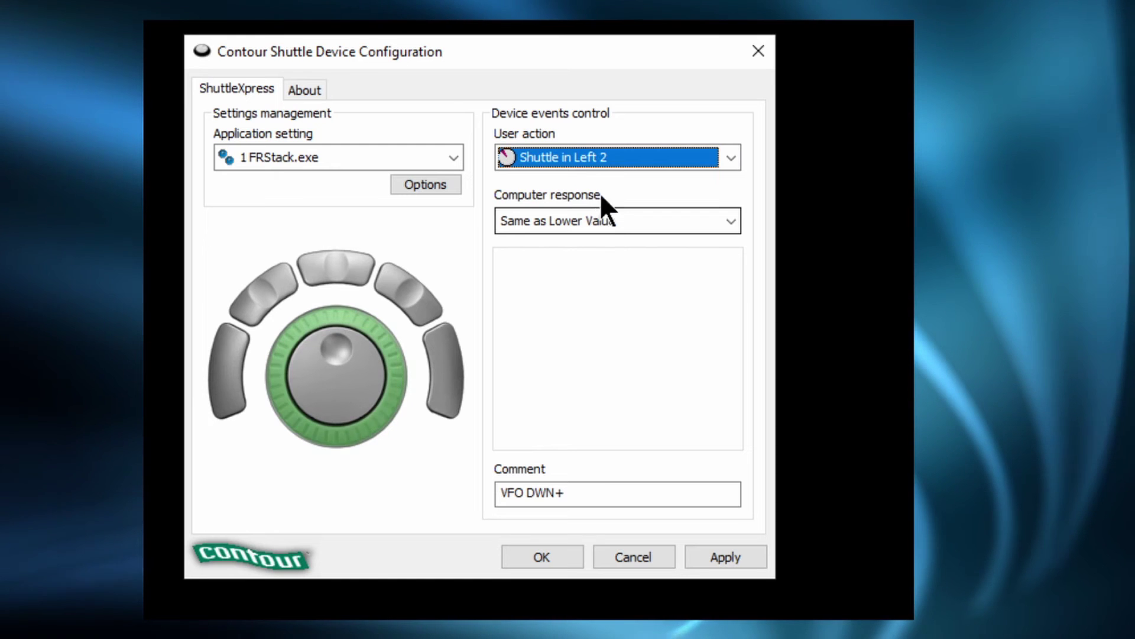
pyautogui.click(622, 158)
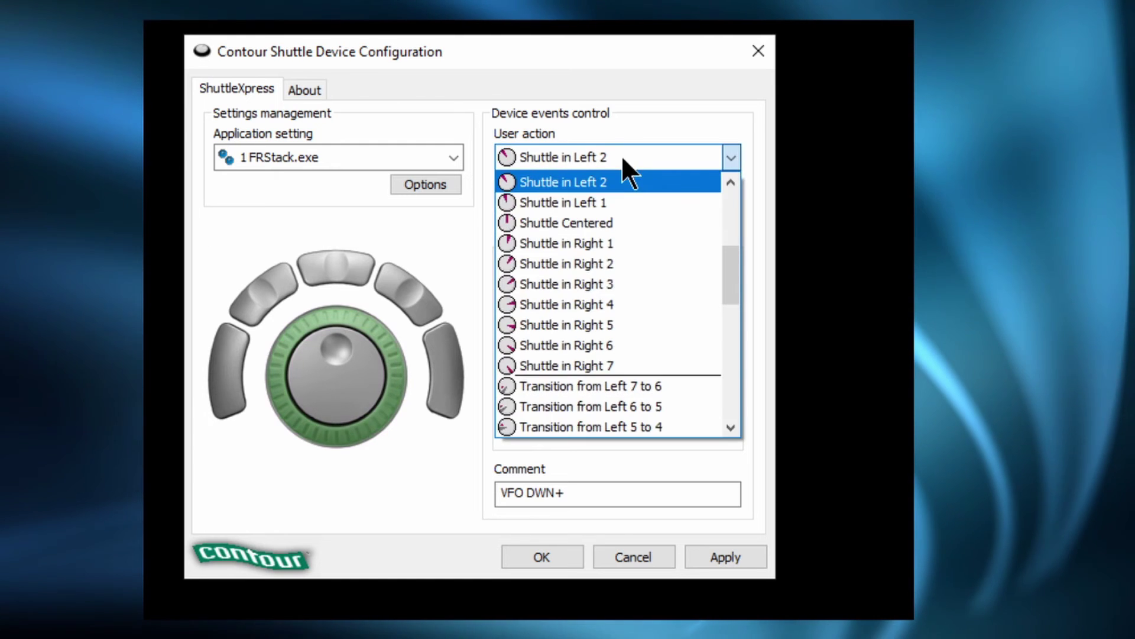
pyautogui.click(621, 202)
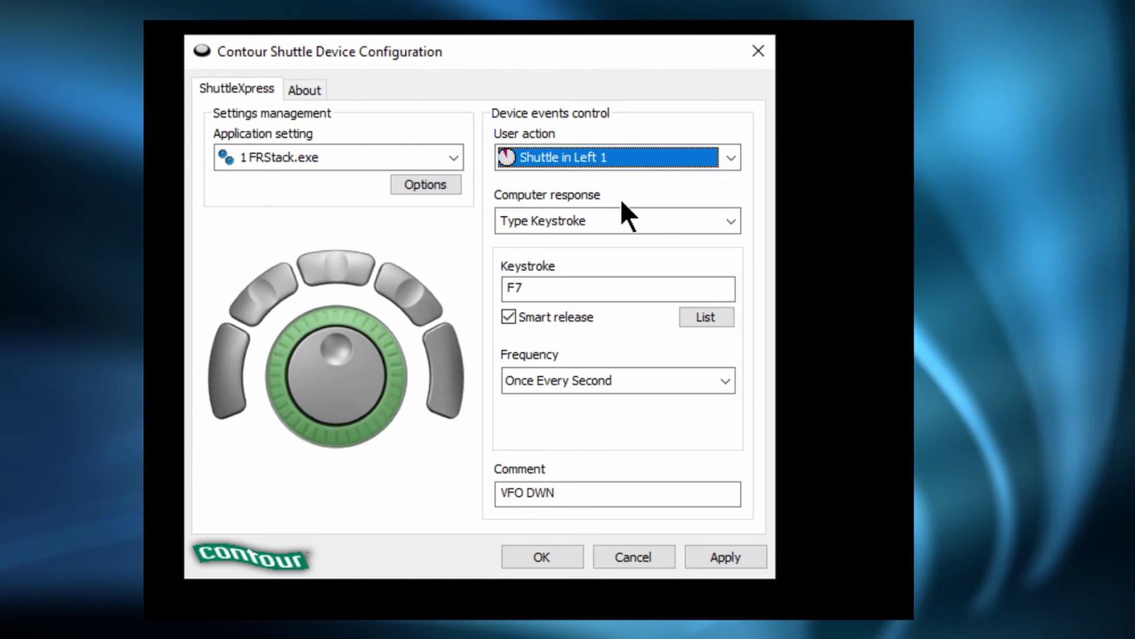
pyautogui.click(622, 160)
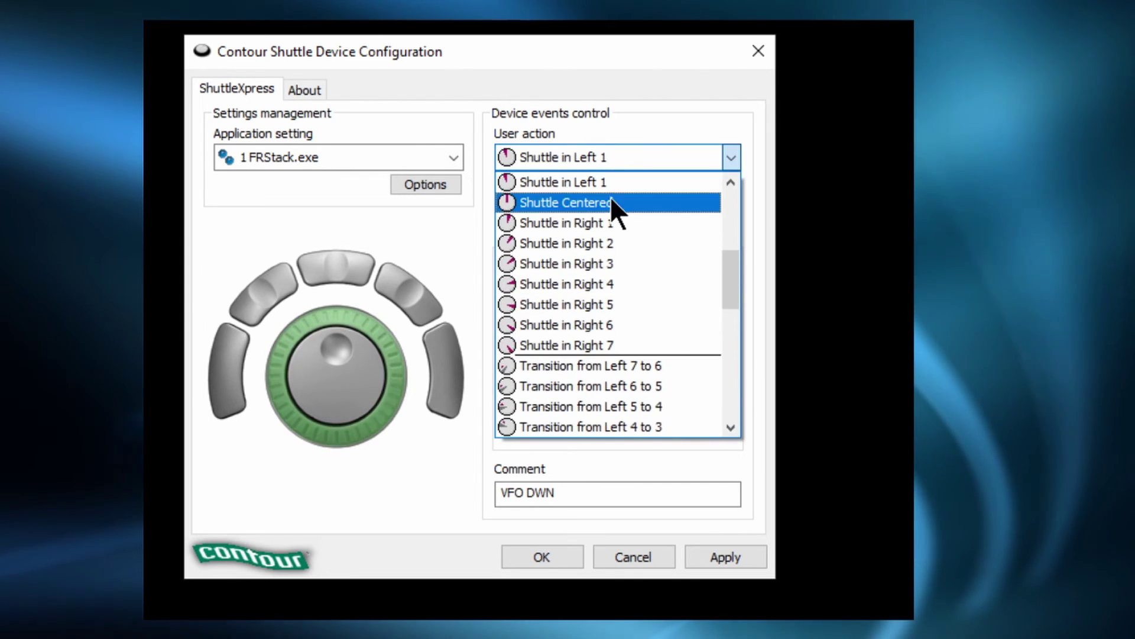
pyautogui.click(611, 202)
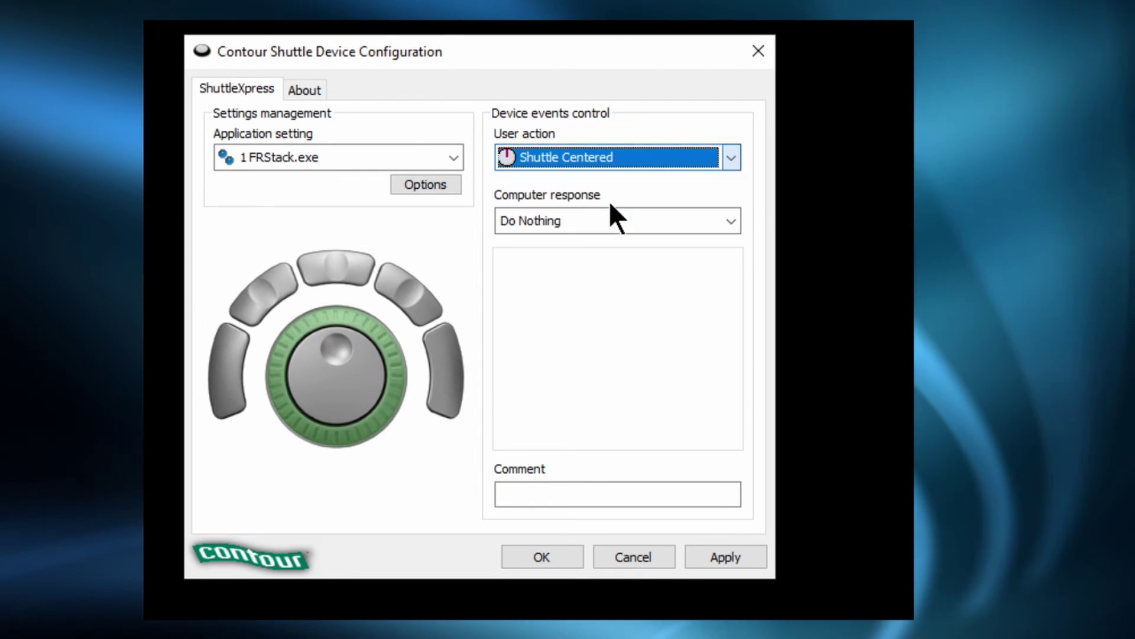
pyautogui.click(612, 158)
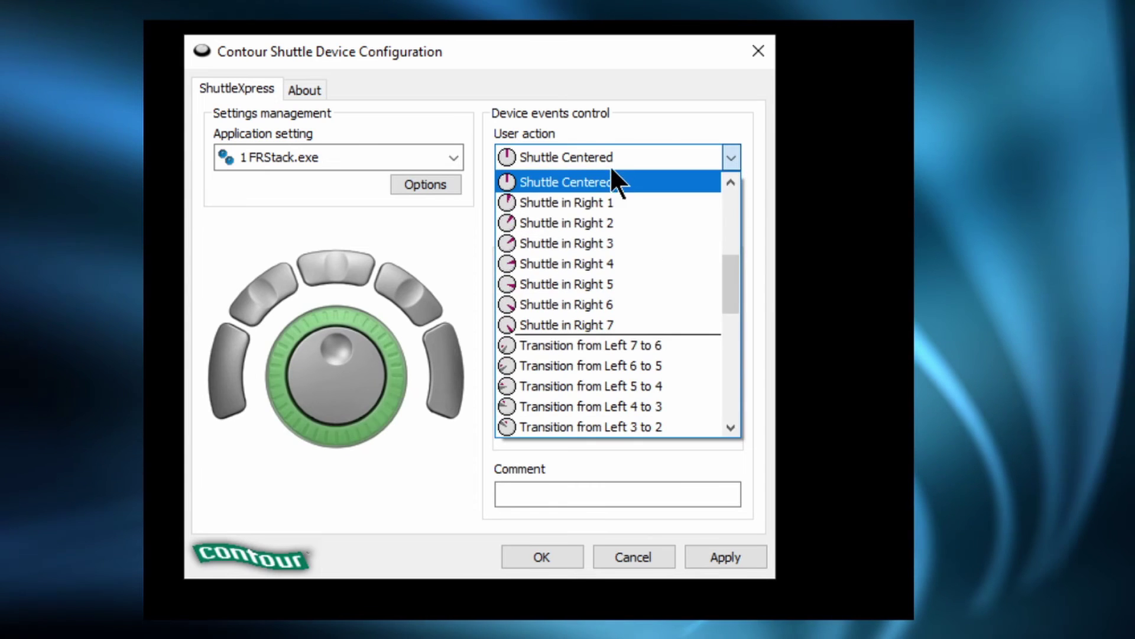
pyautogui.click(605, 201)
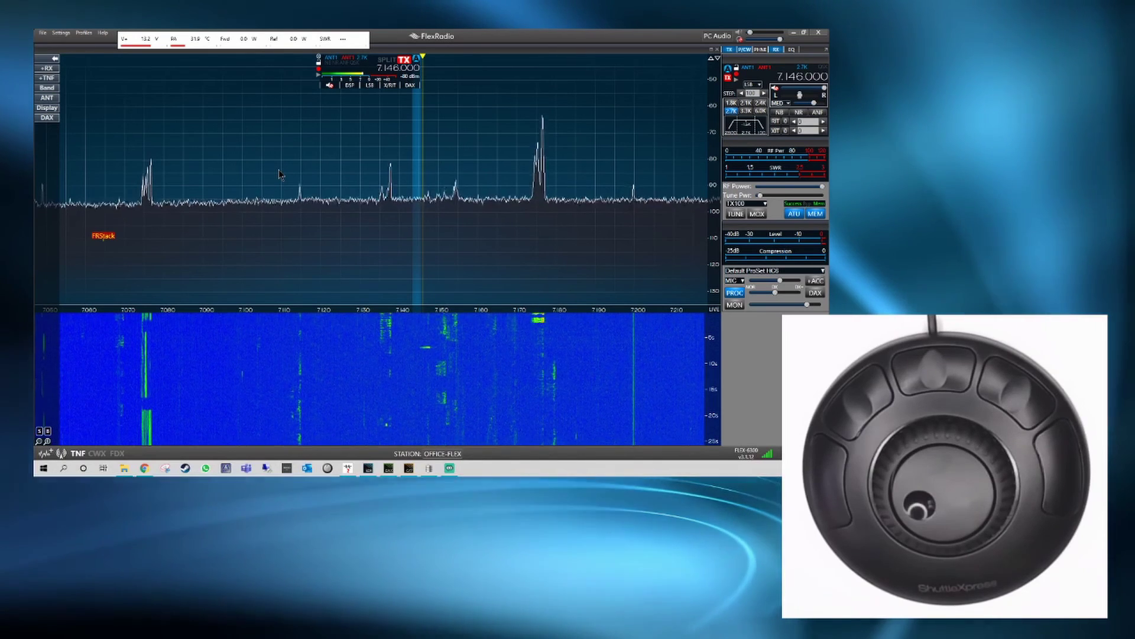
pyautogui.scroll(-4, 278, 173)
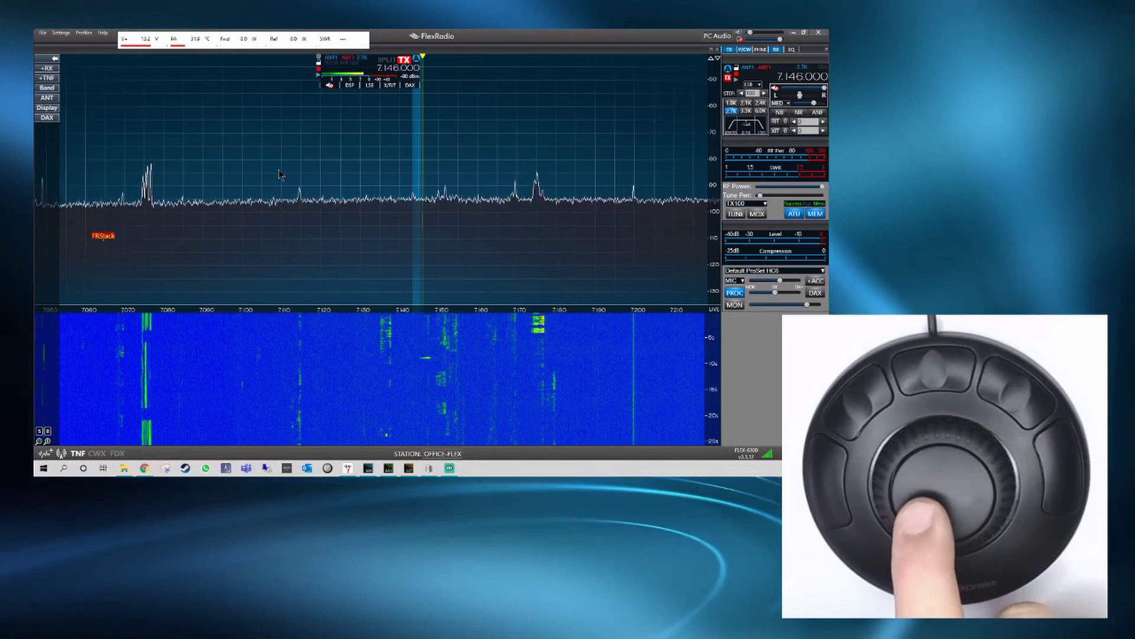
# - Tune slice A down in 100 Hz steps to 7.144.700 MHz
pyautogui.scroll(-6, 278, 174)
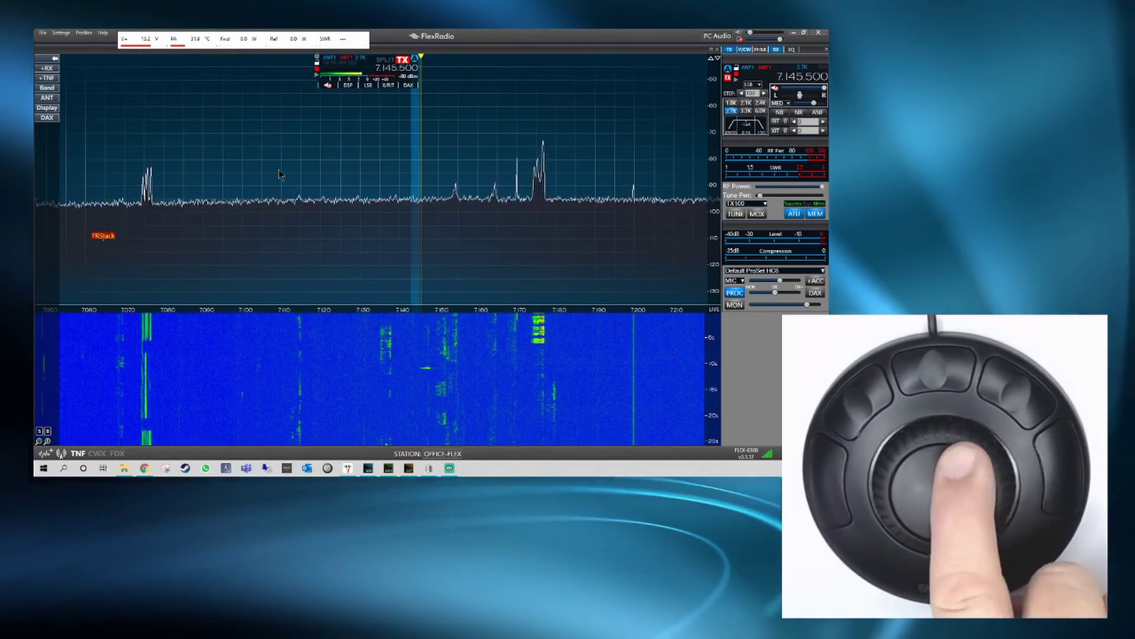
pyautogui.scroll(-1, 278, 173)
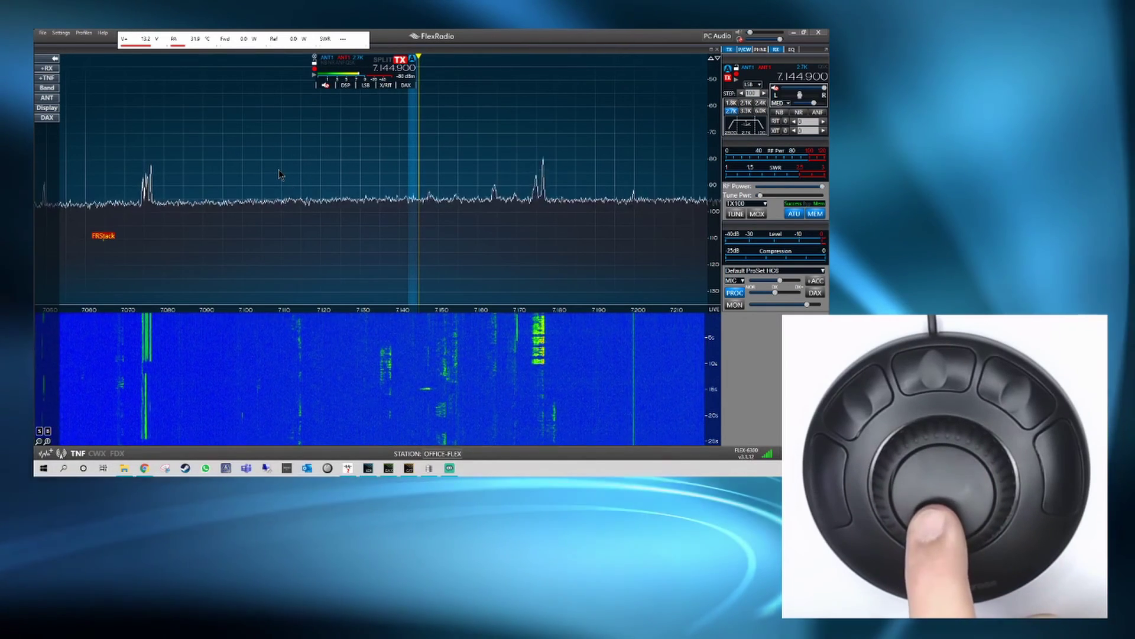
pyautogui.scroll(-1, 278, 173)
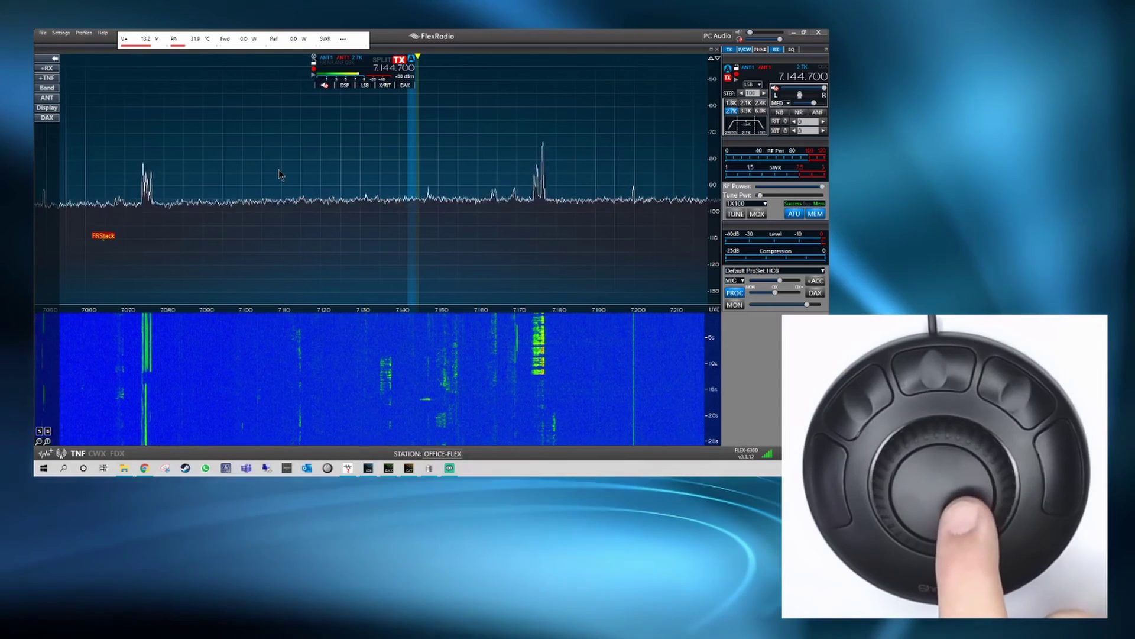
# - Tune slice A back up in 100 Hz steps to 7.146.500 MHz
pyautogui.scroll(2, 279, 173)
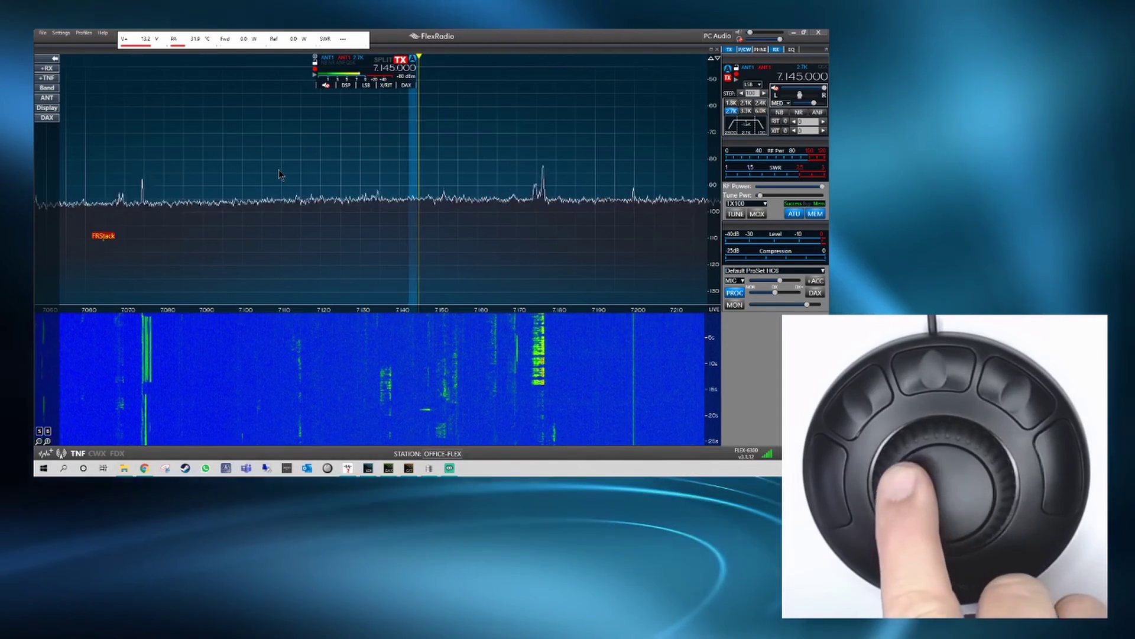
pyautogui.scroll(5, 279, 173)
pyautogui.scroll(11, 279, 173)
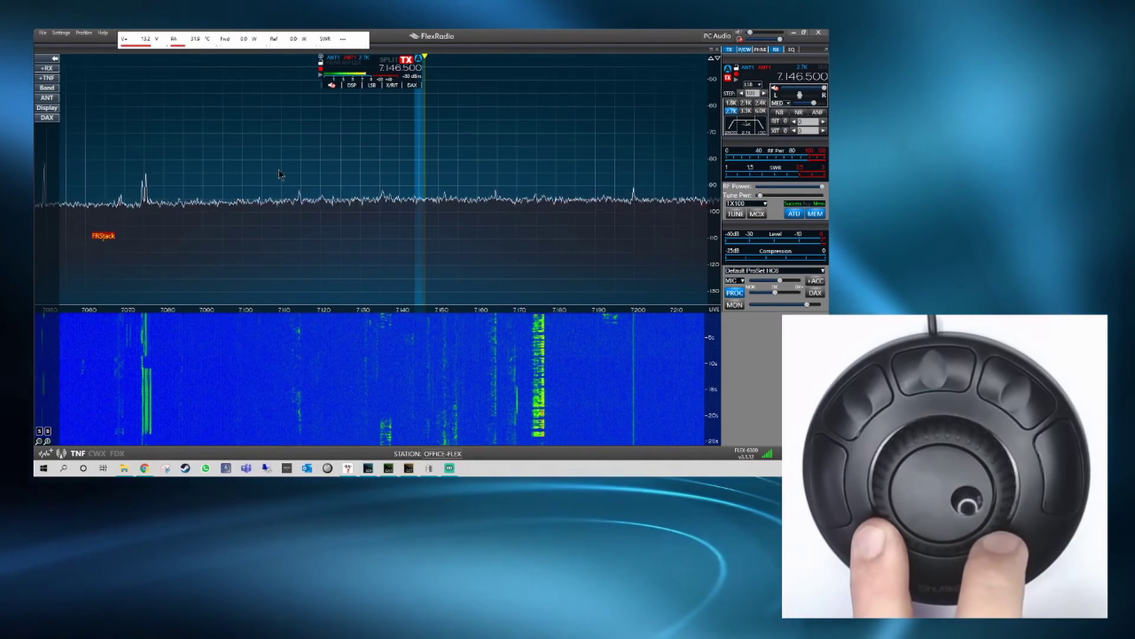
# - Sweep slice A down the band at increasing speed, starting slowly, to 7.124.500 MHz
pyautogui.scroll(-5, 278, 173)
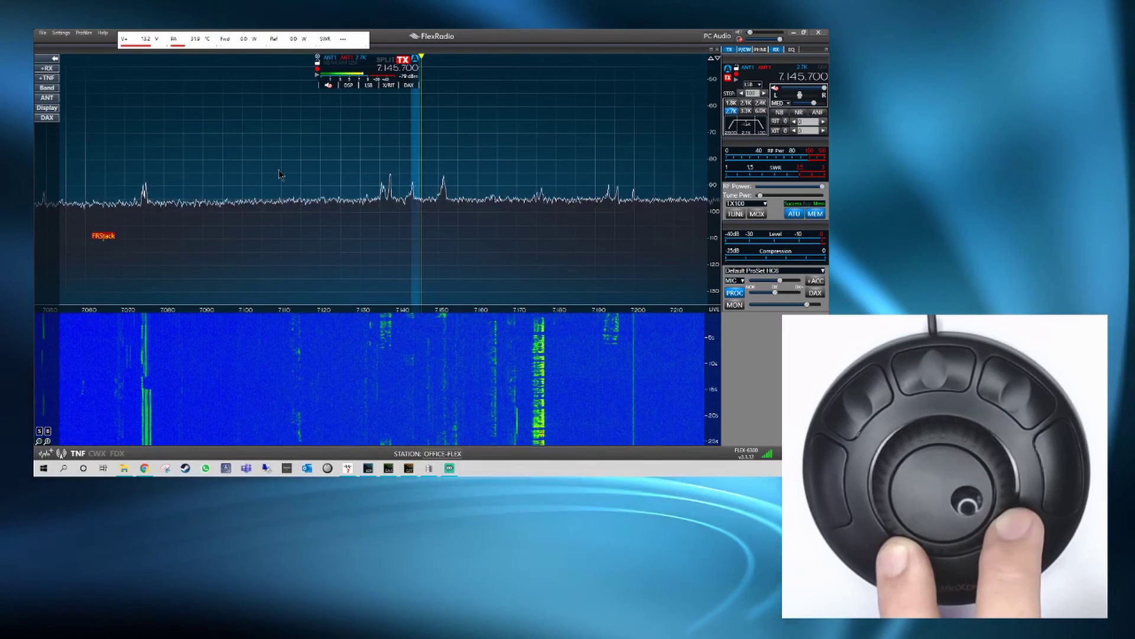
pyautogui.scroll(-3, 279, 173)
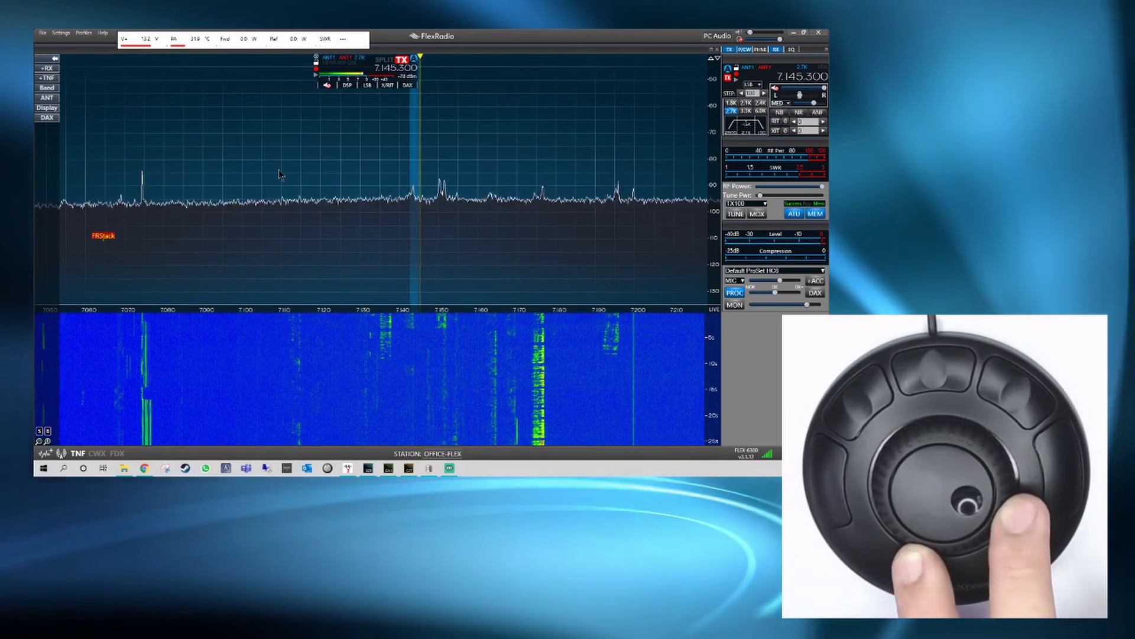
pyautogui.scroll(-2, 278, 174)
pyautogui.scroll(-20, 278, 173)
pyautogui.scroll(-20, 279, 173)
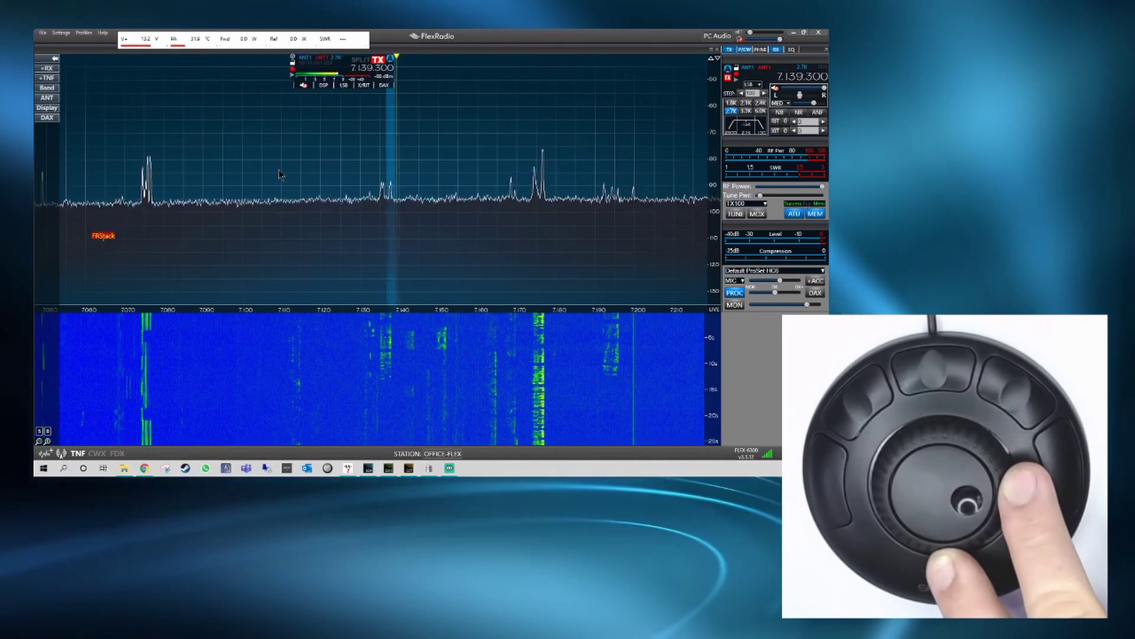
pyautogui.scroll(-20, 280, 174)
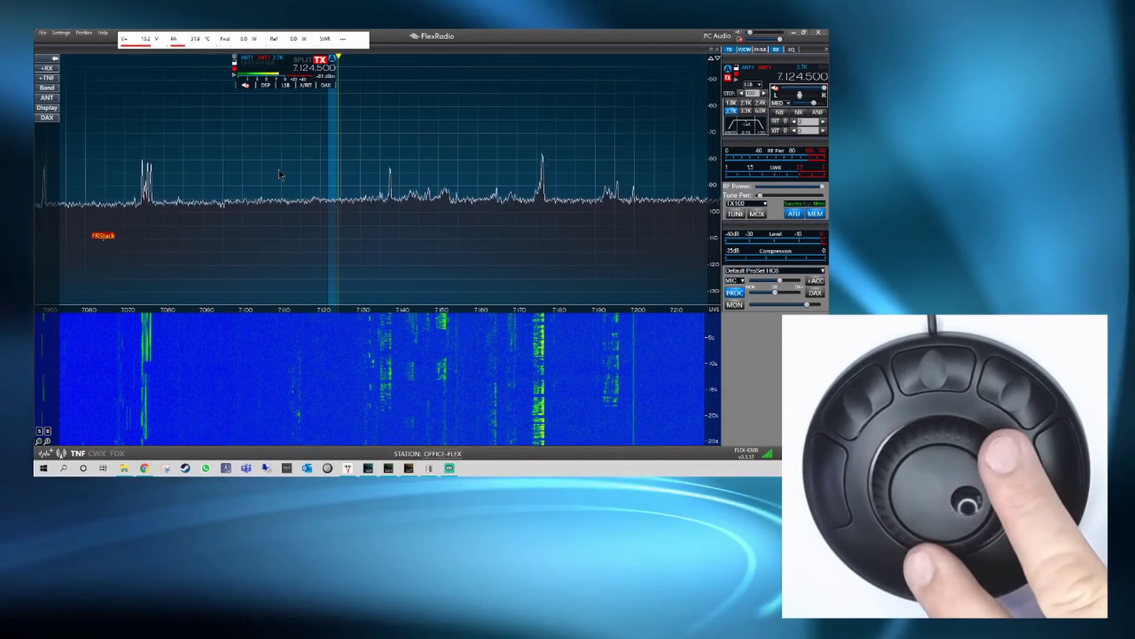
# - Sweep slice A up the band, starting slowly and speeding up, to 7.152.600 MHz
pyautogui.scroll(1, 280, 173)
pyautogui.scroll(4, 280, 173)
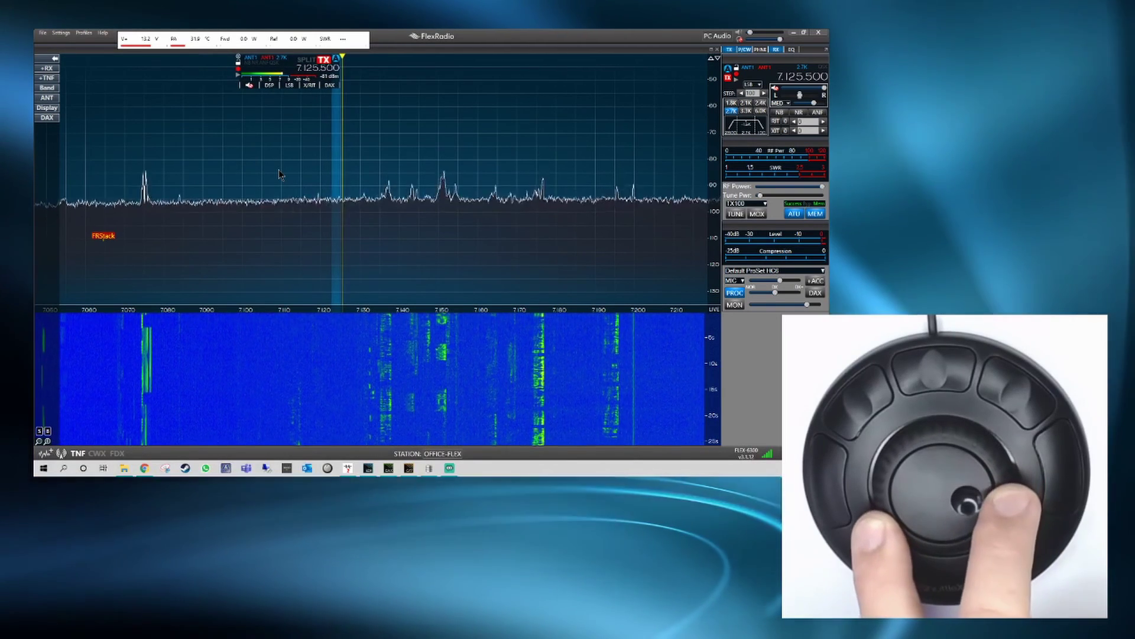
pyautogui.scroll(5, 280, 173)
pyautogui.scroll(20, 280, 174)
pyautogui.scroll(20, 280, 173)
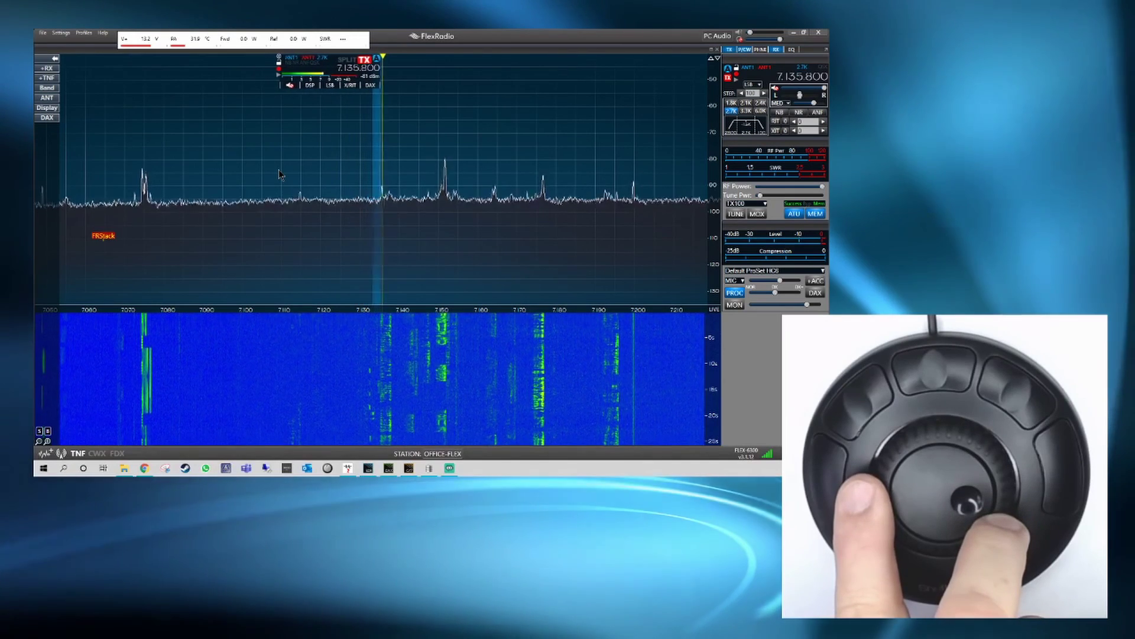
pyautogui.scroll(20, 281, 173)
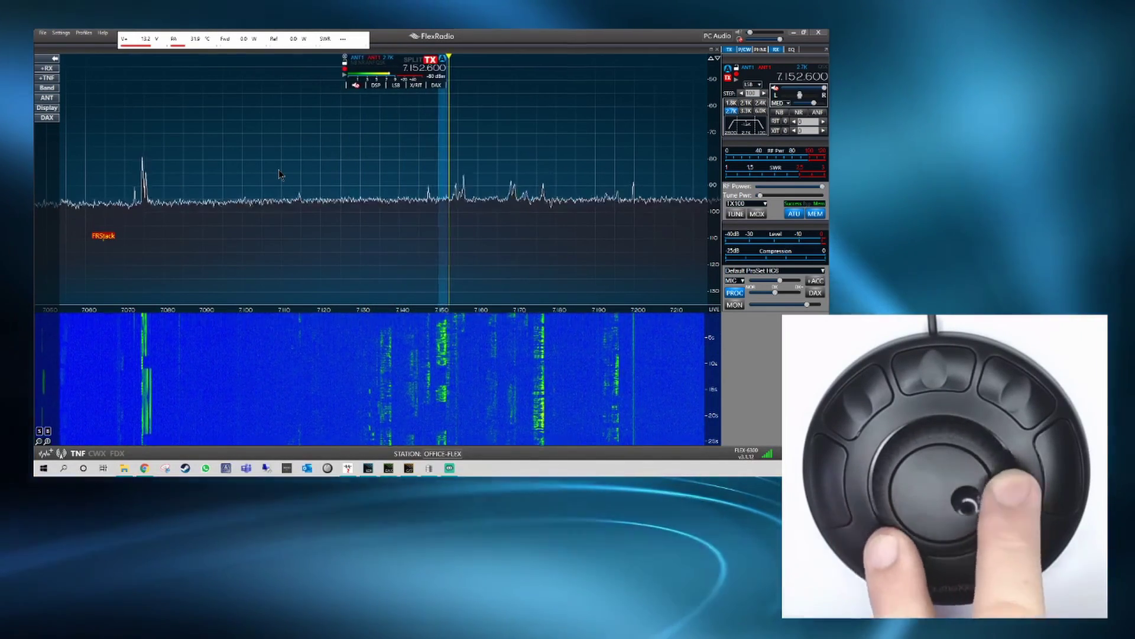